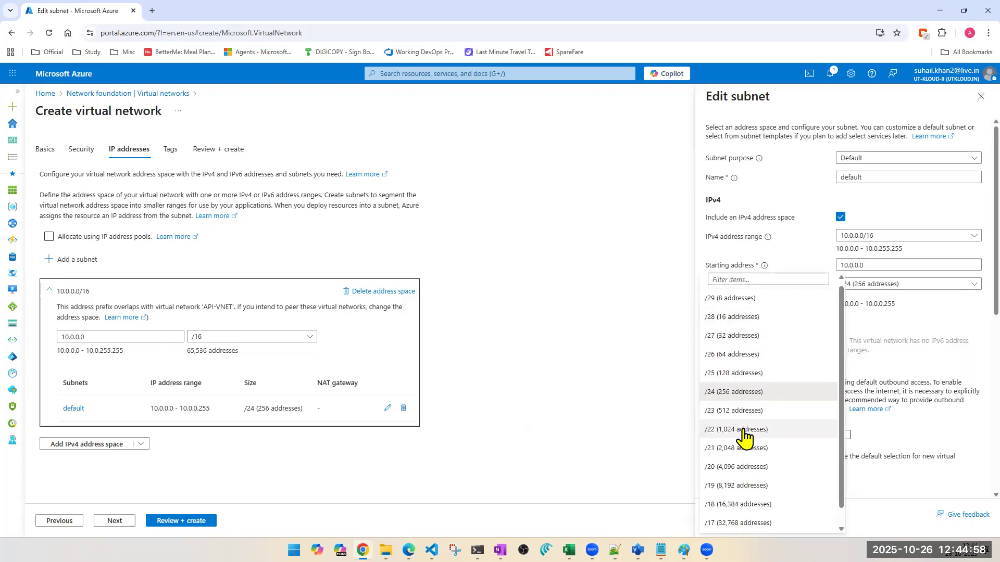
- Set the default subnet's size to /16 (65,536 addresses) and save the subnet
{"action": "scroll", "coordinate": [745, 433], "scroll_direction": "down", "scroll_amount": 1}
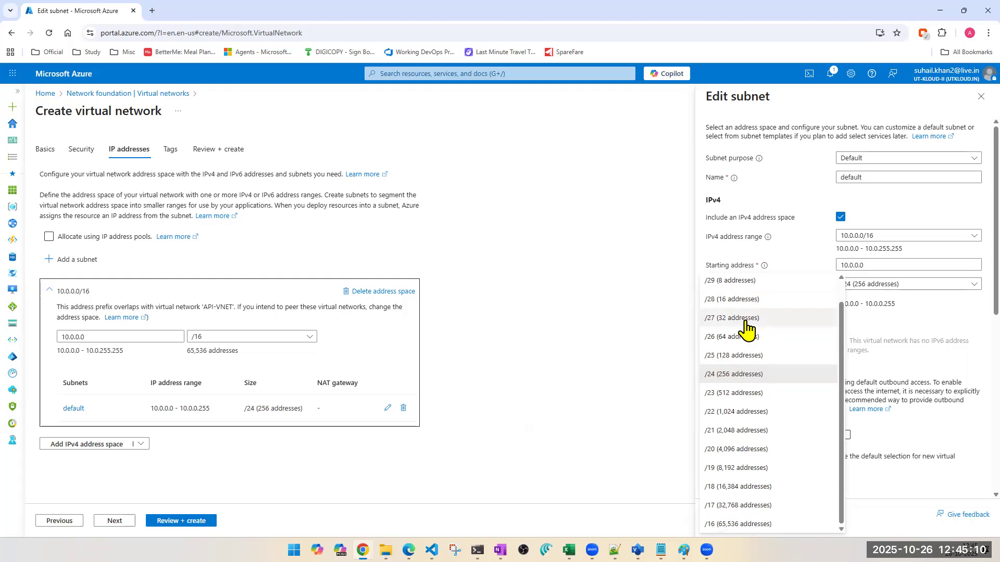
{"action": "left_click", "coordinate": [751, 523]}
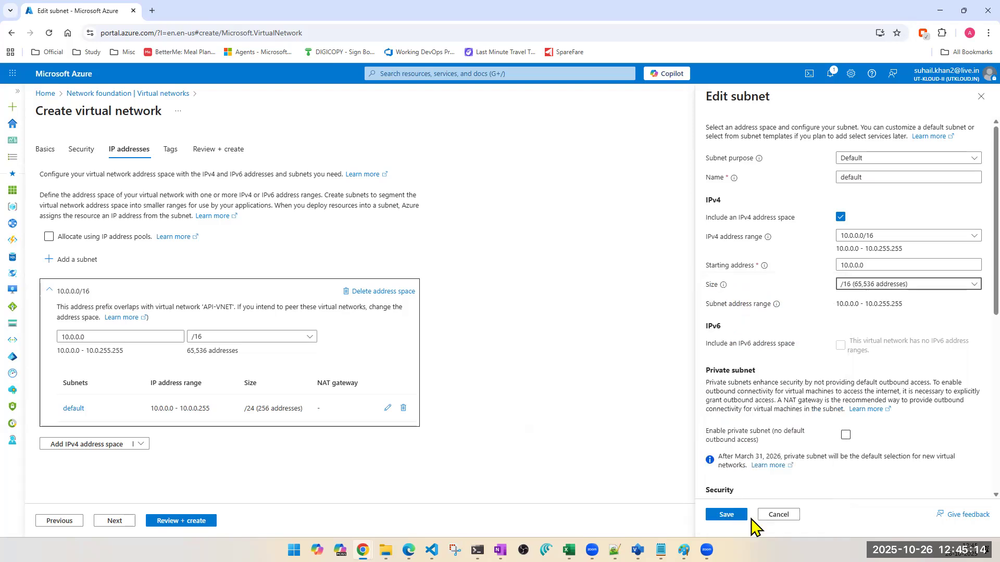
{"action": "left_click", "coordinate": [711, 517]}
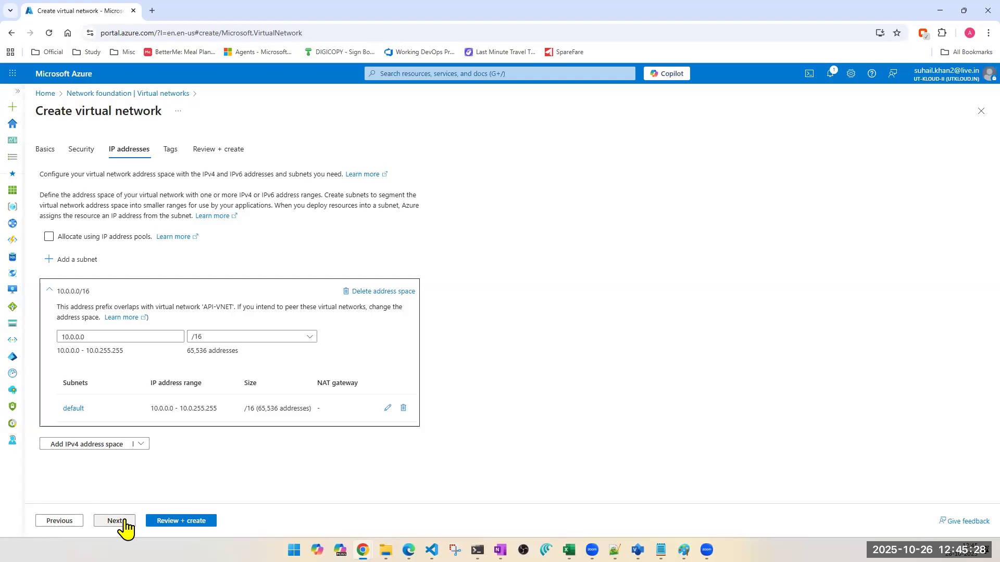
- Switch to the Paint network diagram and draw four freehand pencil lines between subnet3's boxes and the area outside VNET-1
{"action": "left_click", "coordinate": [948, 11]}
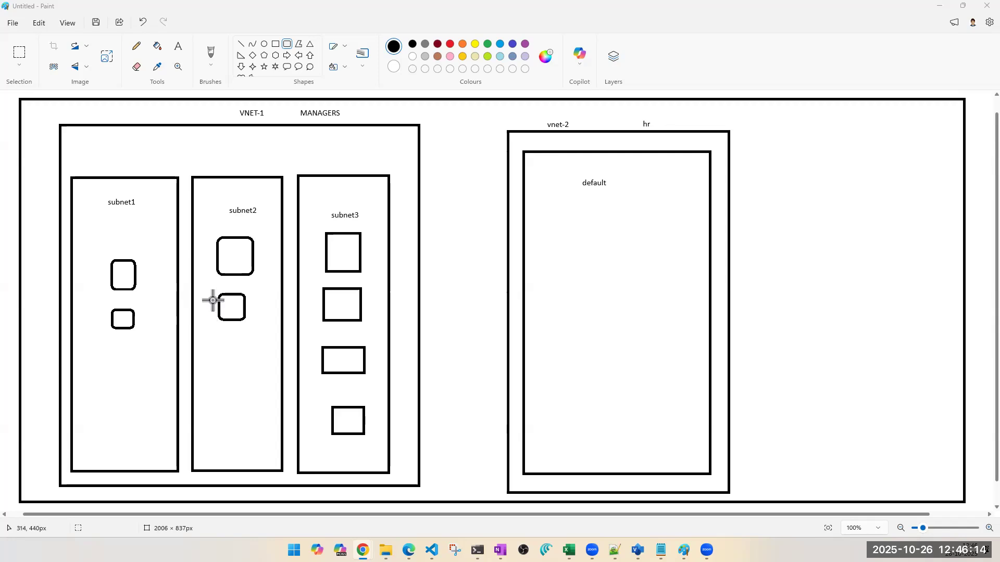
{"action": "left_click", "coordinate": [137, 45]}
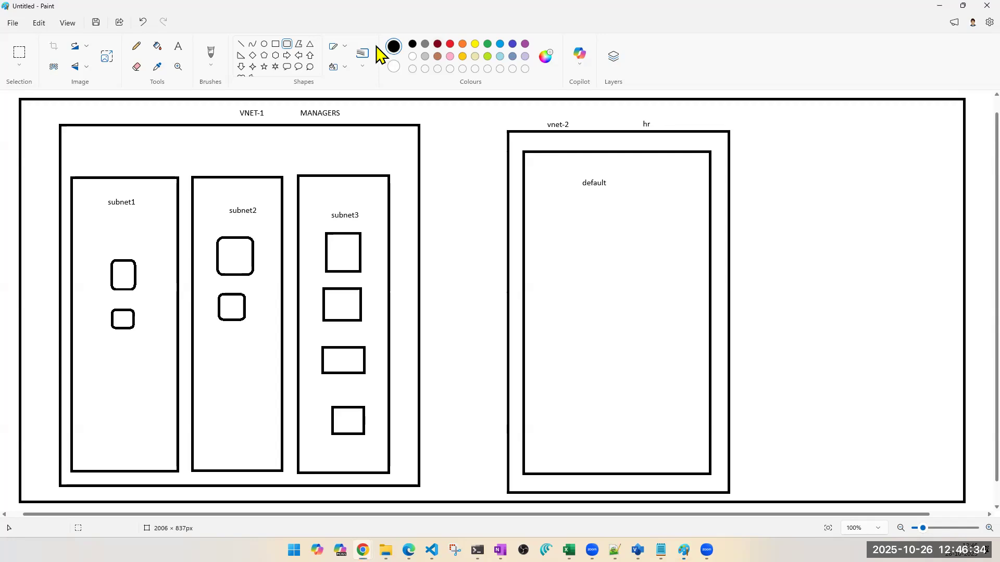
{"action": "left_click", "coordinate": [241, 44]}
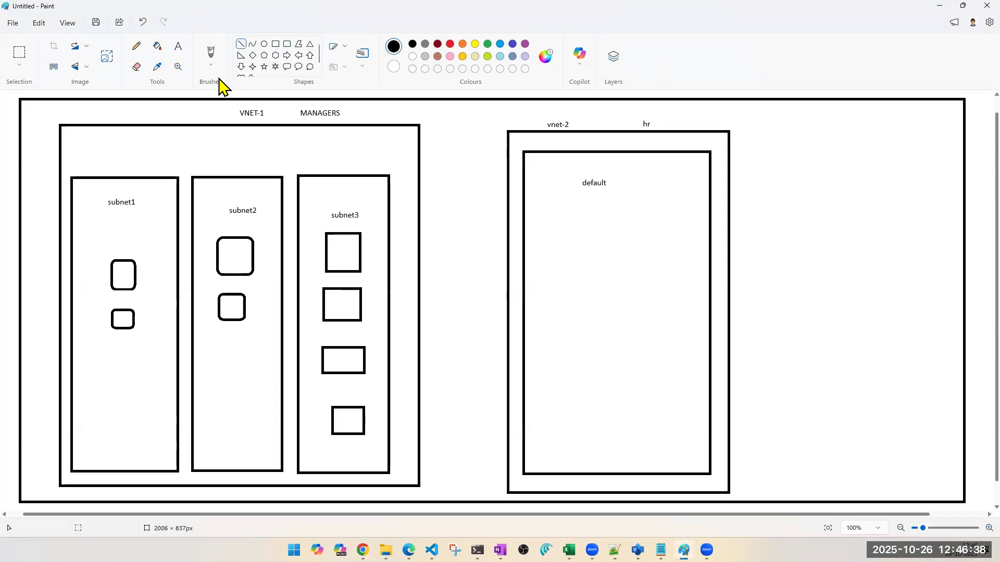
{"action": "left_click", "coordinate": [157, 67]}
{"action": "left_click", "coordinate": [360, 255]}
{"action": "left_click", "coordinate": [458, 151]}
{"action": "left_click_drag", "start_coordinate": [339, 246], "coordinate": [460, 149]}
{"action": "left_click_drag", "start_coordinate": [464, 188], "coordinate": [362, 271]}
{"action": "left_click_drag", "start_coordinate": [462, 242], "coordinate": [354, 351]}
{"action": "mouse_move", "coordinate": [440, 317]}
{"action": "left_mouse_down"}
{"action": "mouse_move", "coordinate": [428, 342]}
{"action": "mouse_move", "coordinate": [347, 416]}
{"action": "left_mouse_up"}
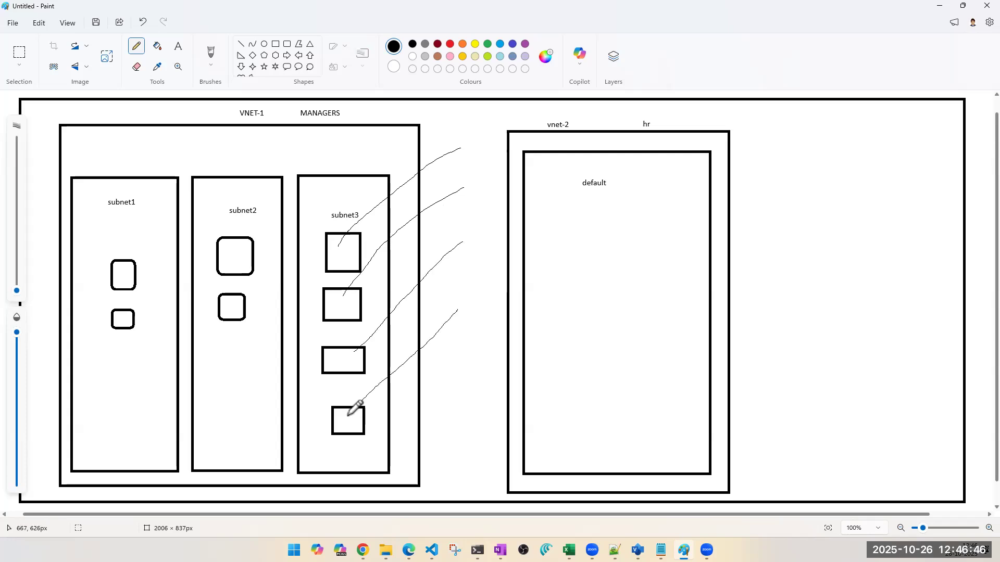
- Draw a pencil curve from outside VNET-1 to subnet2's upper box and a small cross above the subnet2 label
{"action": "left_click", "coordinate": [223, 249]}
{"action": "left_click_drag", "start_coordinate": [442, 127], "coordinate": [336, 135]}
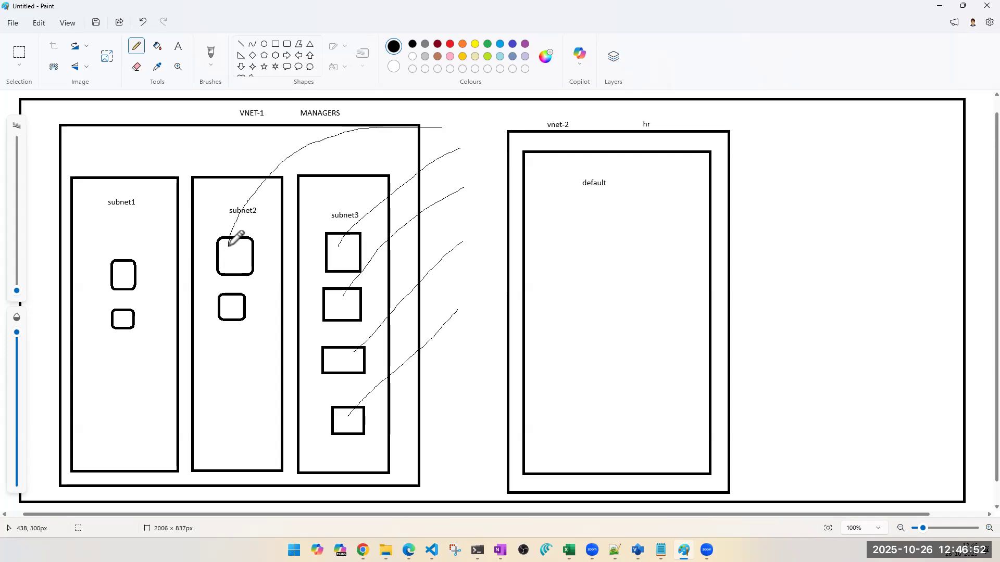
{"action": "left_click", "coordinate": [245, 175]}
{"action": "left_click_drag", "start_coordinate": [244, 173], "coordinate": [245, 192]}
{"action": "left_click_drag", "start_coordinate": [233, 188], "coordinate": [258, 189]}
{"action": "left_click", "coordinate": [263, 192]}
{"action": "left_click", "coordinate": [261, 277]}
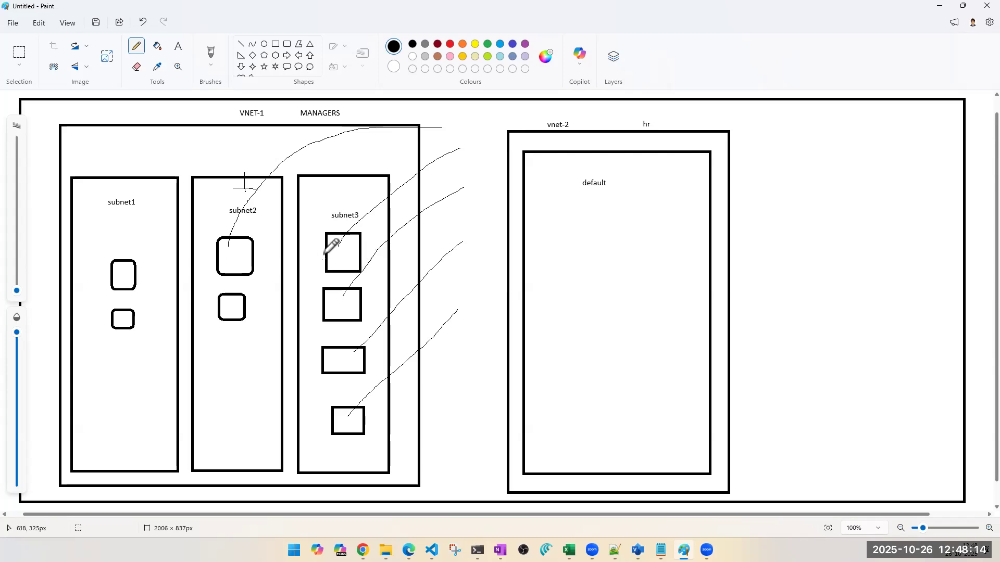
- Connect the uppermost boxes of subnet3, subnet2 and subnet1 with freehand pencil lines
{"action": "left_click_drag", "start_coordinate": [327, 254], "coordinate": [255, 254]}
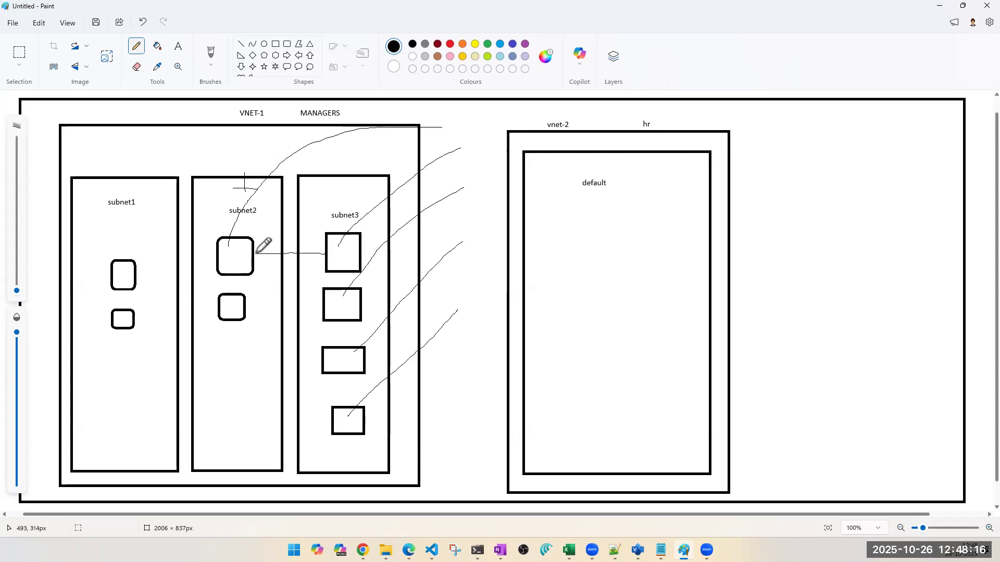
{"action": "left_click_drag", "start_coordinate": [218, 262], "coordinate": [135, 273]}
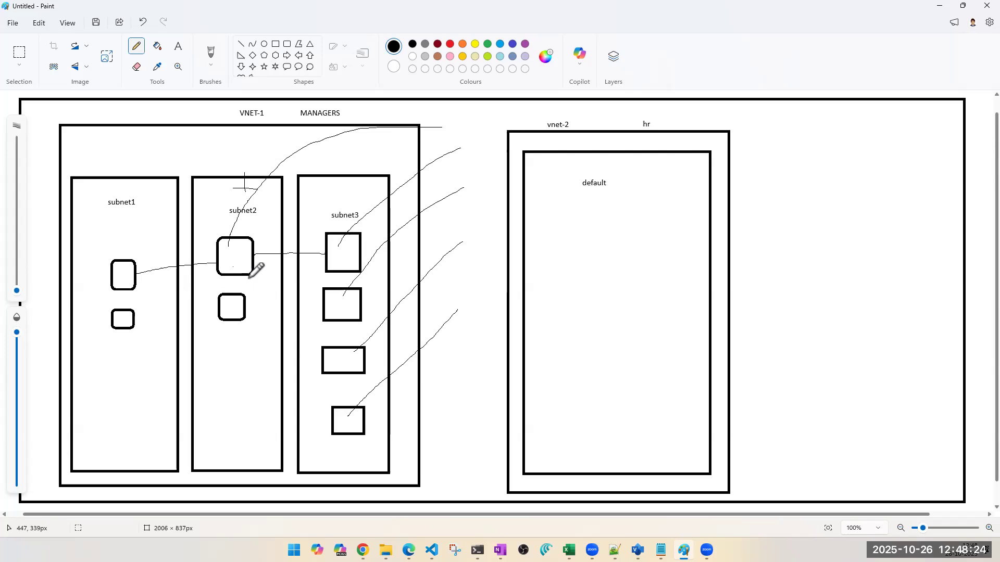
{"action": "left_click", "coordinate": [265, 263]}
{"action": "left_click", "coordinate": [245, 411]}
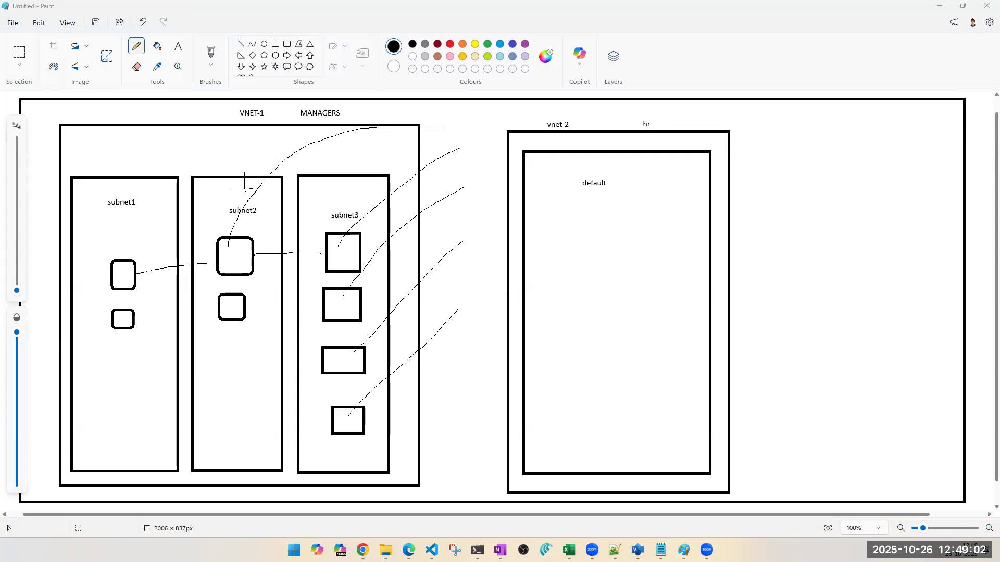
- Mark subnet3's first box with a tick and draw a peaked line from it to subnet2's upper box
{"action": "left_click", "coordinate": [212, 160]}
{"action": "left_click", "coordinate": [315, 233]}
{"action": "left_click_drag", "start_coordinate": [327, 246], "coordinate": [292, 181]}
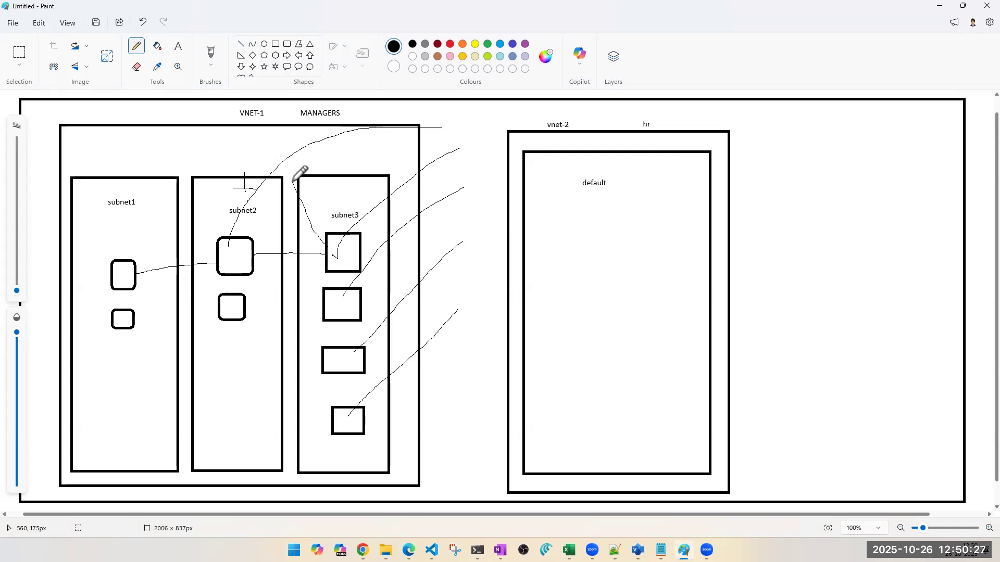
{"action": "left_click_drag", "start_coordinate": [292, 181], "coordinate": [255, 243]}
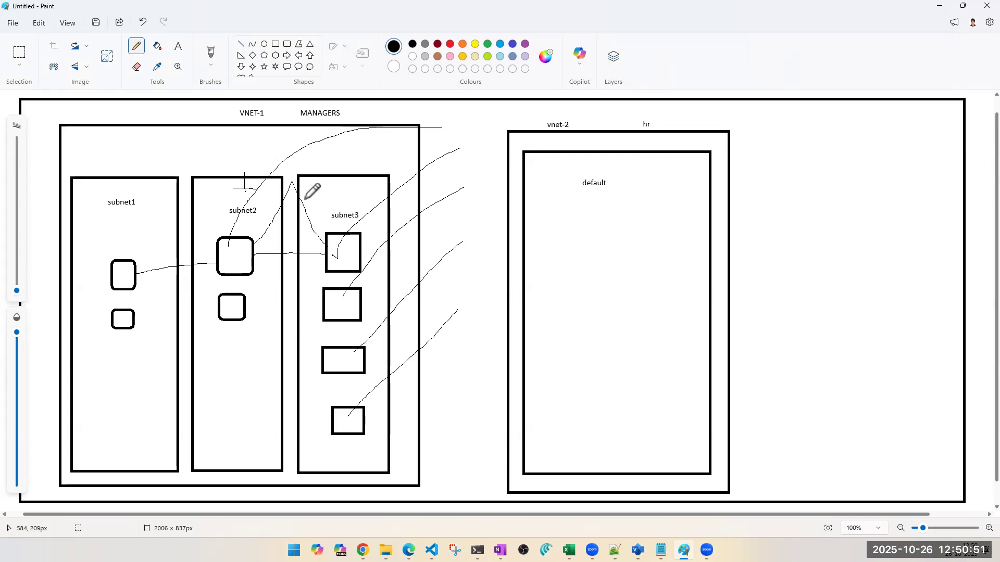
- Mark subnet3's second box with a dot and draw a second line linking the uppermost boxes of all three subnets
{"action": "left_click", "coordinate": [341, 304]}
{"action": "left_click", "coordinate": [347, 318]}
{"action": "left_click", "coordinate": [310, 215]}
{"action": "left_click_drag", "start_coordinate": [336, 255], "coordinate": [127, 276]}
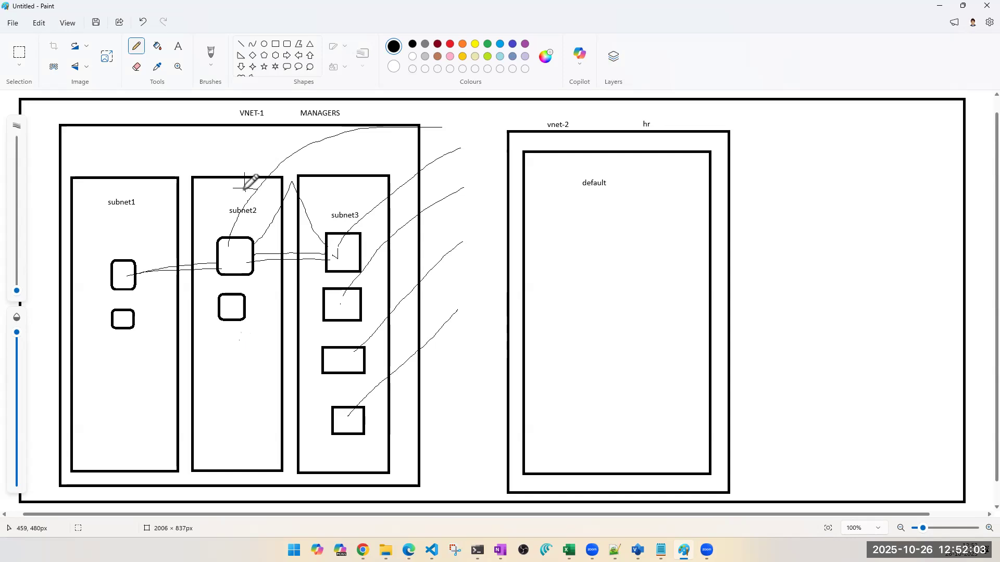
- Circle the VNET-1 label and draw a black diagonal line across the vnet-2 frame
{"action": "left_click", "coordinate": [230, 113]}
{"action": "left_click_drag", "start_coordinate": [227, 105], "coordinate": [234, 98]}
{"action": "left_click", "coordinate": [518, 117]}
{"action": "left_click_drag", "start_coordinate": [527, 126], "coordinate": [727, 443]}
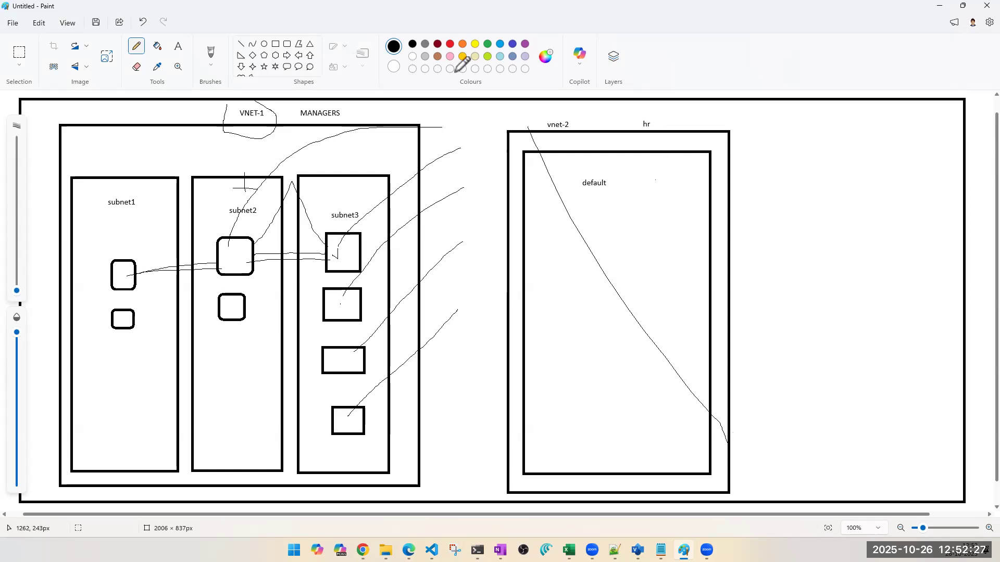
- Cross out the vnet-2 frame with three red diagonal pencil lines
{"action": "left_click", "coordinate": [450, 44]}
{"action": "left_click_drag", "start_coordinate": [515, 123], "coordinate": [701, 392]}
{"action": "left_click_drag", "start_coordinate": [708, 122], "coordinate": [488, 470]}
{"action": "left_click_drag", "start_coordinate": [509, 177], "coordinate": [674, 389]}
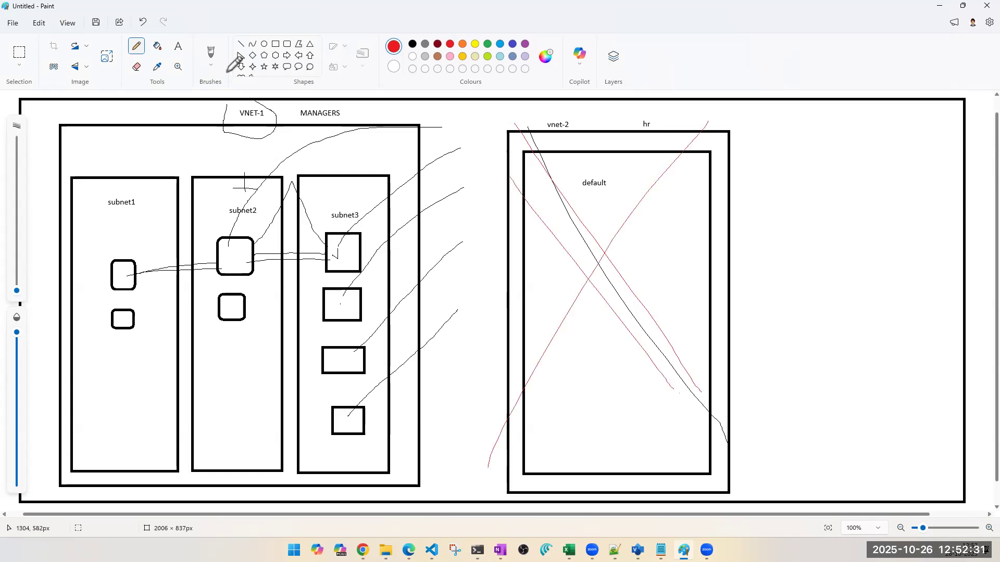
- Link the lower boxes of subnet1 and subnet2 with subnet3's third box using black pencil lines
{"action": "left_click", "coordinate": [412, 44]}
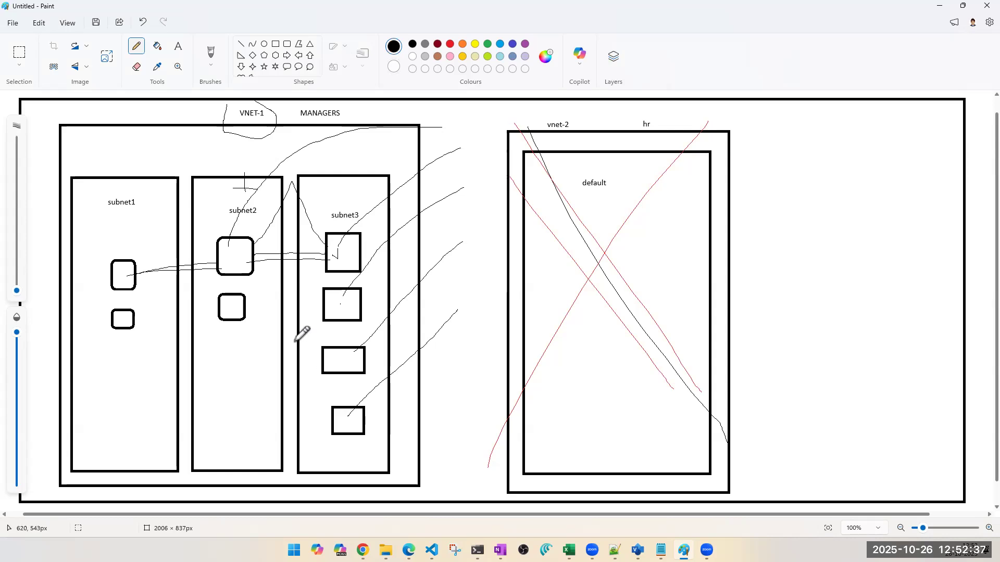
{"action": "left_click_drag", "start_coordinate": [228, 309], "coordinate": [321, 373]}
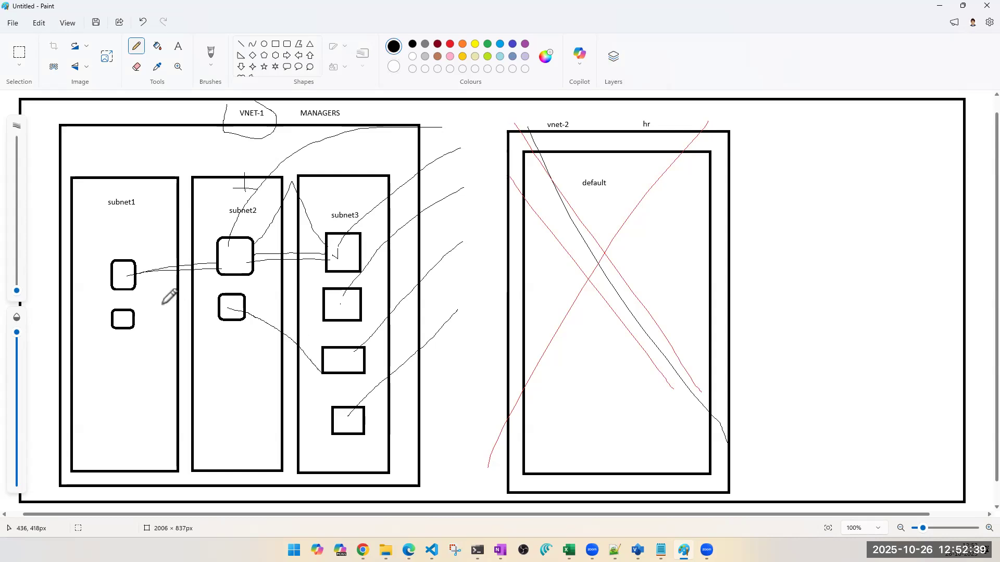
{"action": "left_click_drag", "start_coordinate": [163, 306], "coordinate": [137, 313]}
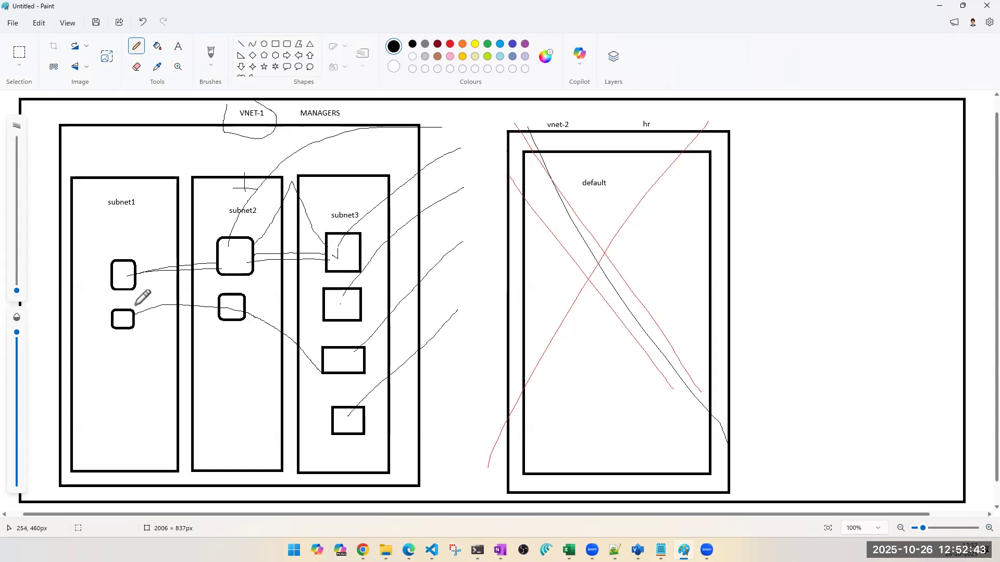
- Join the edges of neighbouring subnets with short pencil strokes and draw a V-shaped mark over the VNET-1 label
{"action": "left_click", "coordinate": [269, 271]}
{"action": "left_click", "coordinate": [159, 217]}
{"action": "left_click_drag", "start_coordinate": [176, 202], "coordinate": [191, 211]}
{"action": "left_click_drag", "start_coordinate": [223, 100], "coordinate": [246, 151]}
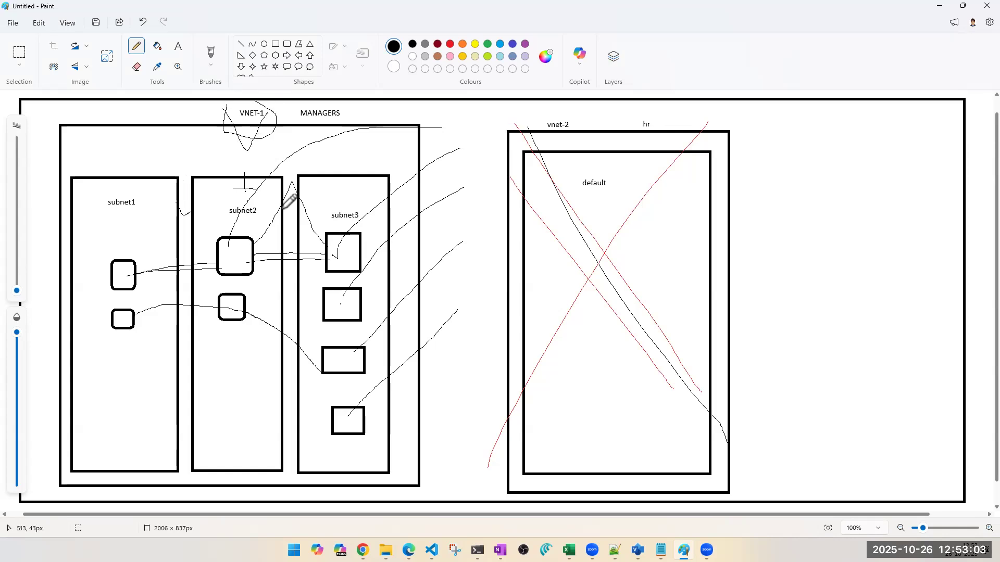
{"action": "left_click_drag", "start_coordinate": [281, 208], "coordinate": [305, 204]}
- Switch to the Training Visio diagram and annotate red lines linking VM1, VM3 and VM5, and VM2, VM4 and VM6
{"action": "mouse_move", "coordinate": [637, 550]}
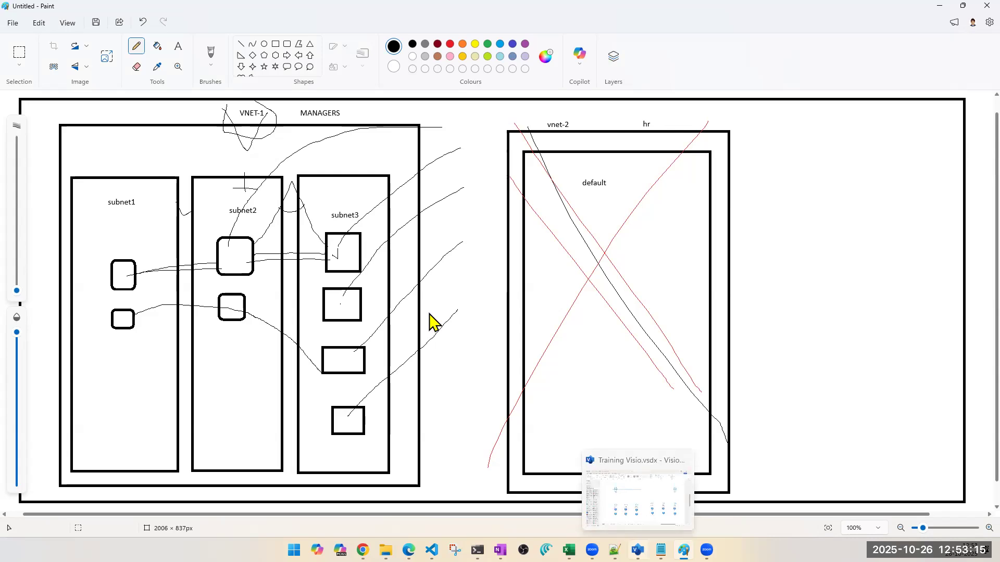
{"action": "key", "text": "alt+Tab"}
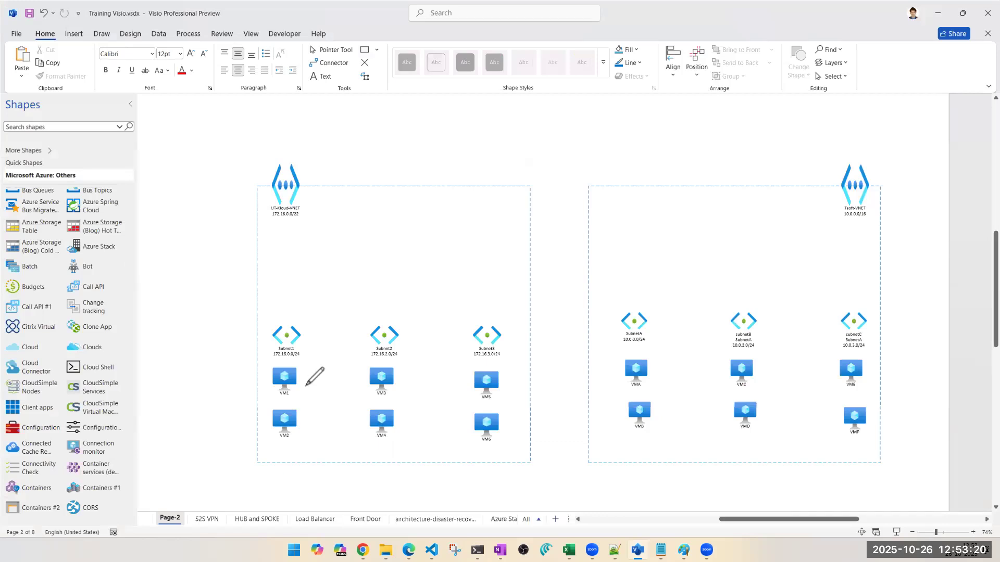
{"action": "left_click_drag", "start_coordinate": [378, 385], "coordinate": [493, 386]}
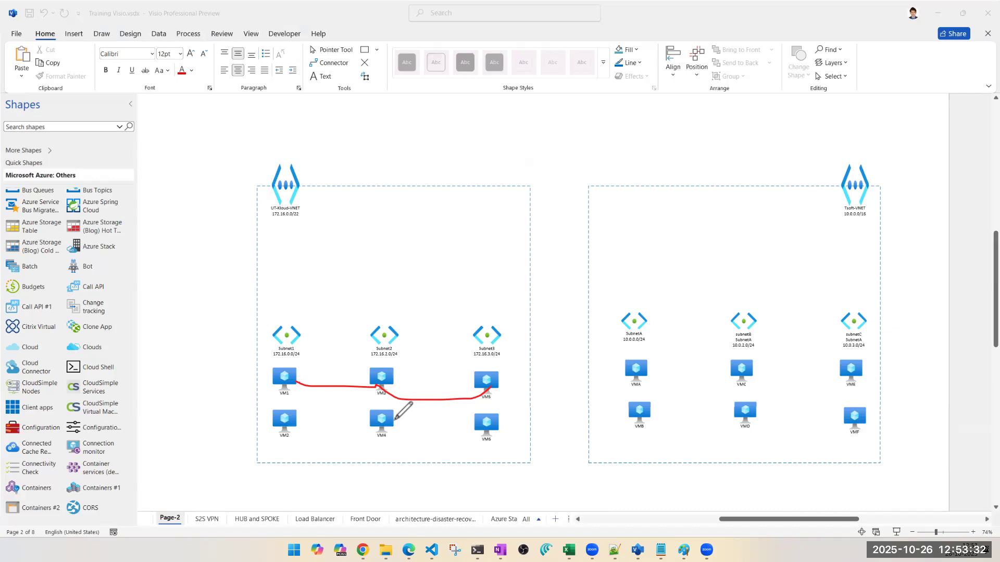
{"action": "left_click_drag", "start_coordinate": [288, 422], "coordinate": [292, 427]}
{"action": "left_click_drag", "start_coordinate": [391, 446], "coordinate": [478, 431]}
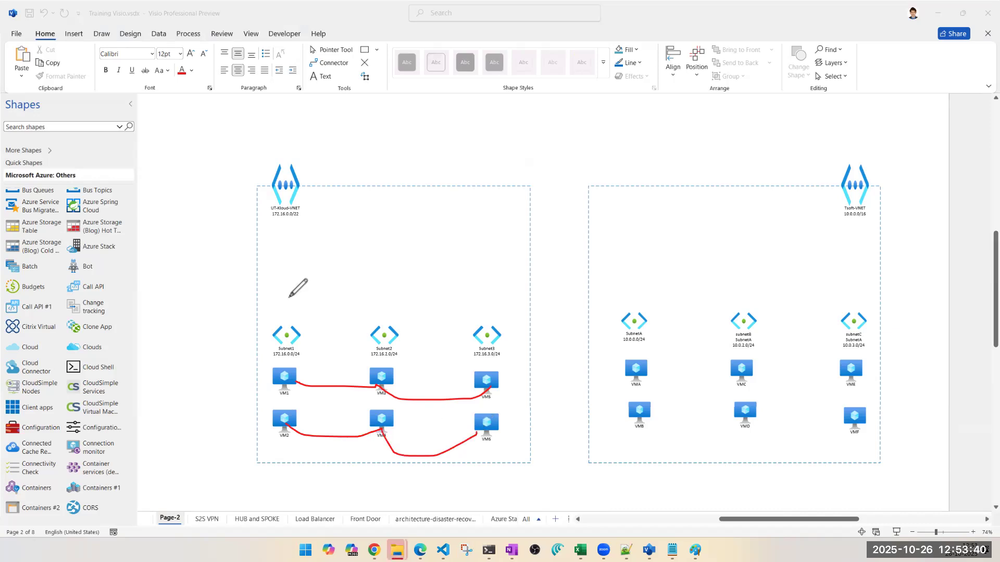
- Annotate a red line linking Subnet1, Subnet2 and Subnet3, and a V-shaped mark below the UT-Kloud-VNET icon
{"action": "mouse_move", "coordinate": [293, 331]}
{"action": "left_mouse_down"}
{"action": "mouse_move", "coordinate": [362, 288]}
{"action": "mouse_move", "coordinate": [367, 303]}
{"action": "left_mouse_up"}
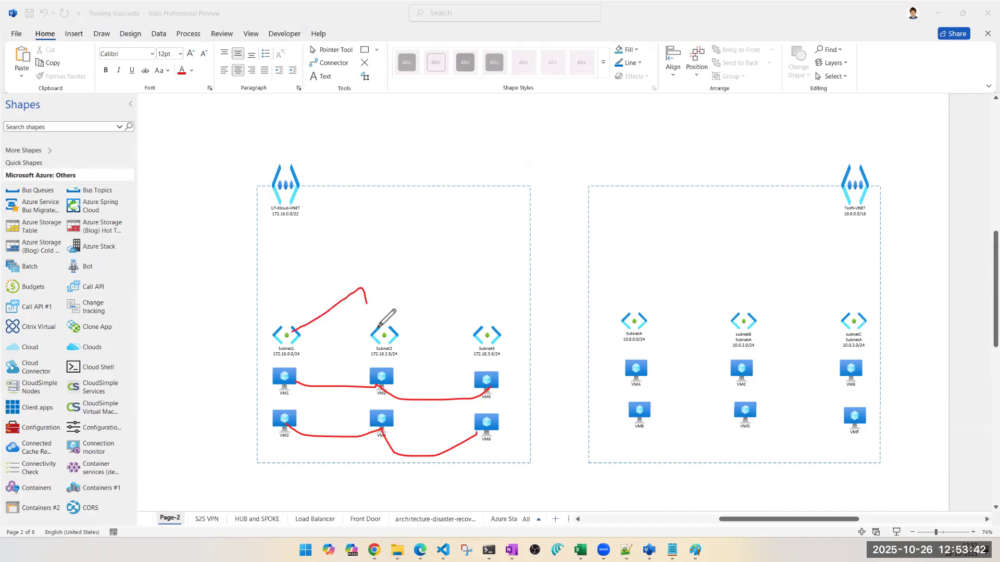
{"action": "left_click_drag", "start_coordinate": [449, 303], "coordinate": [475, 336]}
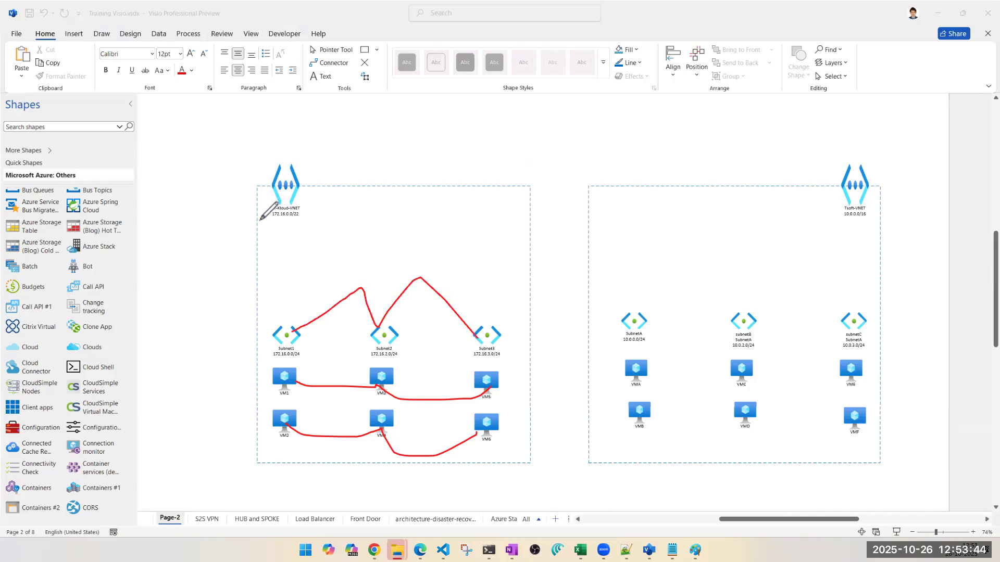
{"action": "left_click_drag", "start_coordinate": [260, 221], "coordinate": [327, 179]}
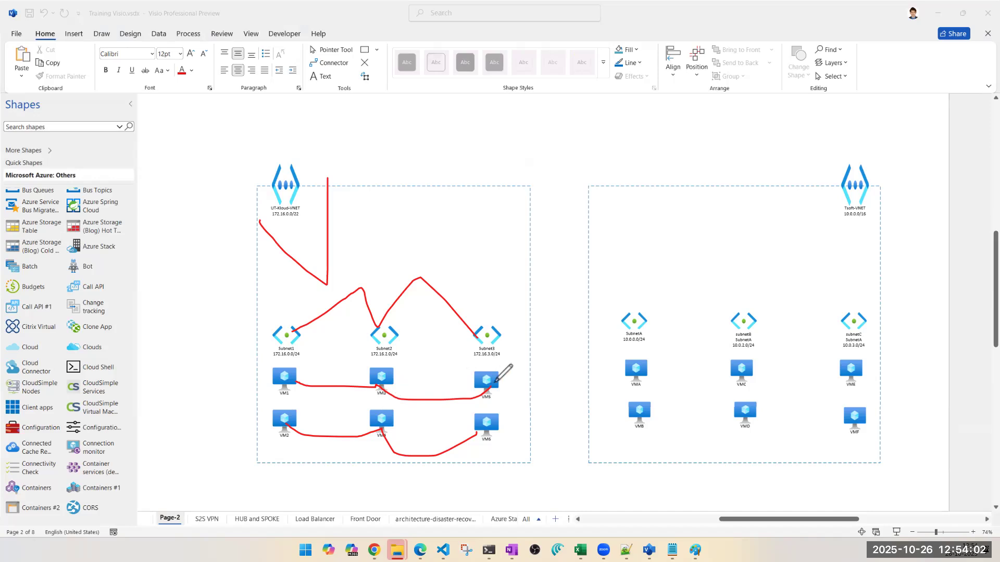
- Annotate a red line from VM5 to VMA in the other virtual network and clear all annotations
{"action": "mouse_move", "coordinate": [495, 382]}
{"action": "left_mouse_down"}
{"action": "mouse_move", "coordinate": [536, 356]}
{"action": "mouse_move", "coordinate": [627, 350]}
{"action": "mouse_move", "coordinate": [636, 364]}
{"action": "left_mouse_up"}
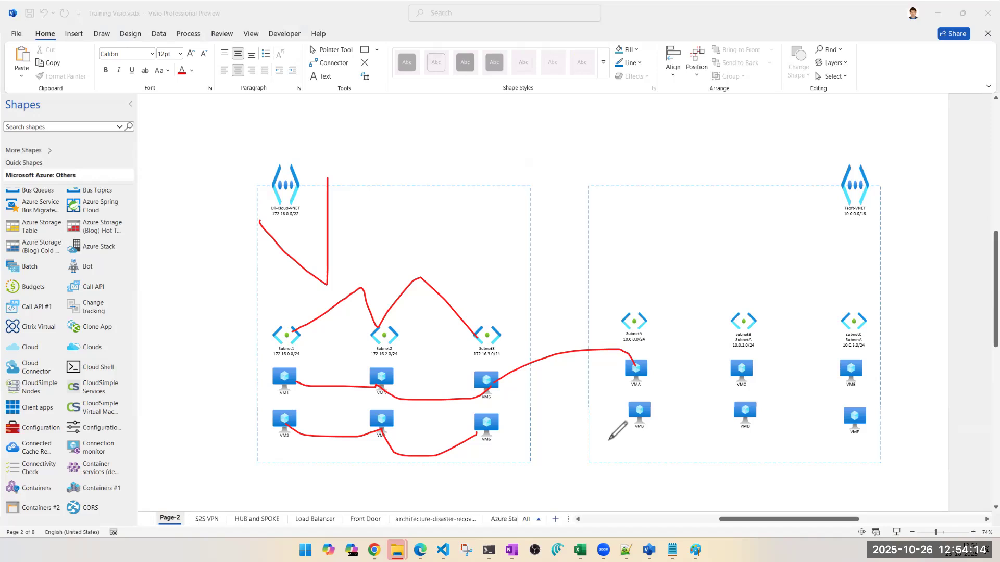
{"action": "left_click", "coordinate": [12, 338]}
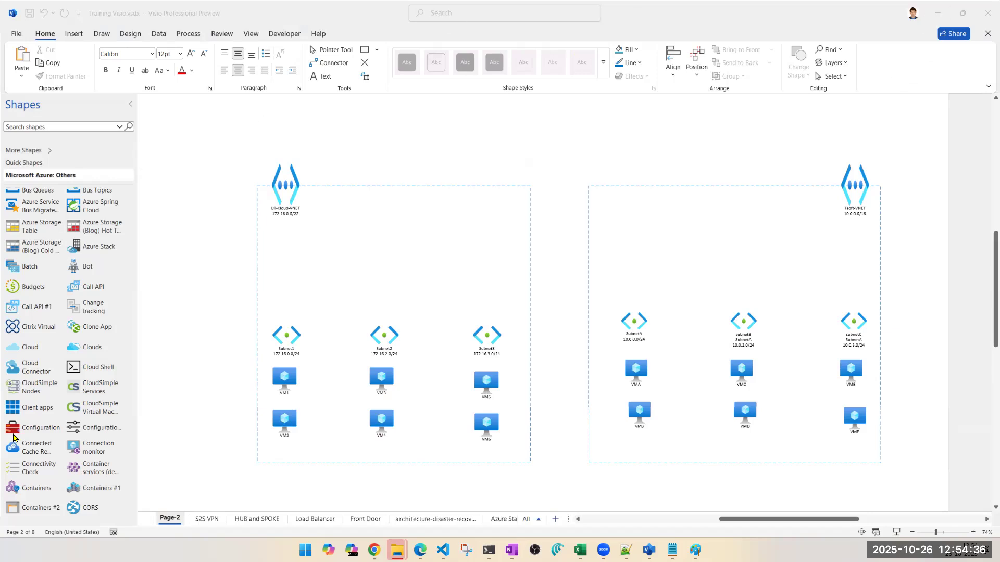
- Return to Paint, discard the unsaved network drawing and close the program
{"action": "left_click", "coordinate": [942, 12]}
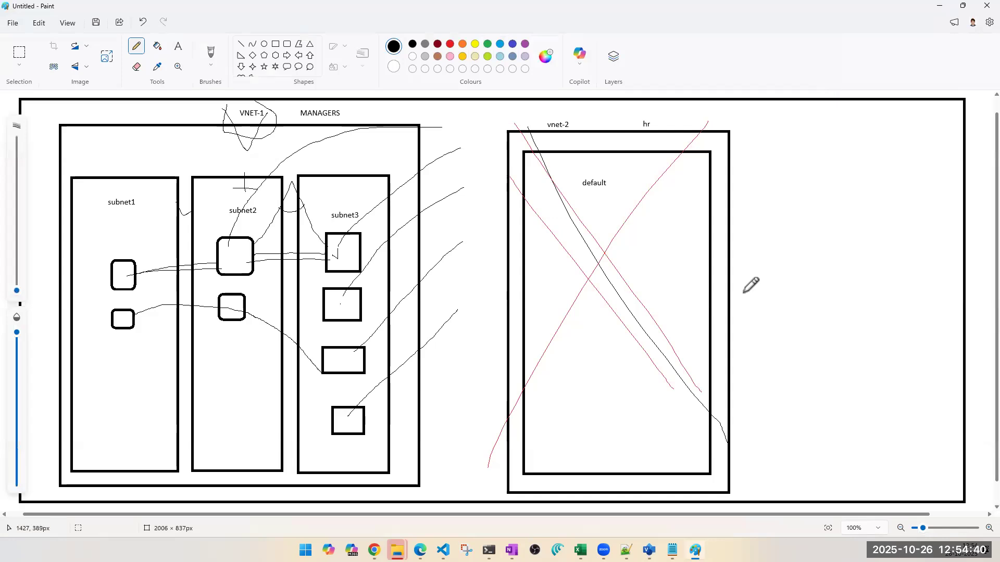
{"action": "key", "text": "alt+F4"}
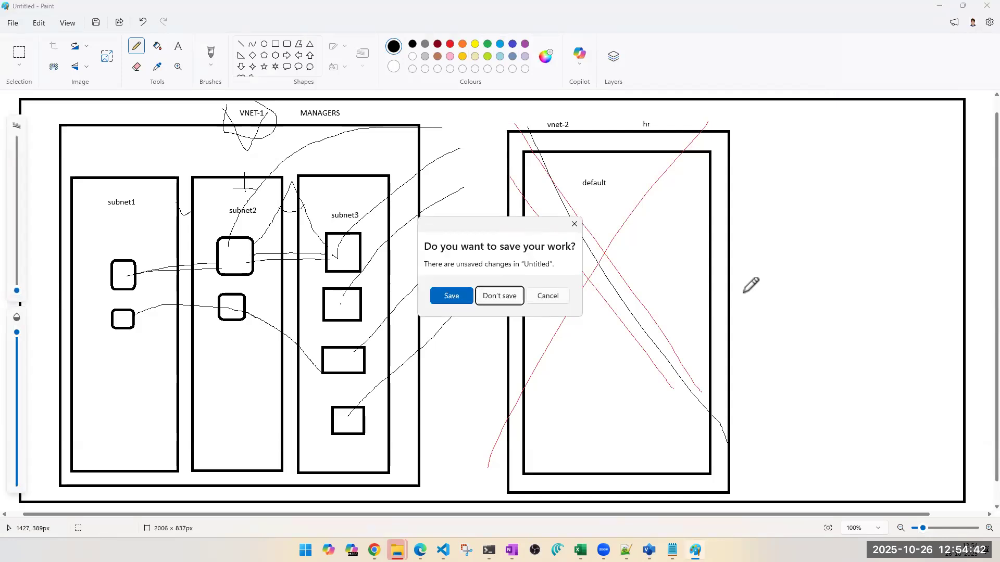
{"action": "key", "text": "Return"}
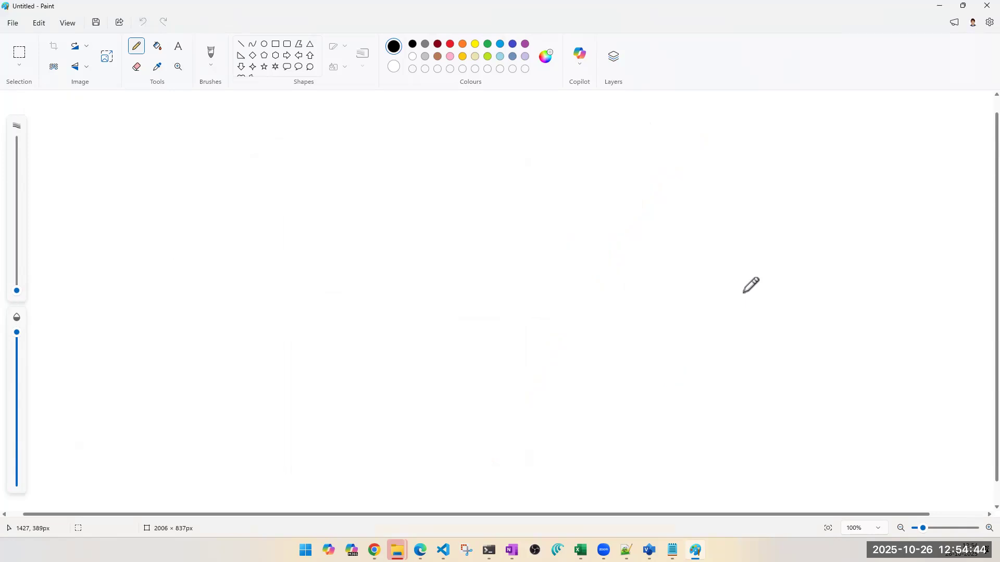
{"action": "left_click", "coordinate": [982, 6]}
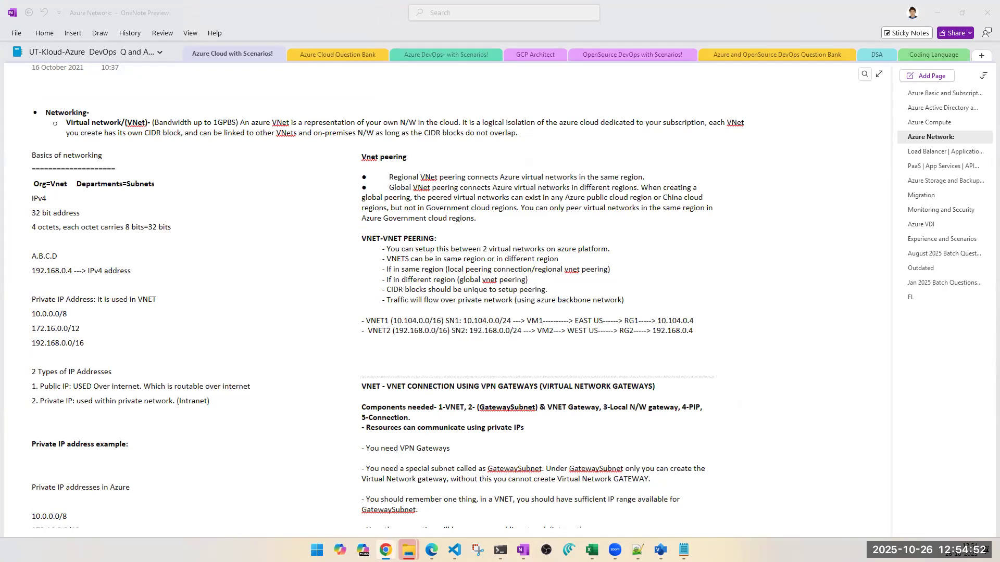
- Switch to the Azure portal in Chrome, abandon the open virtual network creation form and return to the Virtual networks list
{"action": "mouse_move", "coordinate": [386, 550]}
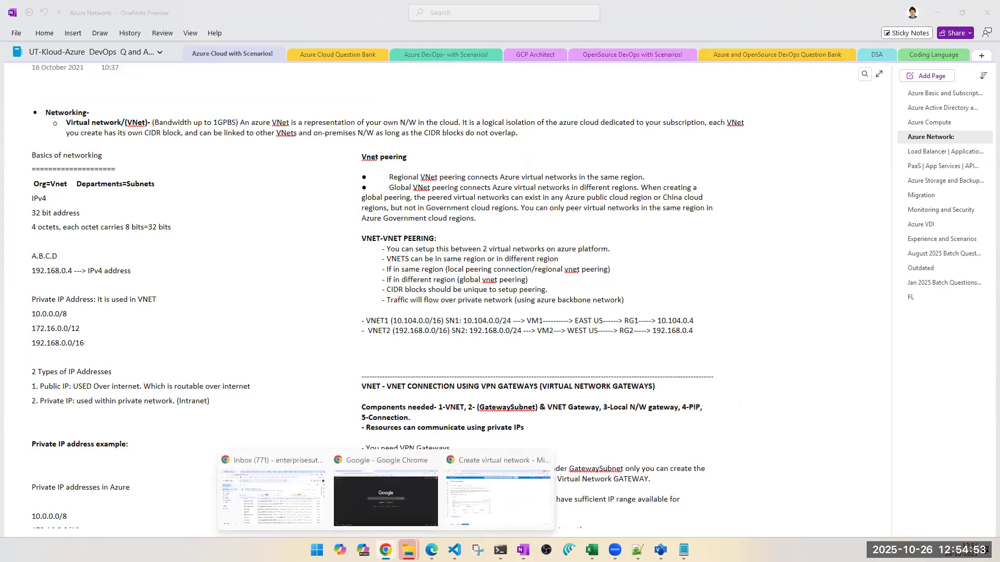
{"action": "left_click", "coordinate": [512, 514]}
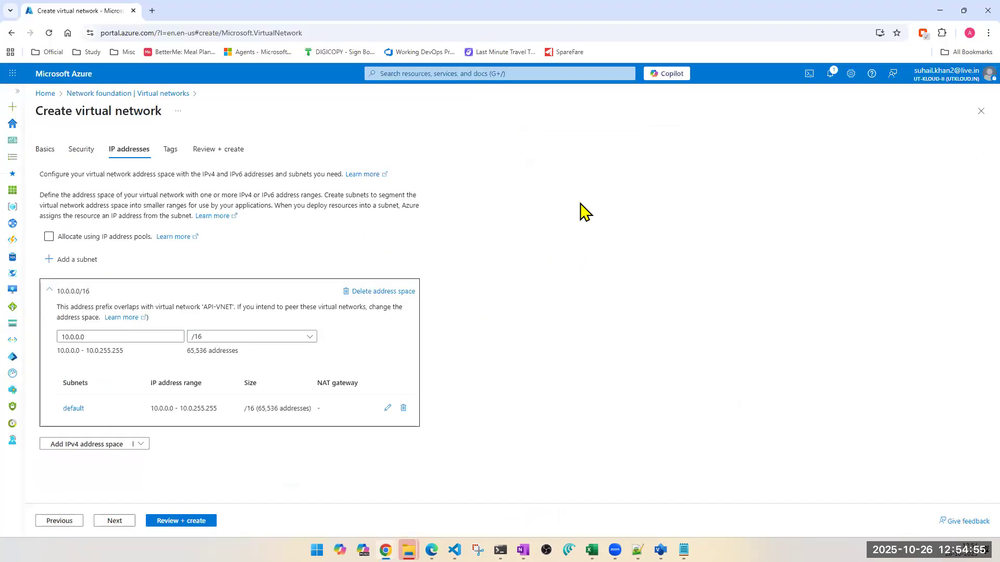
{"action": "left_click", "coordinate": [977, 116]}
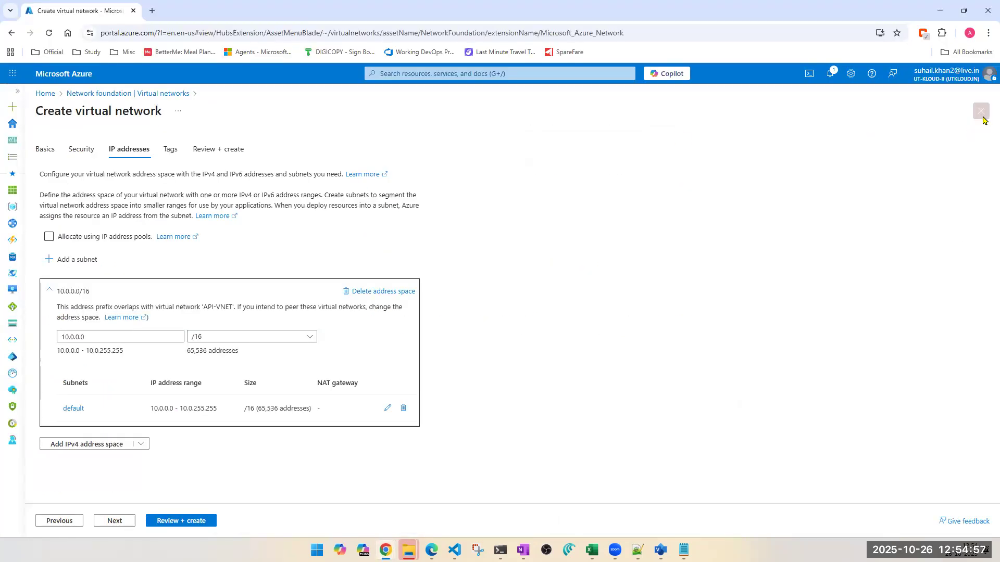
{"action": "left_click", "coordinate": [442, 69]}
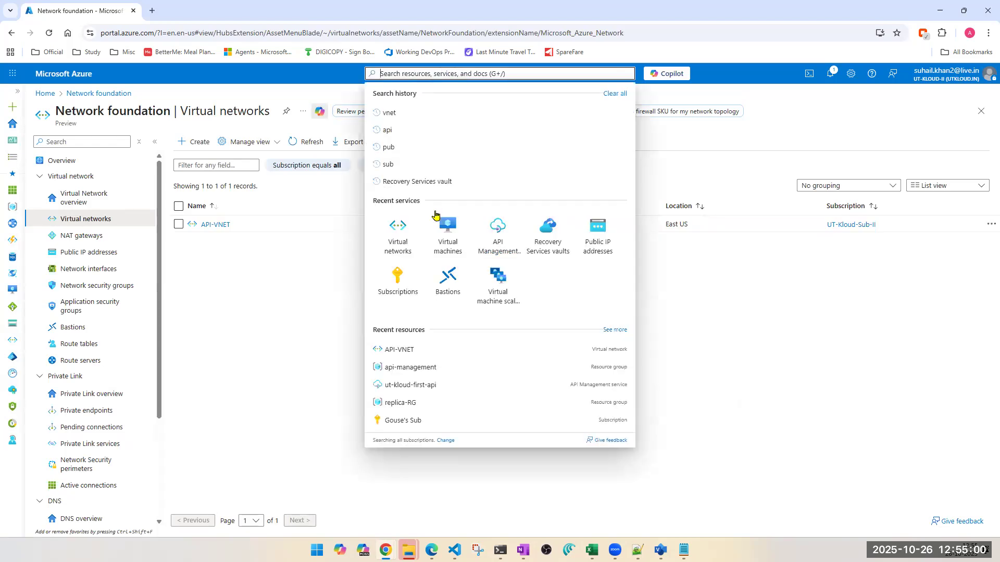
{"action": "left_click", "coordinate": [405, 240]}
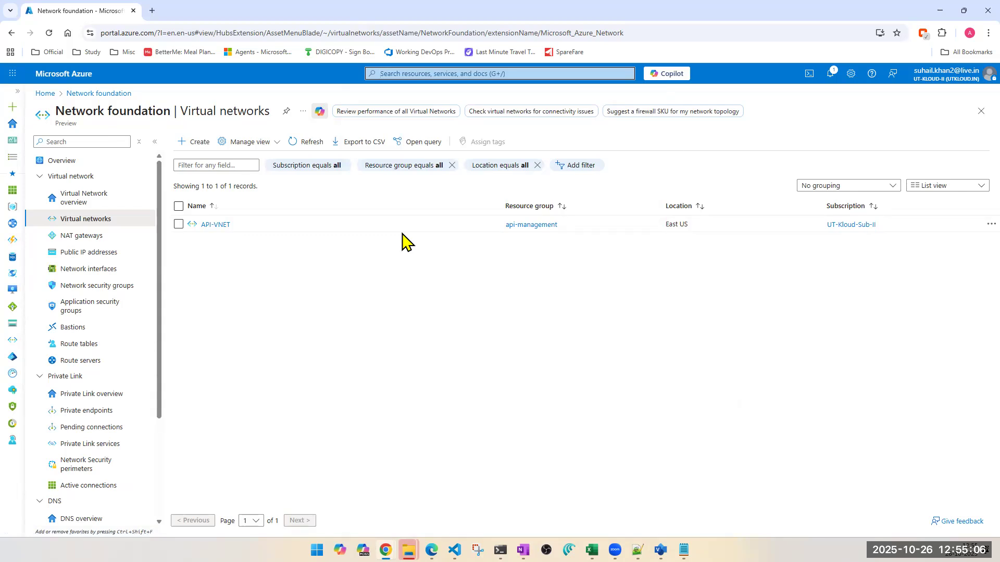
{"action": "left_click", "coordinate": [420, 72]}
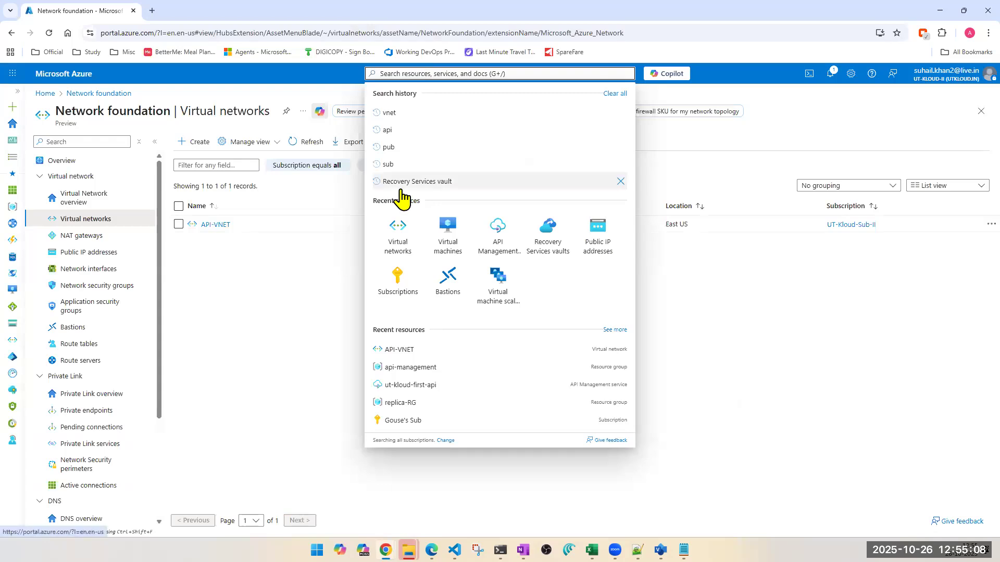
{"action": "left_click", "coordinate": [207, 411]}
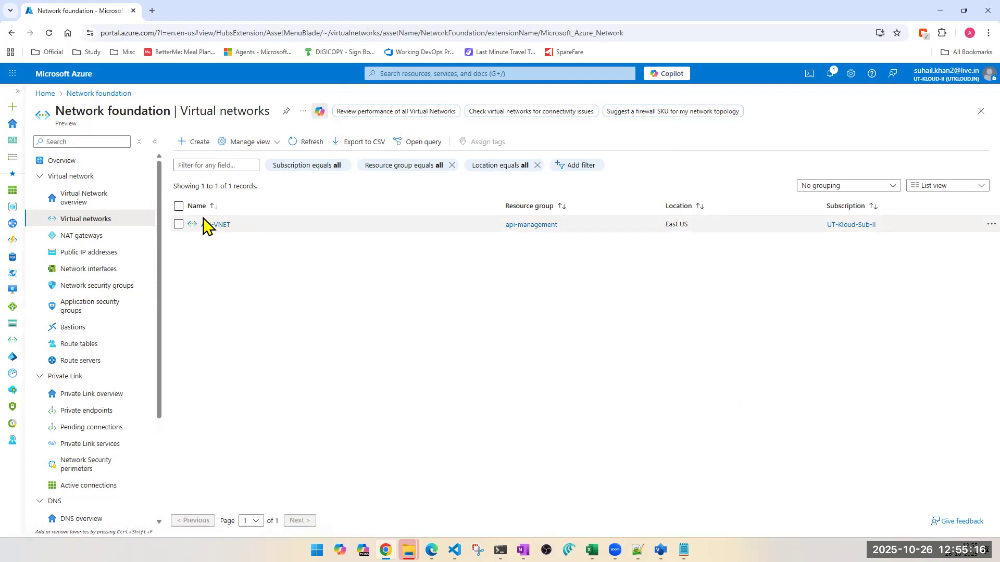
- Start a new virtual network in the tempjson resource group and name it UTKLOUD-VNET
{"action": "left_click", "coordinate": [198, 149]}
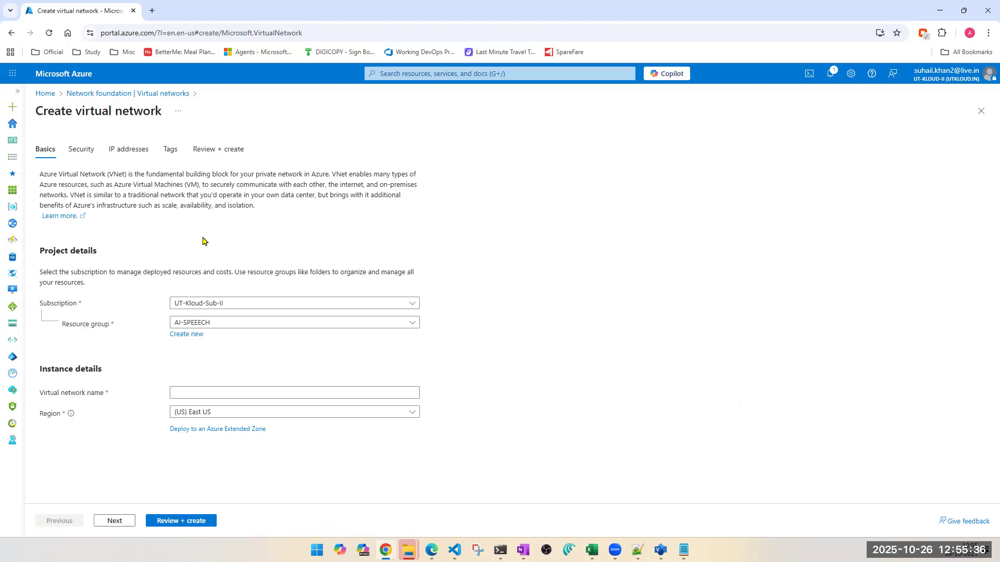
{"action": "left_click", "coordinate": [291, 326]}
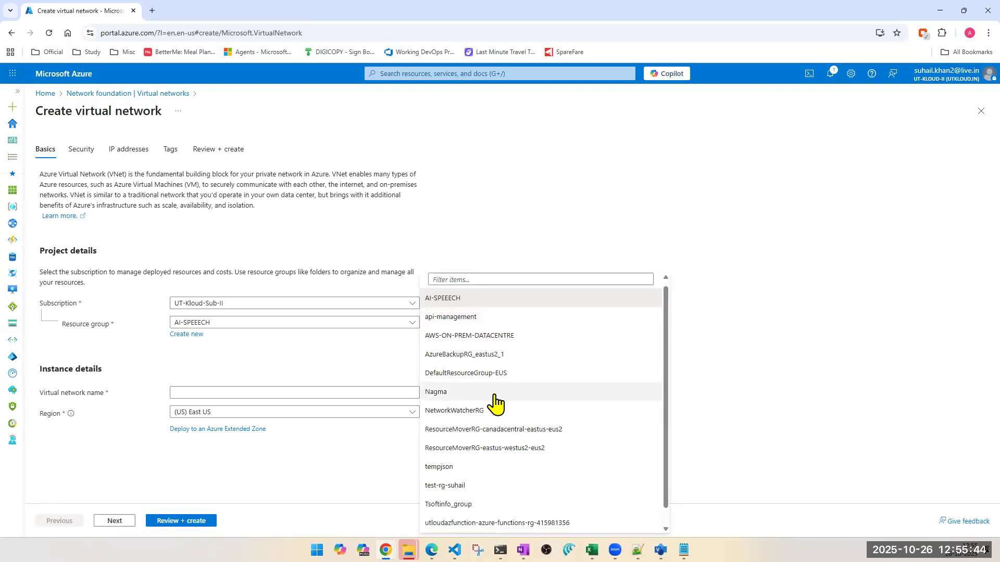
{"action": "scroll", "coordinate": [495, 401], "scroll_direction": "down", "scroll_amount": 1}
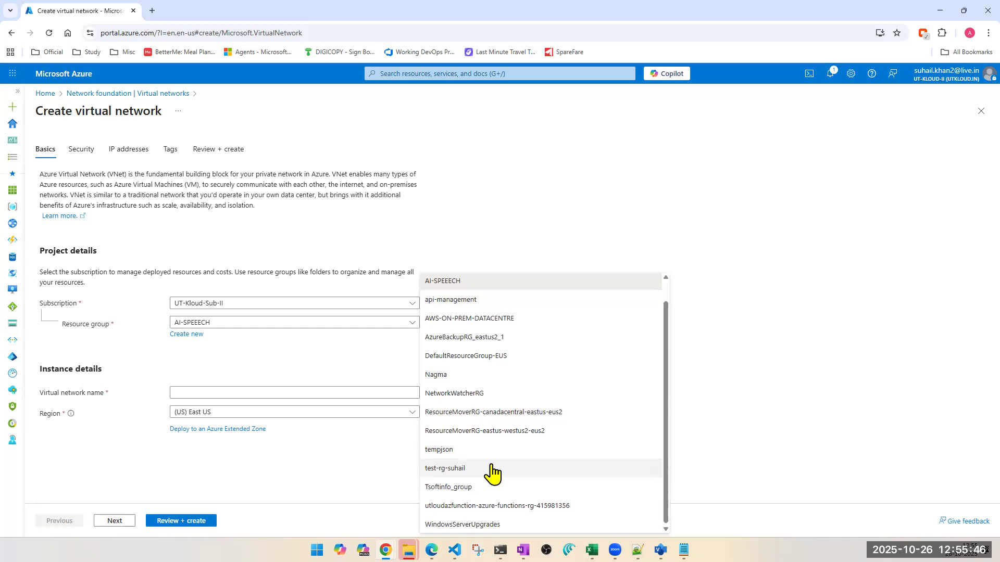
{"action": "left_click", "coordinate": [469, 453]}
{"action": "left_click", "coordinate": [274, 392]}
{"action": "type", "text": "vne"}
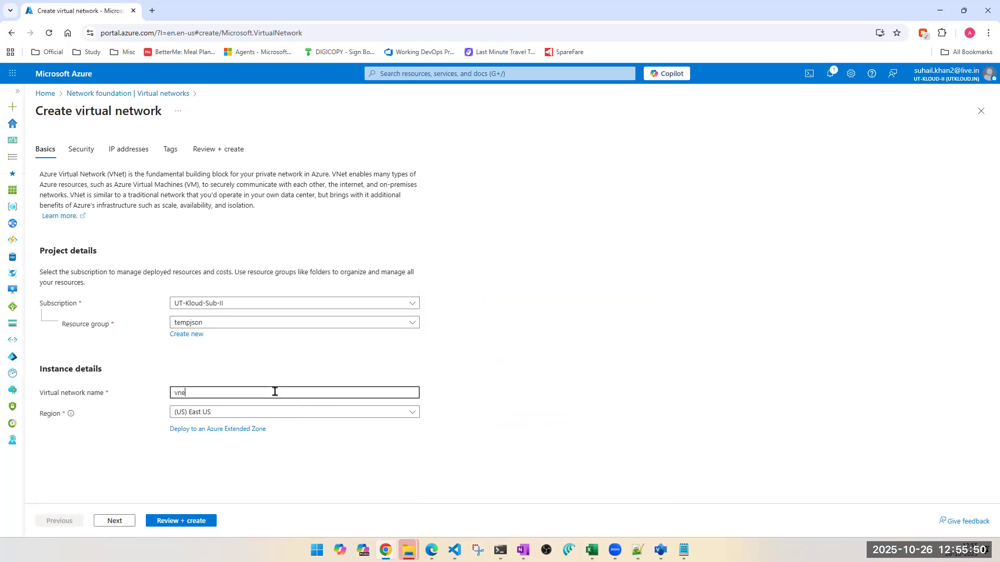
{"action": "type", "text": "t-a"}
{"action": "key", "text": "ctrl+a"}
{"action": "type", "text": "UTKLOUD-VNE"}
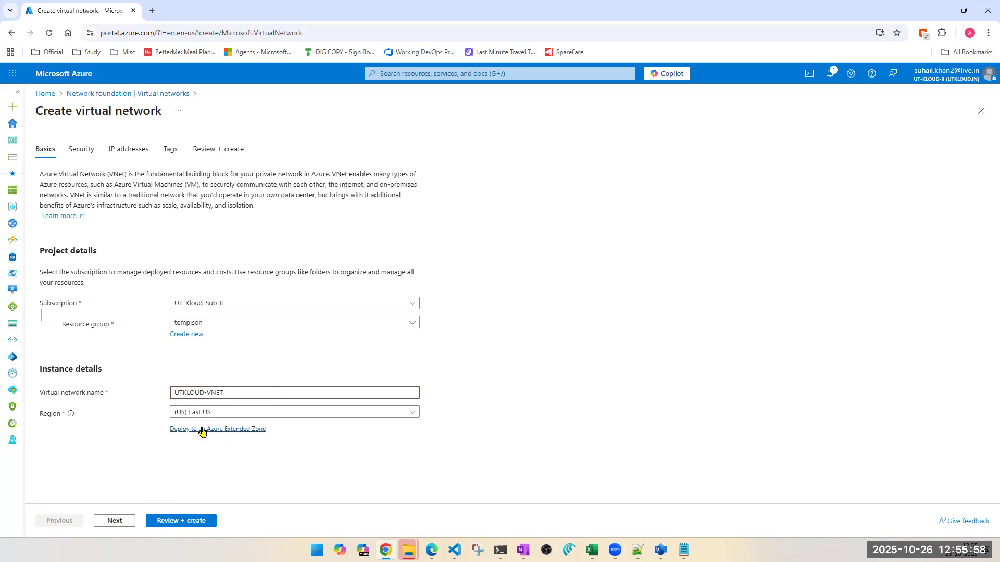
- Review the encryption, Bastion, Firewall and DDoS protection options for the virtual network and continue to its IP address settings
{"action": "left_click", "coordinate": [127, 521]}
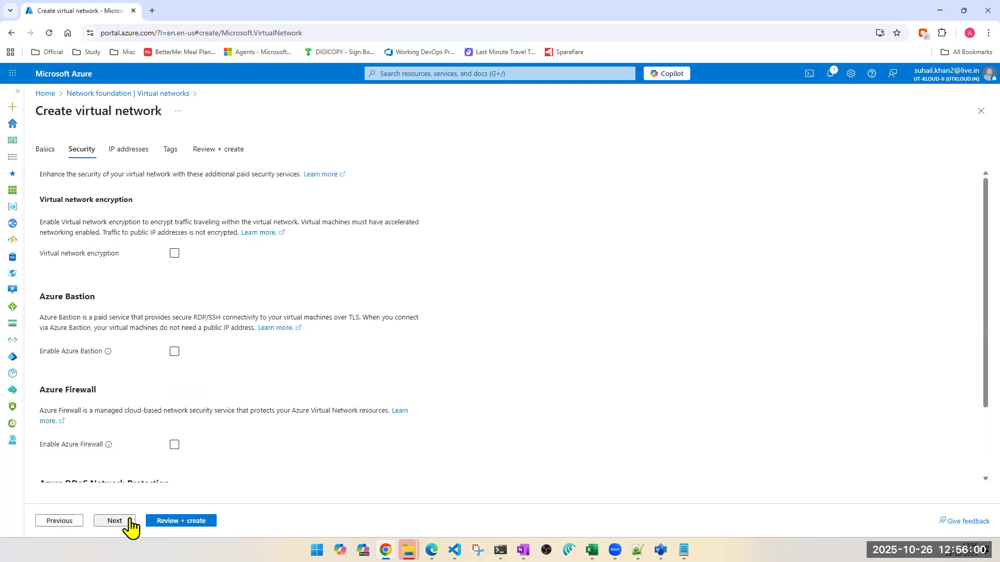
{"action": "scroll", "coordinate": [237, 419], "scroll_direction": "down", "scroll_amount": 2}
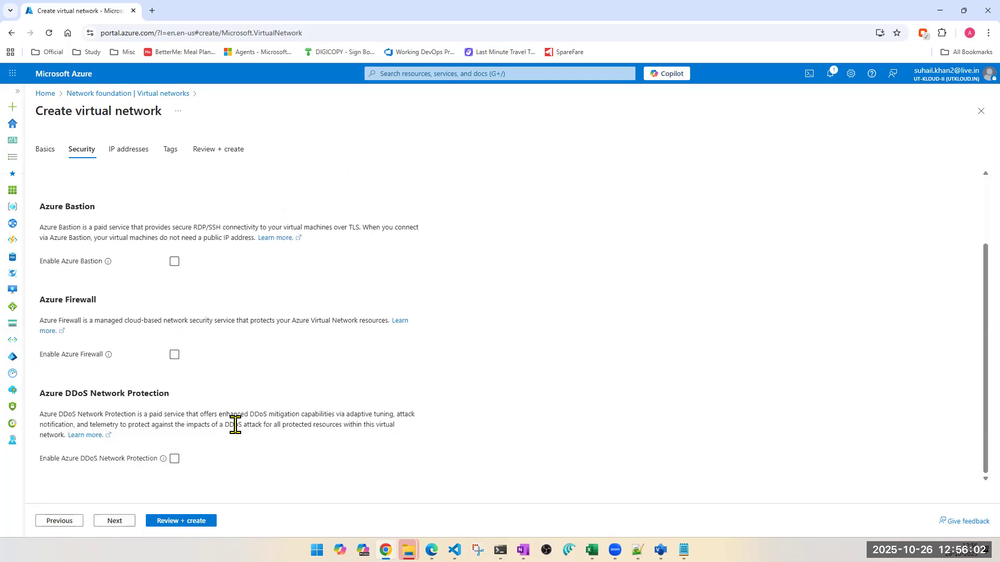
{"action": "scroll", "coordinate": [235, 425], "scroll_direction": "up", "scroll_amount": 2}
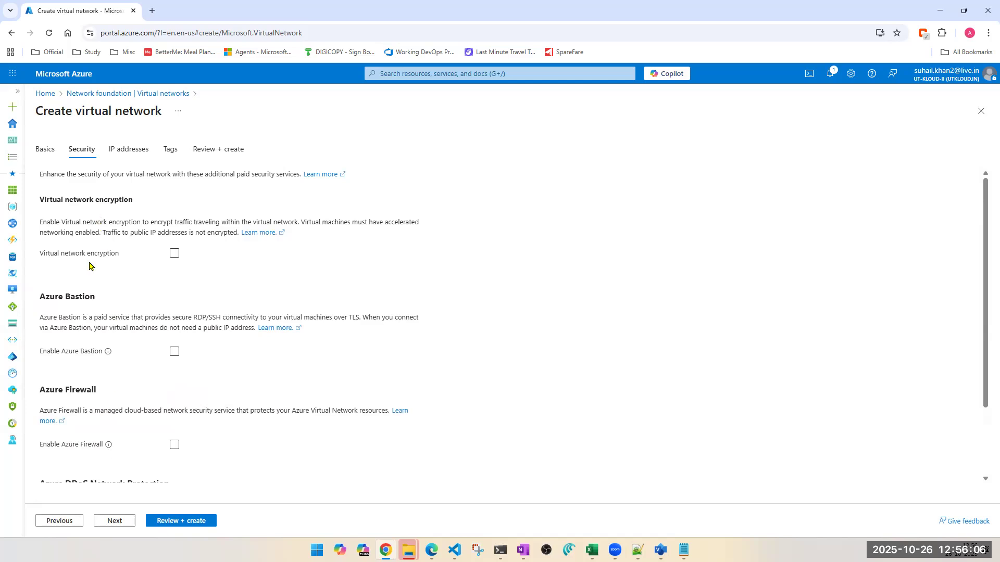
{"action": "scroll", "coordinate": [209, 409], "scroll_direction": "down", "scroll_amount": 1}
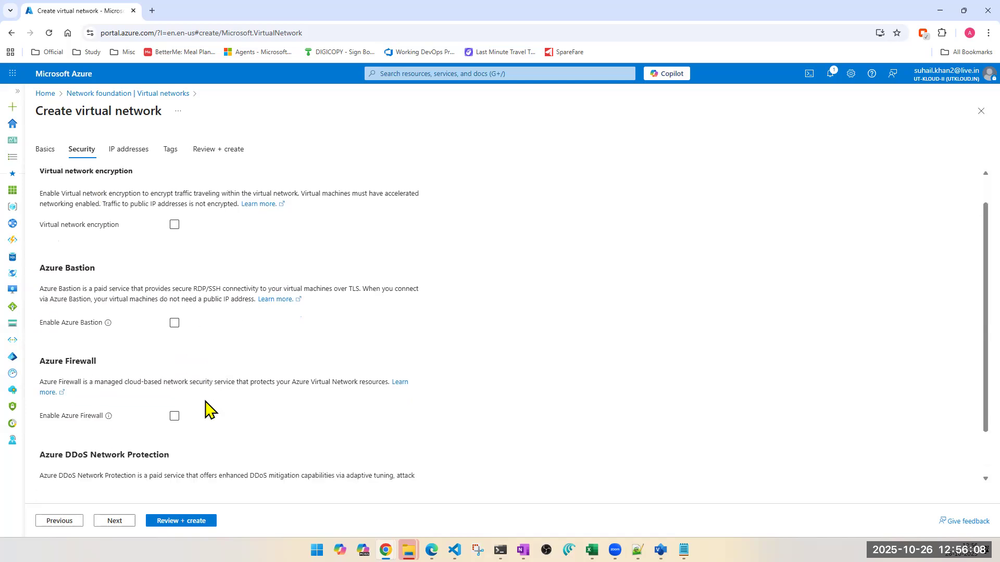
{"action": "scroll", "coordinate": [205, 417], "scroll_direction": "down", "scroll_amount": 2}
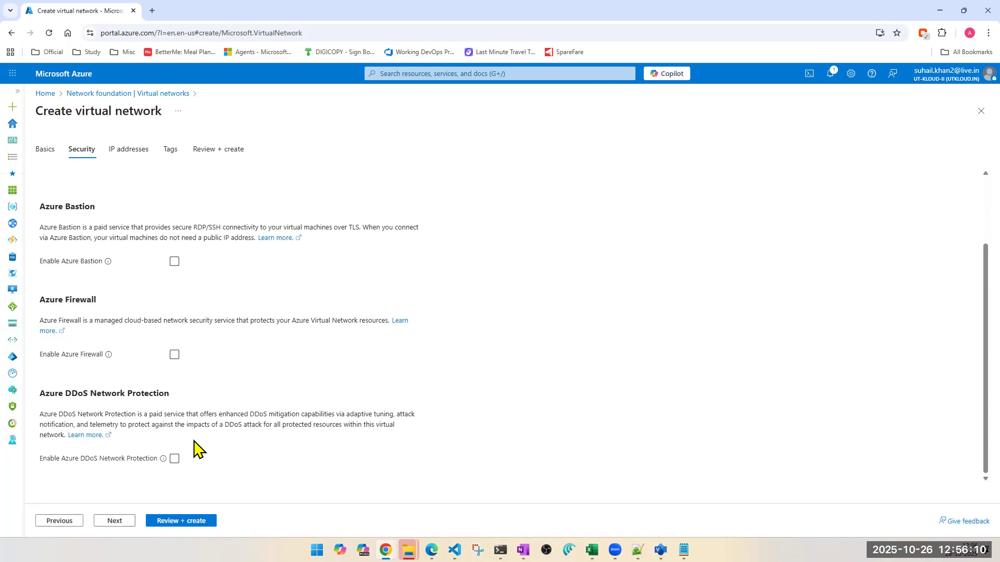
{"action": "left_click", "coordinate": [116, 521]}
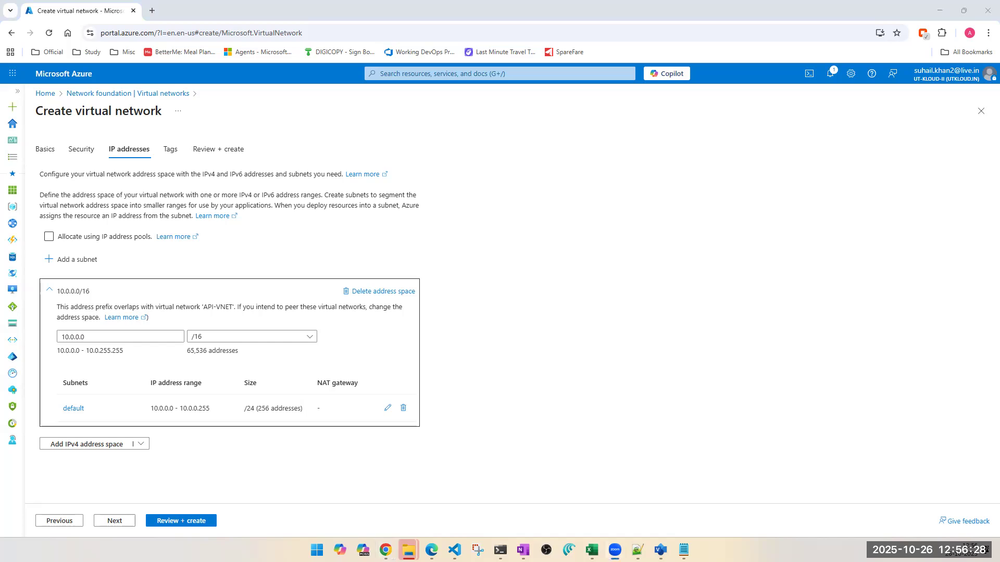
- Try to replace the address space's starting address with one beginning 9.9, clearing the entry and reopening the IP address settings
{"action": "left_click_drag", "start_coordinate": [120, 336], "coordinate": [61, 334]}
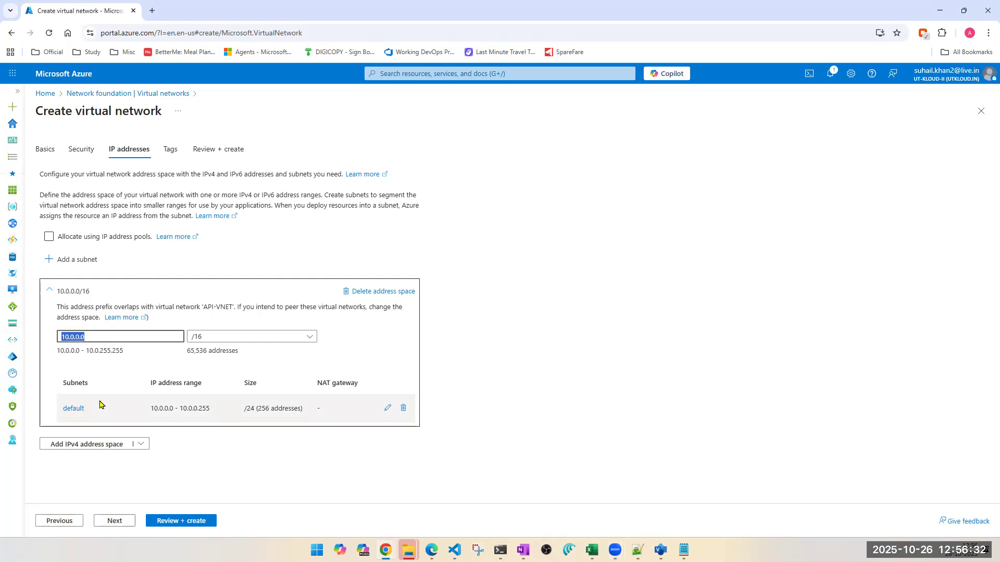
{"action": "type", "text": "9.9."}
{"action": "key", "text": "BackSpace"}
{"action": "key", "text": "BackSpace"}
{"action": "key", "text": "BackSpace"}
{"action": "key", "text": "BackSpace"}
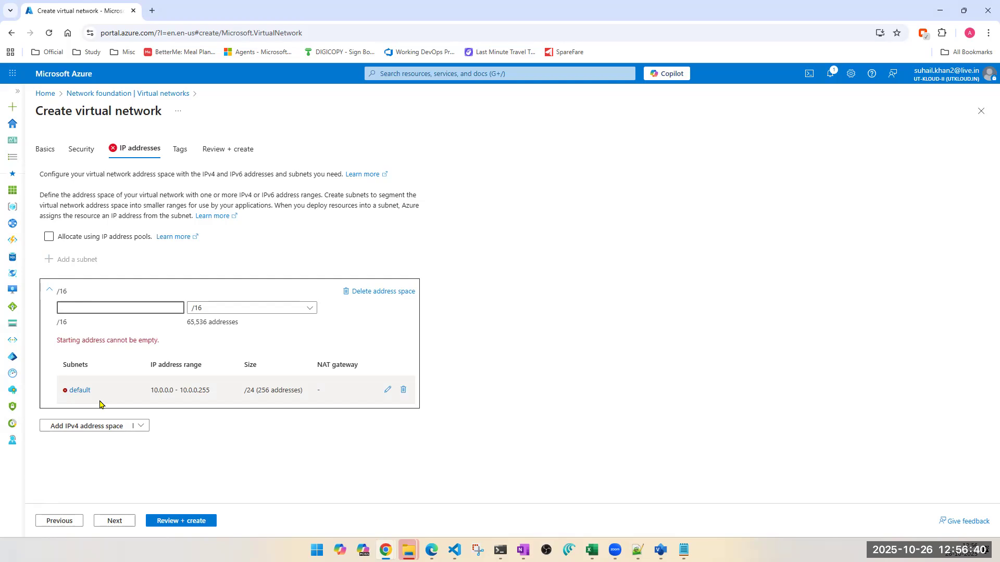
{"action": "left_click", "coordinate": [61, 521]}
{"action": "left_click", "coordinate": [127, 522]}
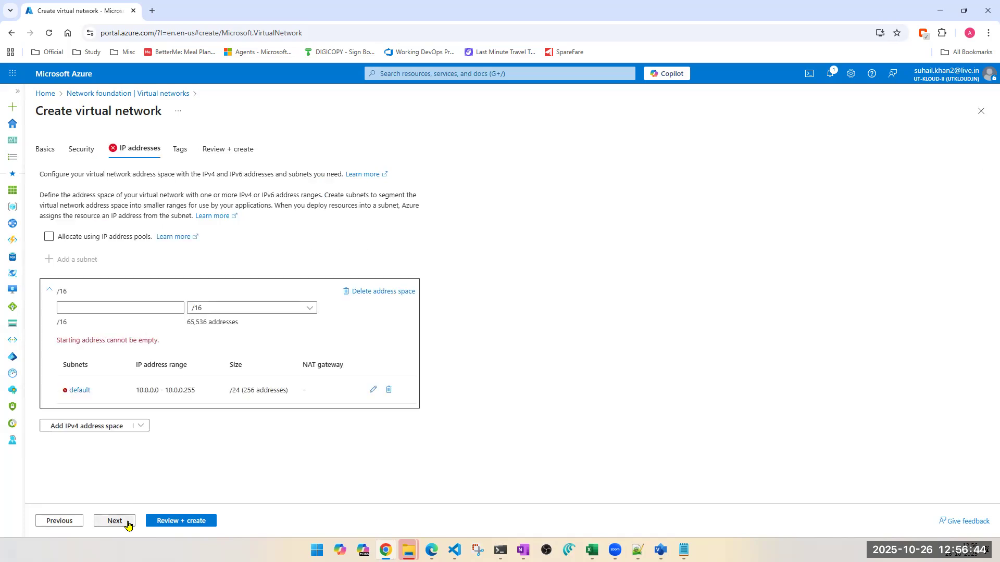
- Reload the portal and start a new virtual network from the Virtual networks service, found by searching for vnet
{"action": "left_click", "coordinate": [49, 33]}
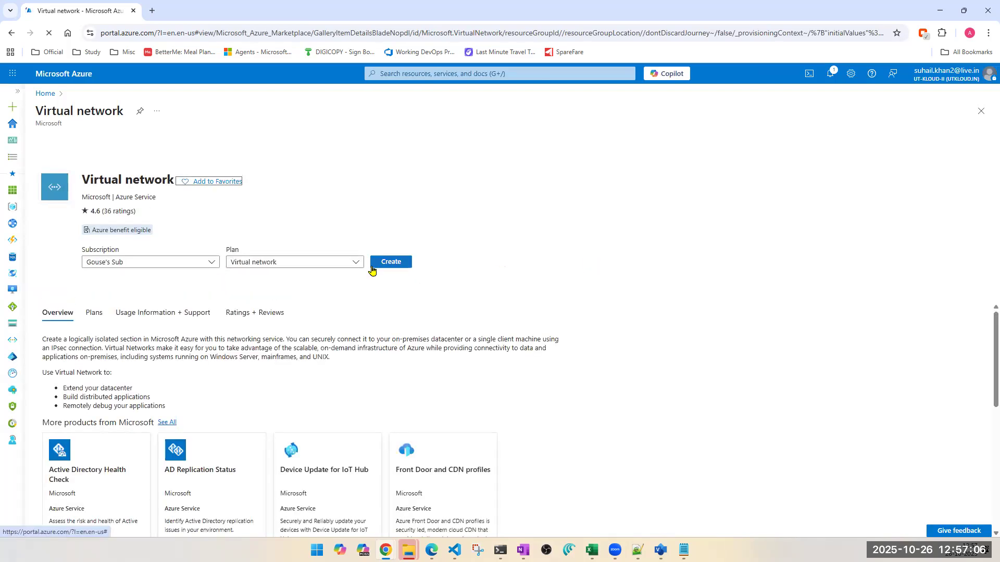
{"action": "left_click", "coordinate": [427, 73]}
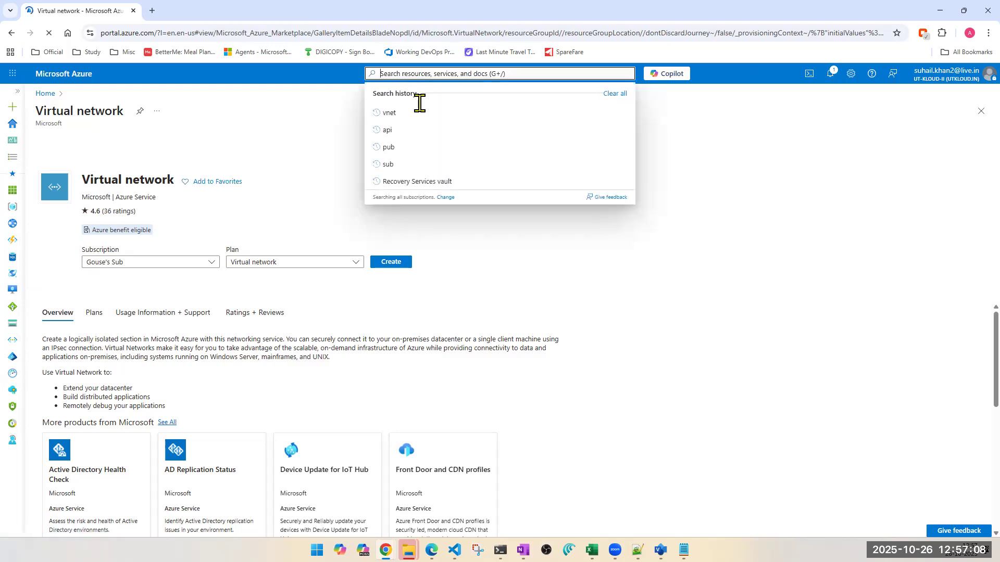
{"action": "left_click", "coordinate": [388, 113]}
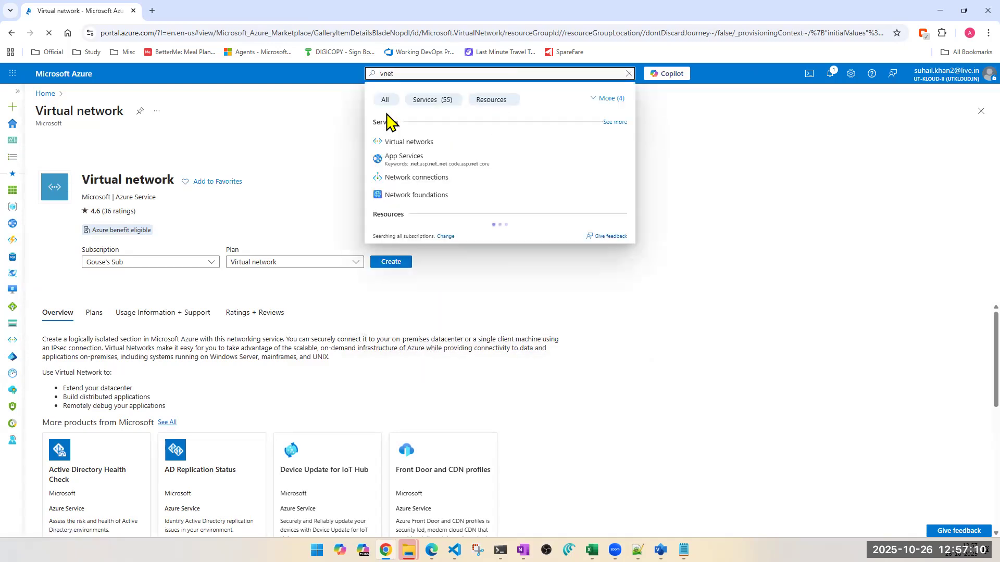
{"action": "left_click", "coordinate": [411, 151]}
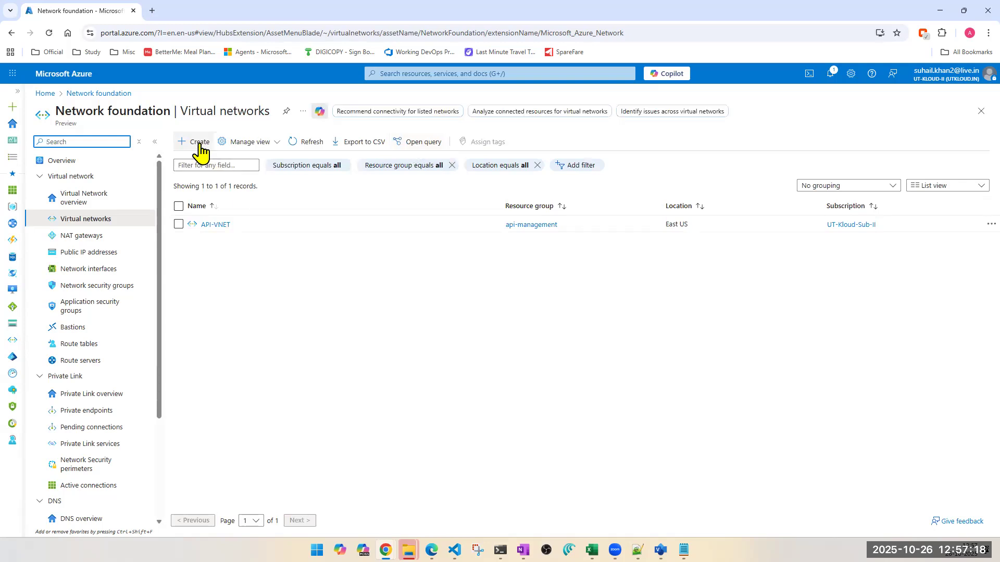
{"action": "left_click", "coordinate": [199, 146]}
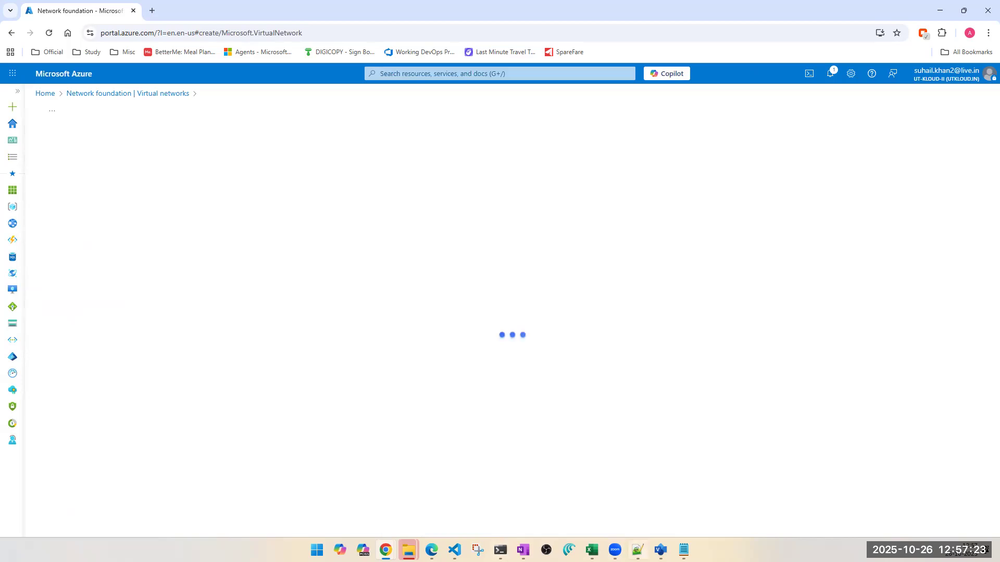
- Switch to Notepad, review the IP address class ranges and highlight the Class A private range 10.0.0.0 - 10.255.255.255
{"action": "left_click", "coordinate": [684, 550]}
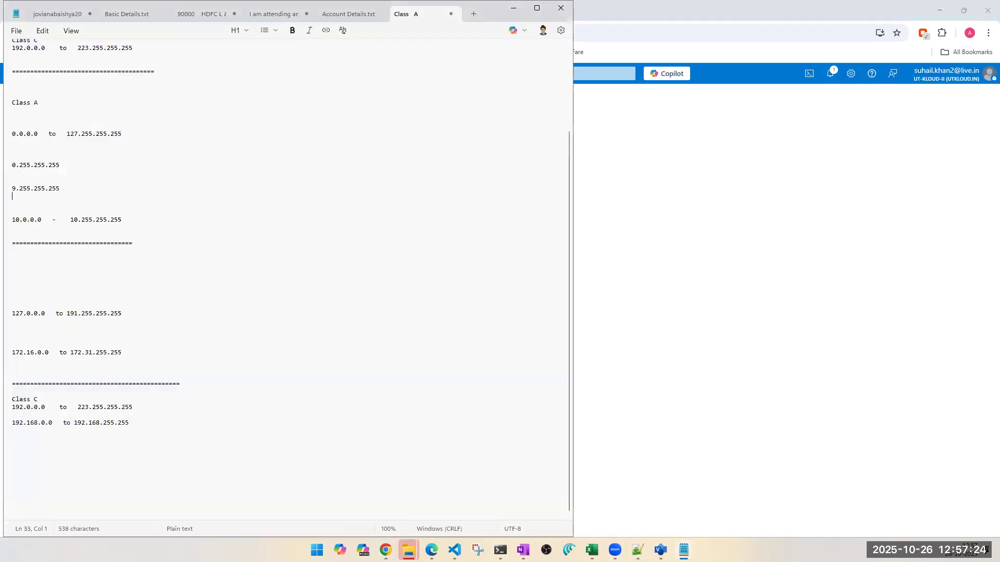
{"action": "scroll", "coordinate": [357, 274], "scroll_direction": "up", "scroll_amount": 2}
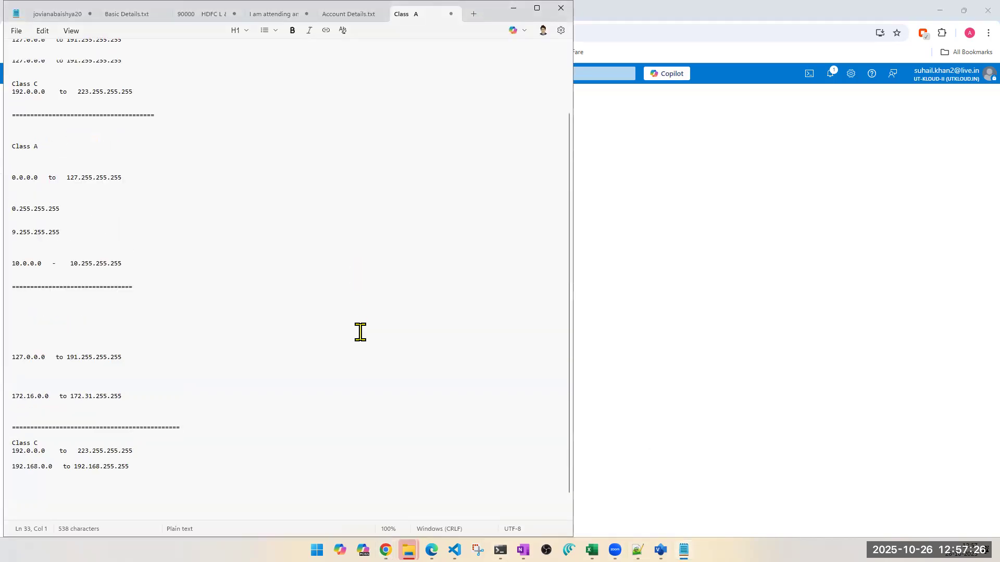
{"action": "scroll", "coordinate": [360, 332], "scroll_direction": "up", "scroll_amount": 3}
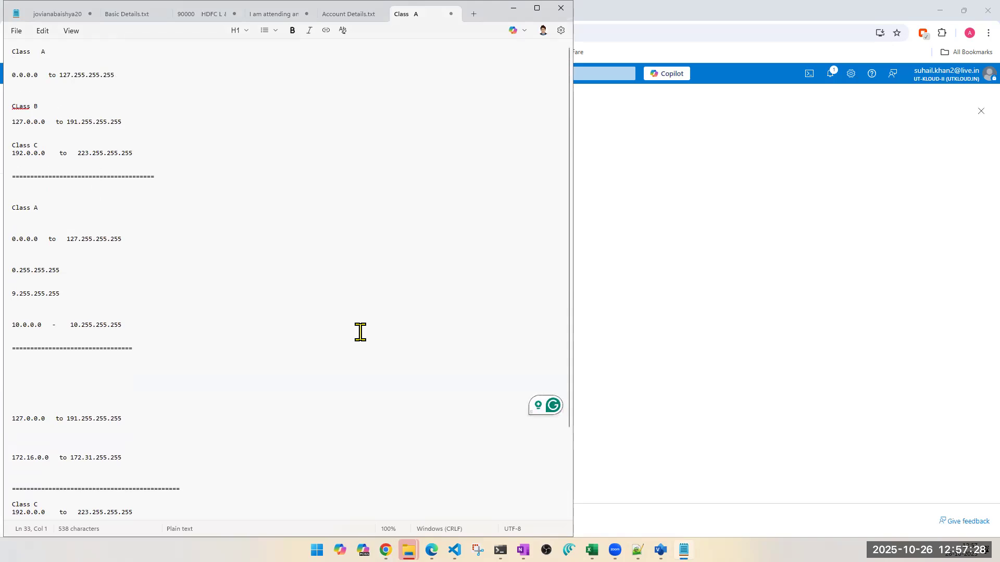
{"action": "scroll", "coordinate": [360, 333], "scroll_direction": "down", "scroll_amount": 2}
{"action": "scroll", "coordinate": [360, 332], "scroll_direction": "down", "scroll_amount": 1}
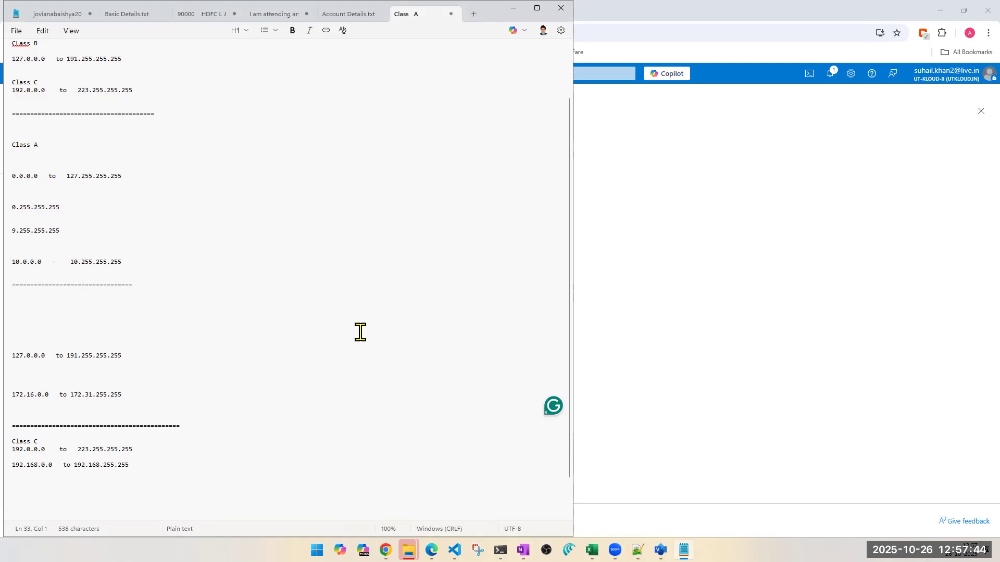
{"action": "scroll", "coordinate": [357, 259], "scroll_direction": "down", "scroll_amount": 2}
{"action": "left_click_drag", "start_coordinate": [135, 220], "coordinate": [10, 220]}
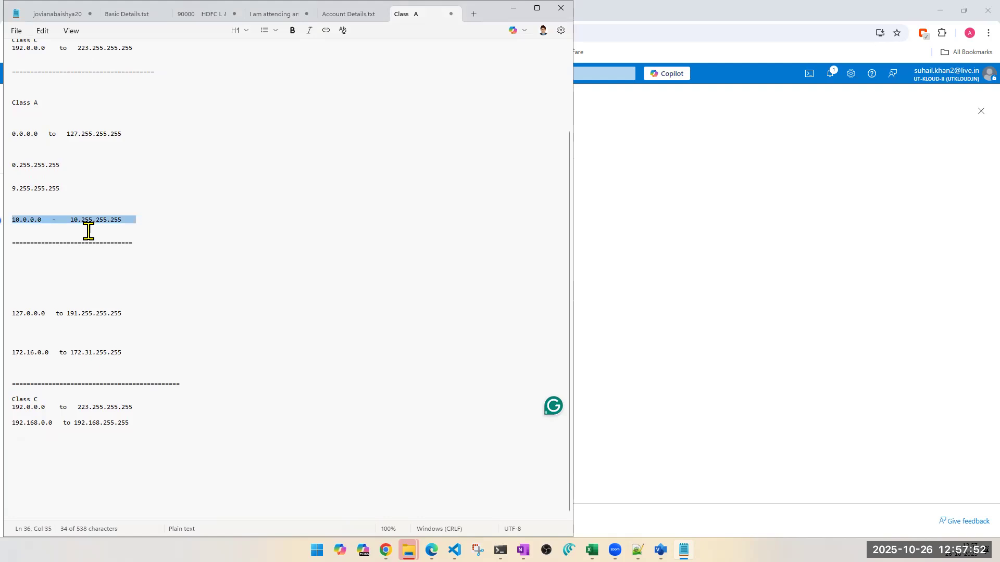
- Return to the portal form, name the virtual network UTKLOUD-VNET and proceed to its IP address settings
{"action": "left_click", "coordinate": [700, 312]}
{"action": "left_click", "coordinate": [239, 393]}
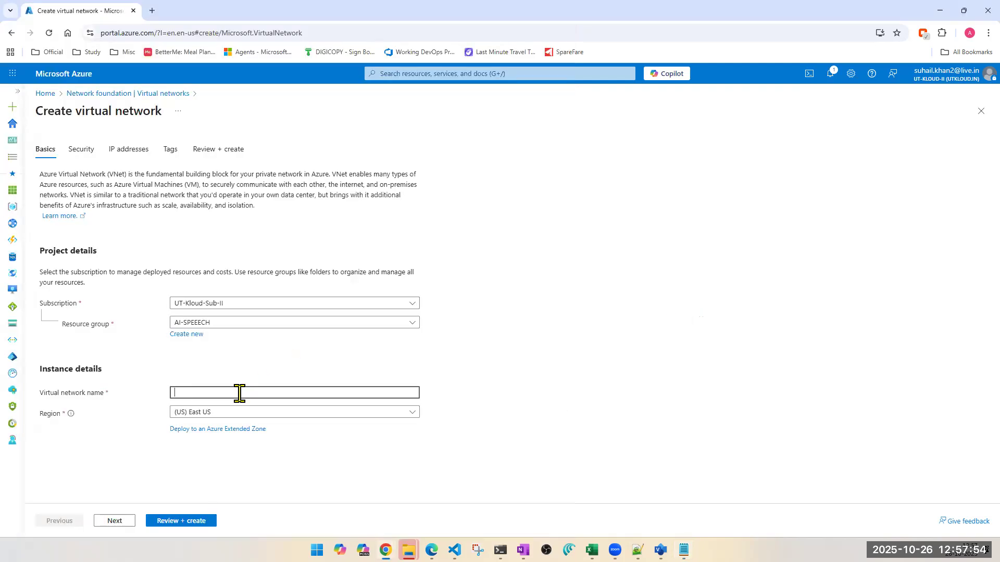
{"action": "type", "text": "UTKLOUD-VNET"}
{"action": "left_click", "coordinate": [114, 521]}
{"action": "left_click", "coordinate": [114, 521]}
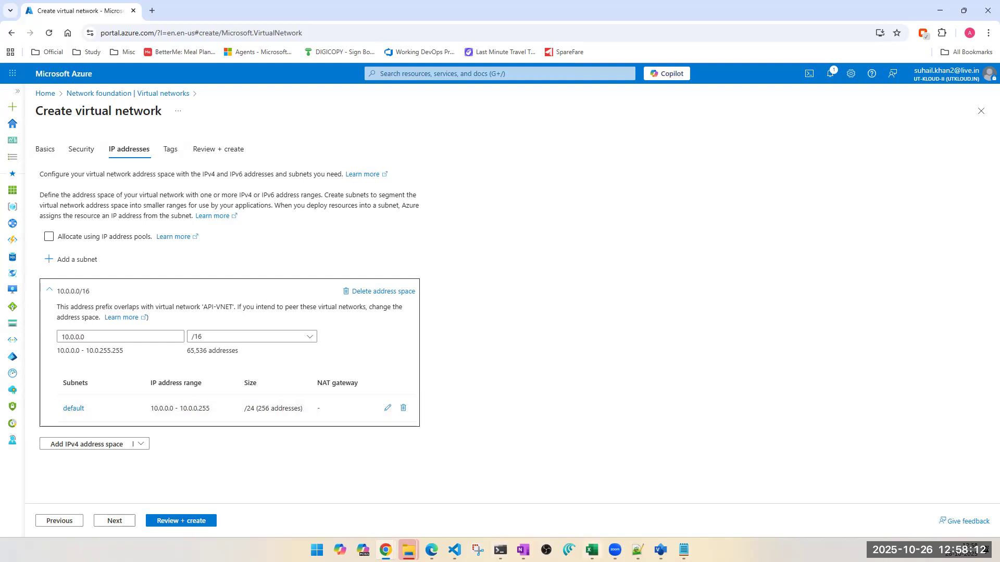
- Place the Notepad notes beside the virtual network's IP address settings and highlight the range 10.0.0.0 - 10.255.255.255
{"action": "left_click", "coordinate": [684, 550]}
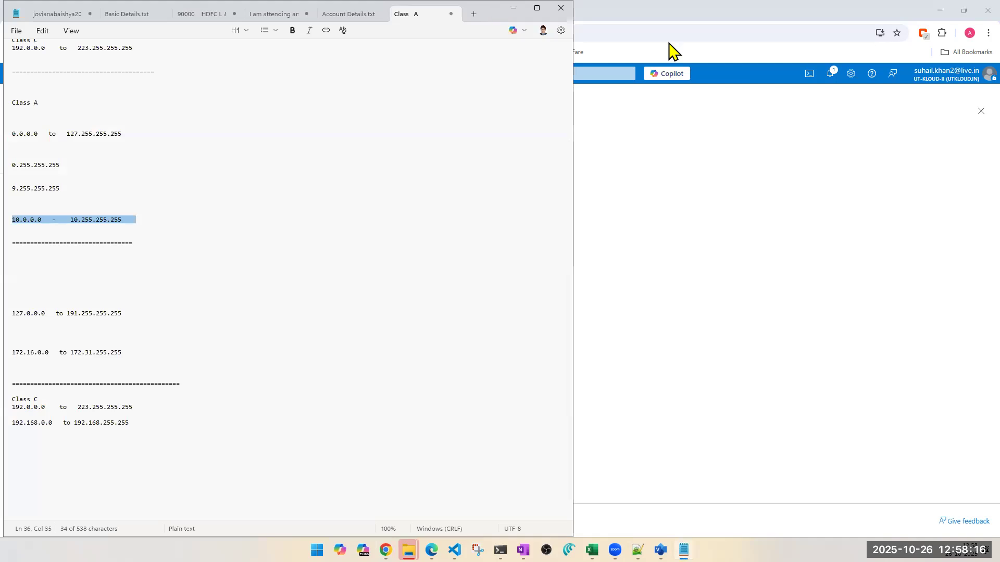
{"action": "left_click_drag", "start_coordinate": [492, 12], "coordinate": [722, 30]}
{"action": "left_click_drag", "start_coordinate": [566, 234], "coordinate": [399, 240]}
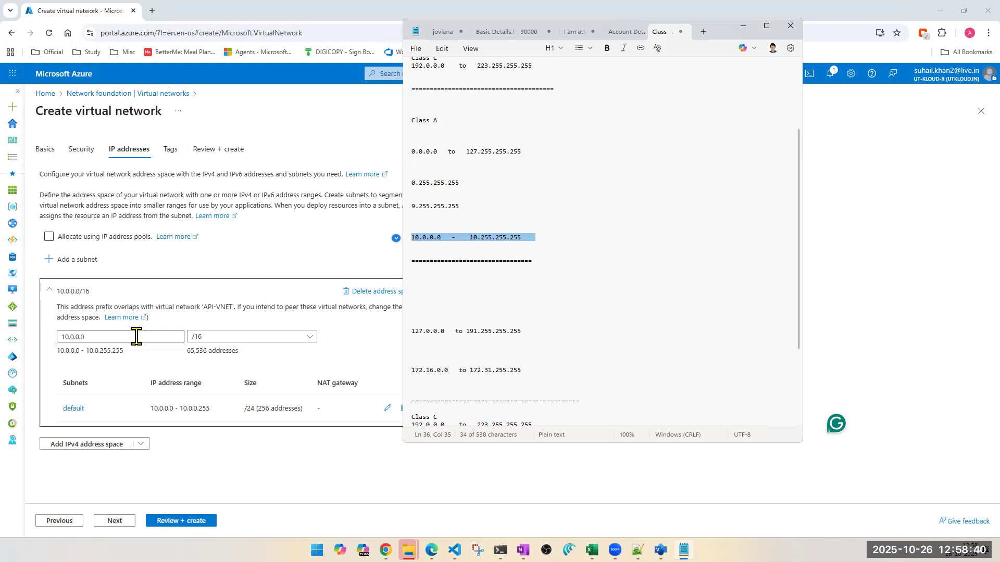
- Add the example address 10.0.0.1/16 on a new line below the range 10.0.0.0 - 10.255.255.255 in the notes
{"action": "left_click", "coordinate": [560, 240]}
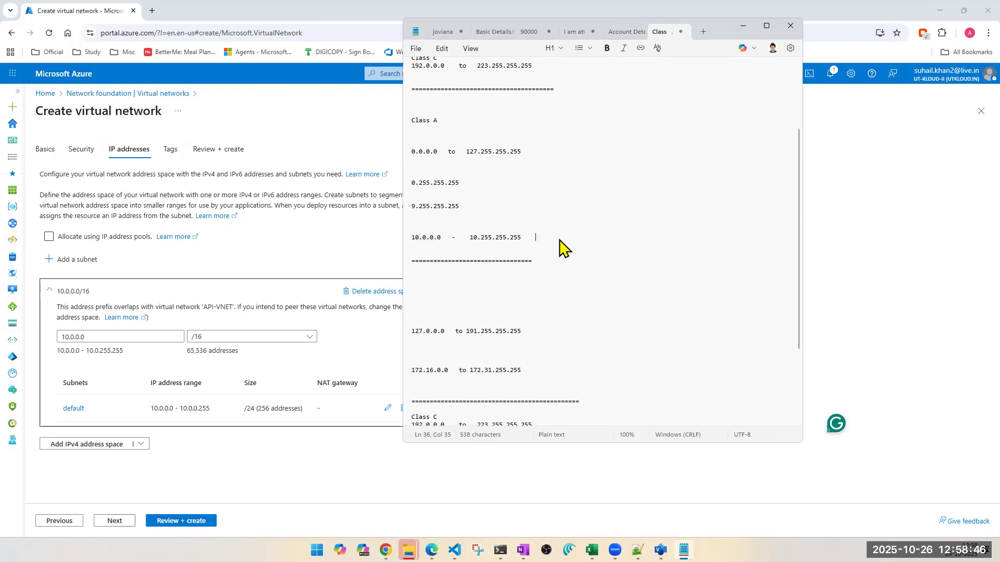
{"action": "key", "text": "Return"}
{"action": "key", "text": "Return"}
{"action": "key", "text": "Return"}
{"action": "type", "text": "10.0.0.1/16"}
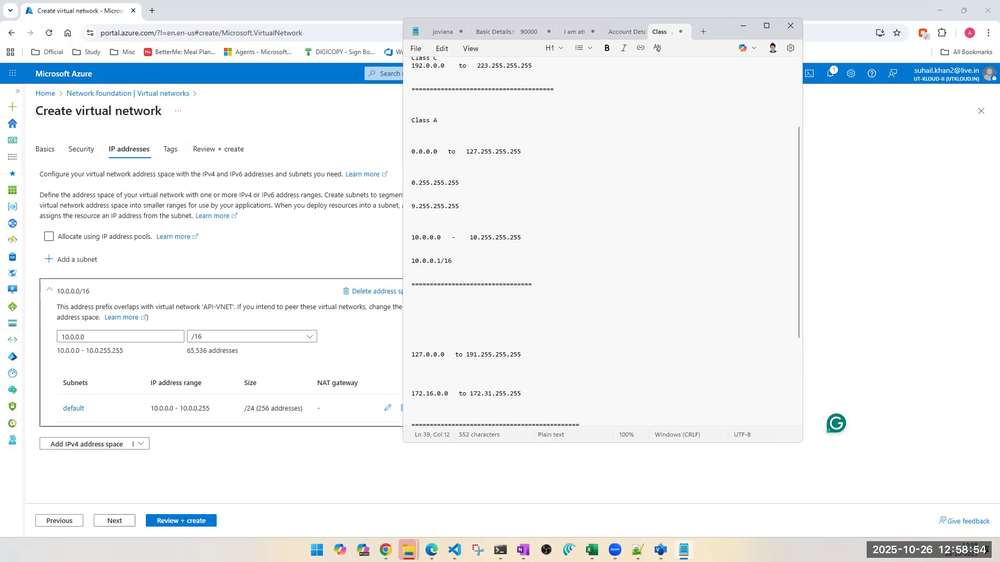
- Try the prefix lengths /18 and /14 on the example address 10.0.0.1, and delete the example from the notes
{"action": "key", "text": "BackSpace"}
{"action": "type", "text": "8"}
{"action": "key", "text": "BackSpace"}
{"action": "key", "text": "BackSpace"}
{"action": "key", "text": "BackSpace"}
{"action": "type", "text": "/6"}
{"action": "key", "text": "BackSpace"}
{"action": "type", "text": "14"}
{"action": "key", "text": "shift+Left"}
{"action": "key", "text": "shift+Left"}
{"action": "key", "text": "shift+Left"}
{"action": "key", "text": "shift+Left"}
{"action": "key", "text": "shift+Left"}
{"action": "key", "text": "shift+Left"}
{"action": "key", "text": "shift+Left"}
{"action": "key", "text": "shift+Left"}
{"action": "key", "text": "shift+Left"}
{"action": "key", "text": "shift+Left"}
{"action": "key", "text": "shift+Left"}
{"action": "key", "text": "BackSpace"}
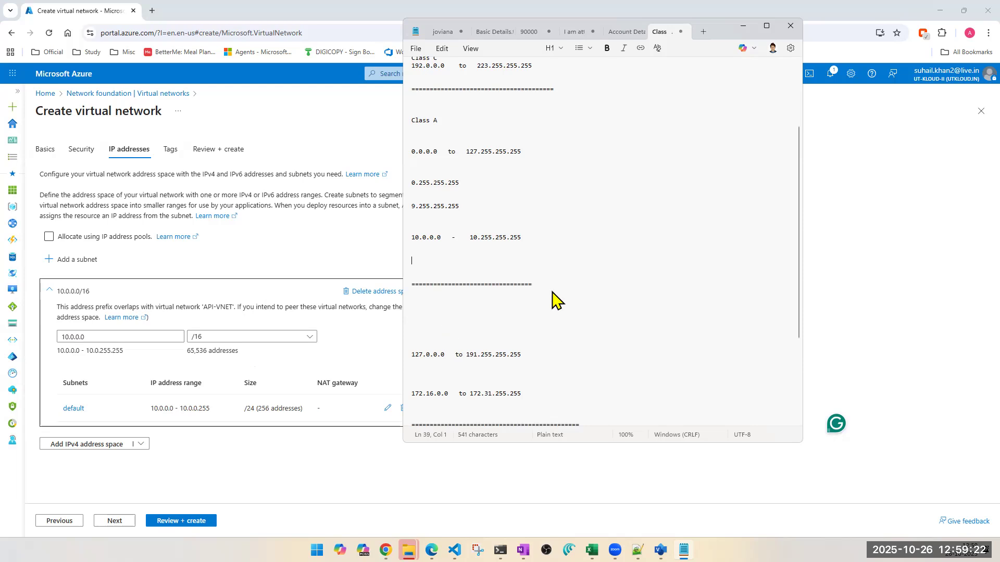
- Highlight the range 10.0.0.0 - 10.255.255.255 in Notepad and browse the prefix sizes offered for the portal's 10.0.0.0 address space
{"action": "key", "text": "alt+Tab"}
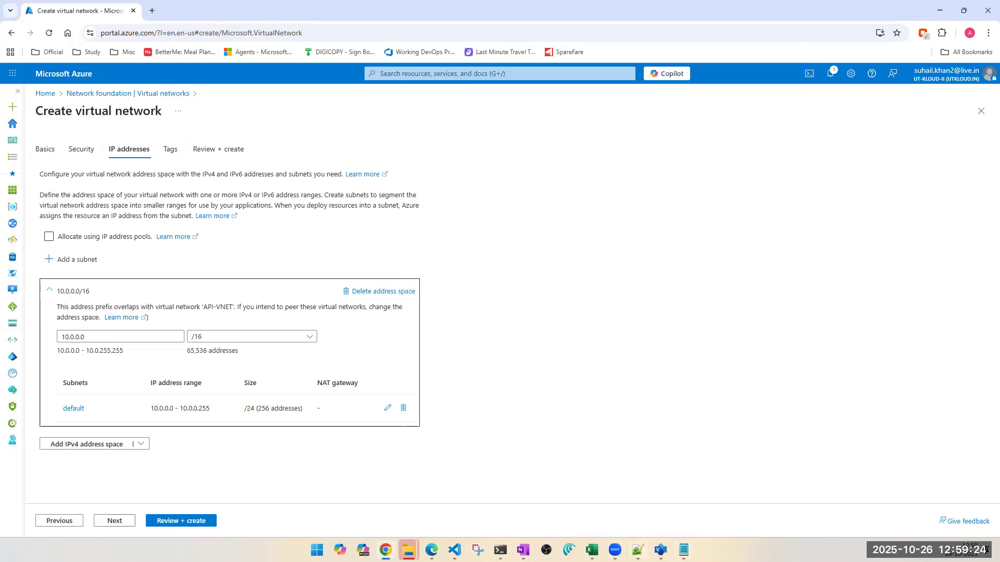
{"action": "left_click", "coordinate": [684, 550]}
{"action": "left_click_drag", "start_coordinate": [538, 239], "coordinate": [408, 230]}
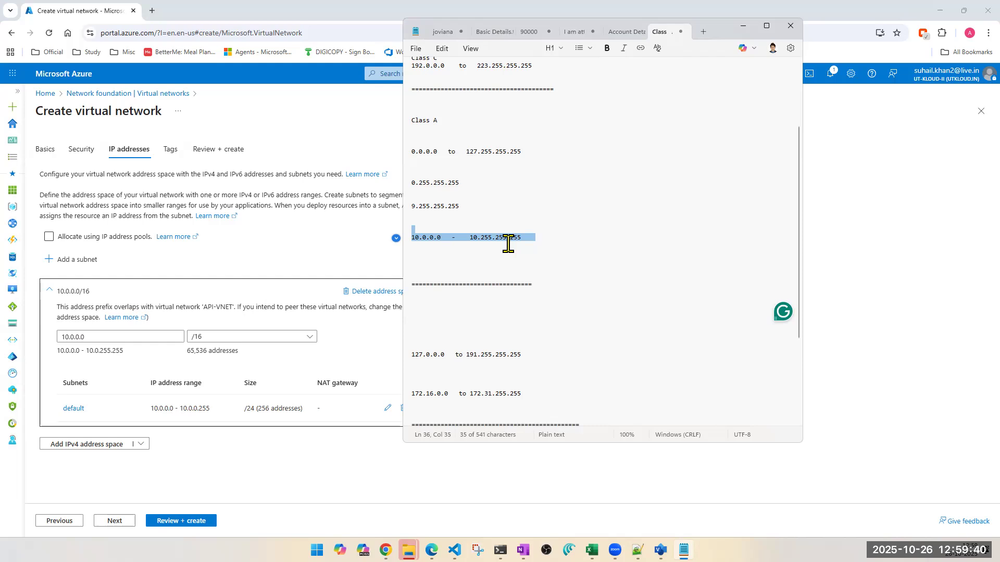
{"action": "scroll", "coordinate": [508, 362], "scroll_direction": "down", "scroll_amount": 5}
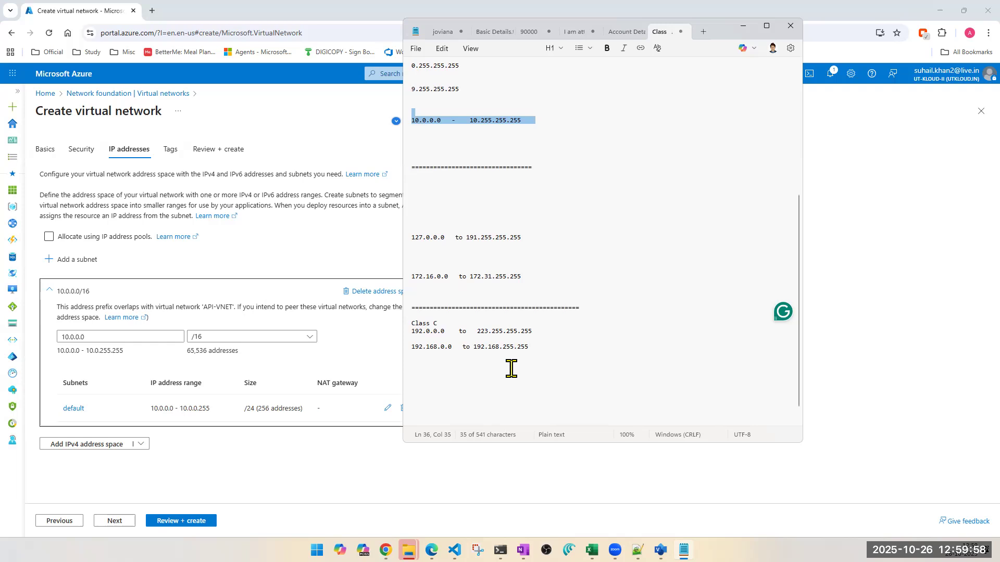
{"action": "left_click", "coordinate": [245, 344]}
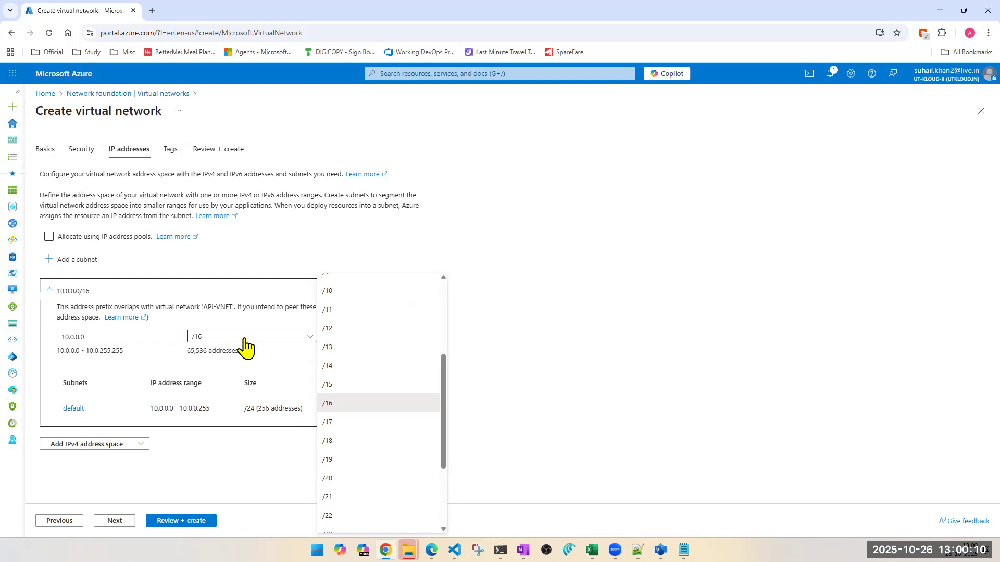
{"action": "scroll", "coordinate": [385, 360], "scroll_direction": "up", "scroll_amount": 3}
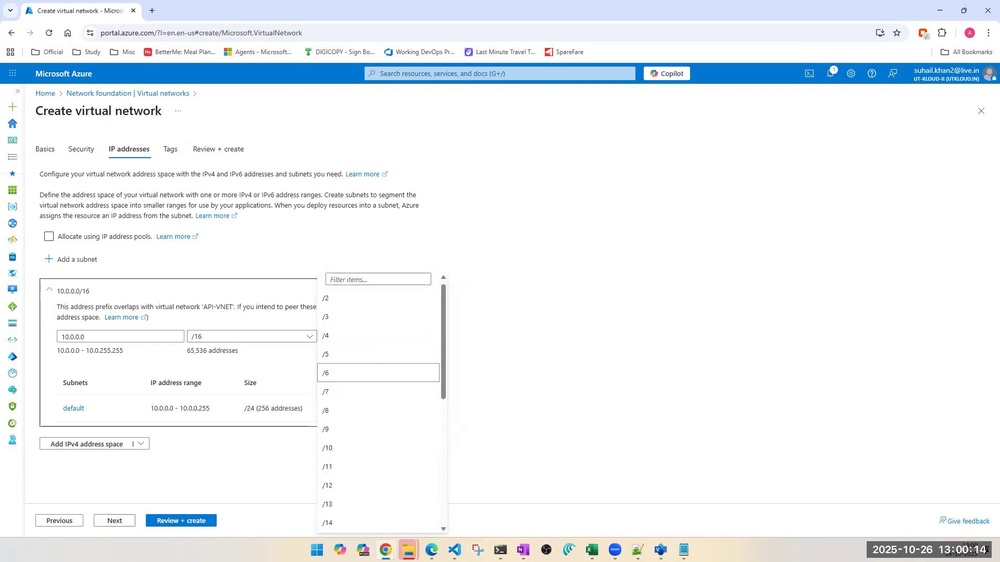
- Switch to OneNote and review the CIDR block notes, highlighting the calculation from n = 32 - 24 through the usable IP range
{"action": "key", "text": "alt+Tab"}
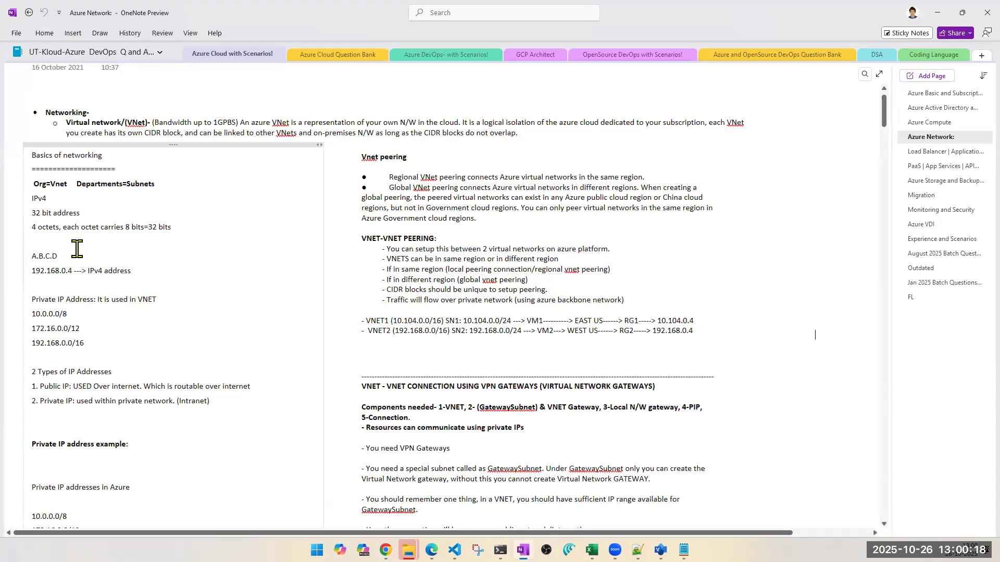
{"action": "scroll", "coordinate": [79, 251], "scroll_direction": "down", "scroll_amount": 8}
{"action": "scroll", "coordinate": [77, 248], "scroll_direction": "down", "scroll_amount": 5}
{"action": "scroll", "coordinate": [77, 249], "scroll_direction": "up", "scroll_amount": 3}
{"action": "scroll", "coordinate": [77, 248], "scroll_direction": "down", "scroll_amount": 3}
{"action": "scroll", "coordinate": [77, 249], "scroll_direction": "down", "scroll_amount": 5}
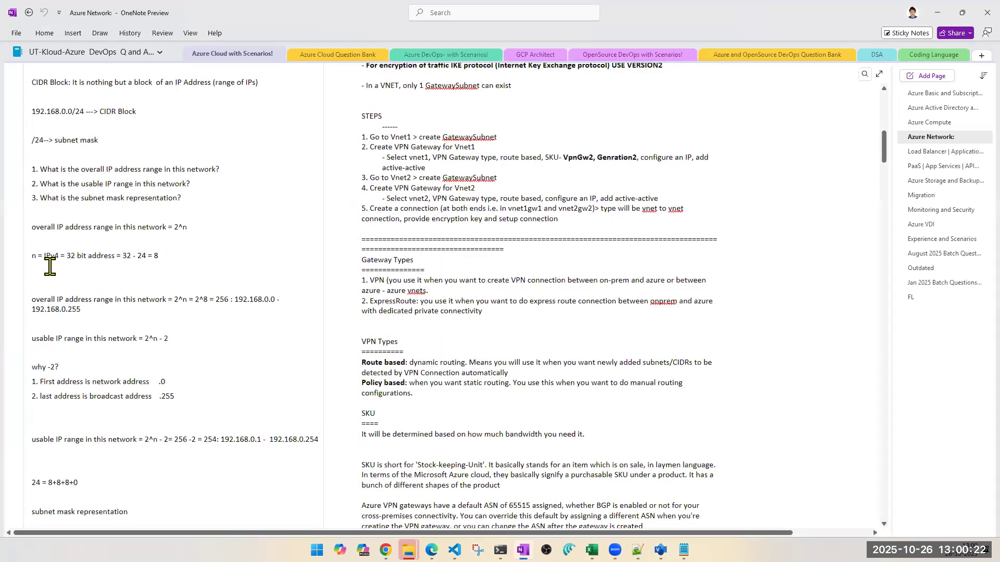
{"action": "left_click_drag", "start_coordinate": [30, 256], "coordinate": [89, 484]}
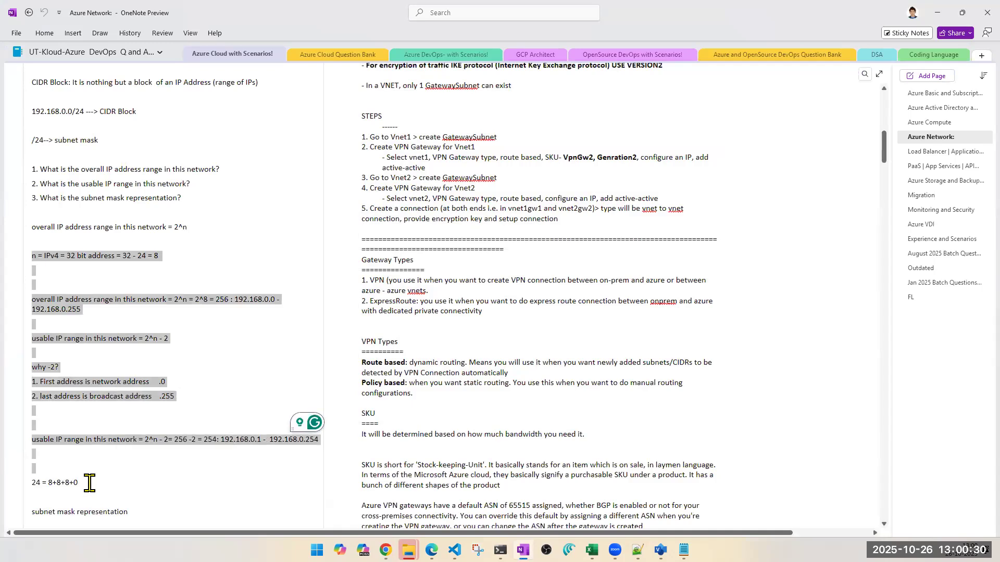
{"action": "left_click", "coordinate": [89, 483]}
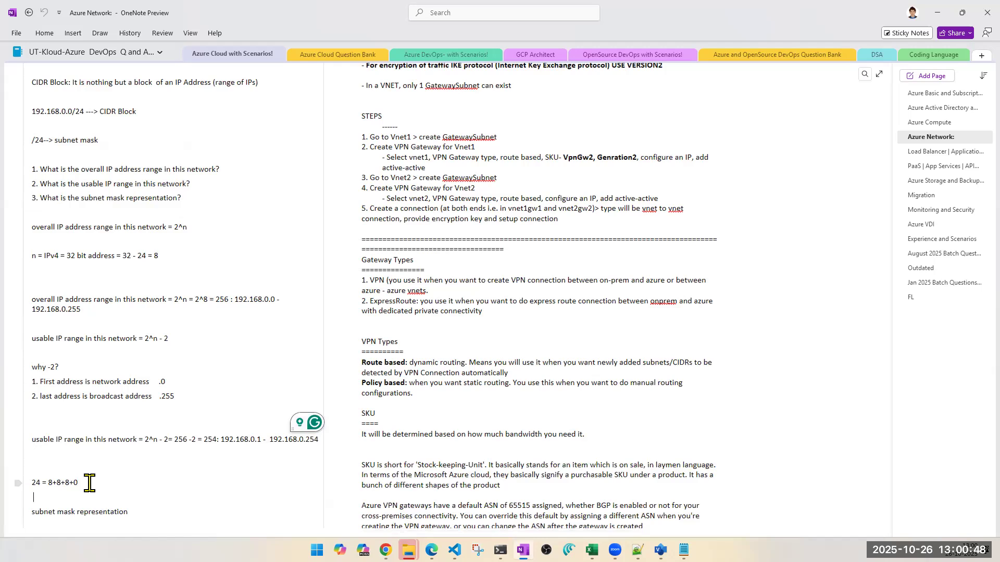
- Return to the portal and try the prefix sizes /10 and /2 for the 10.0.0.0 address space
{"action": "key", "text": "alt+Tab"}
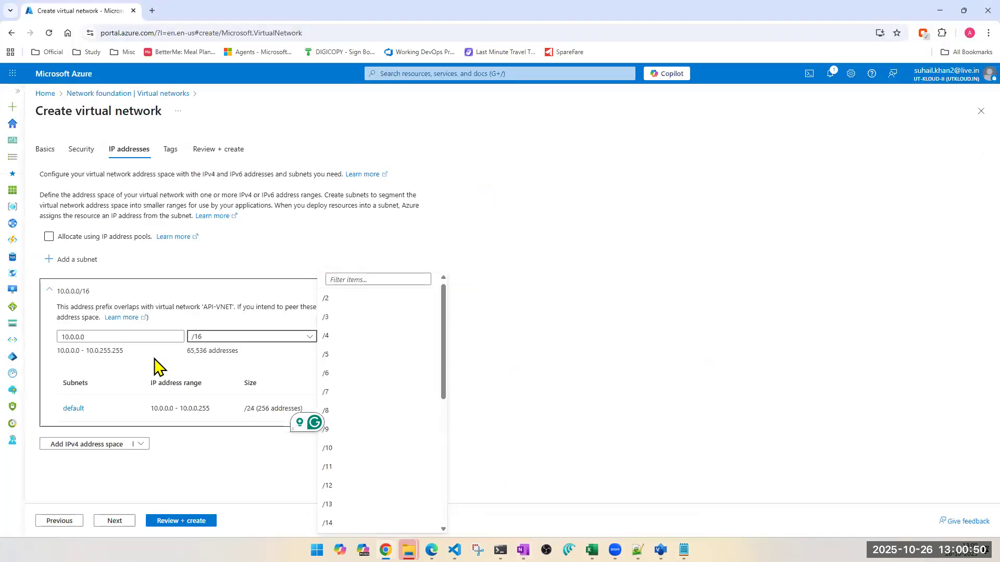
{"action": "left_click", "coordinate": [205, 341]}
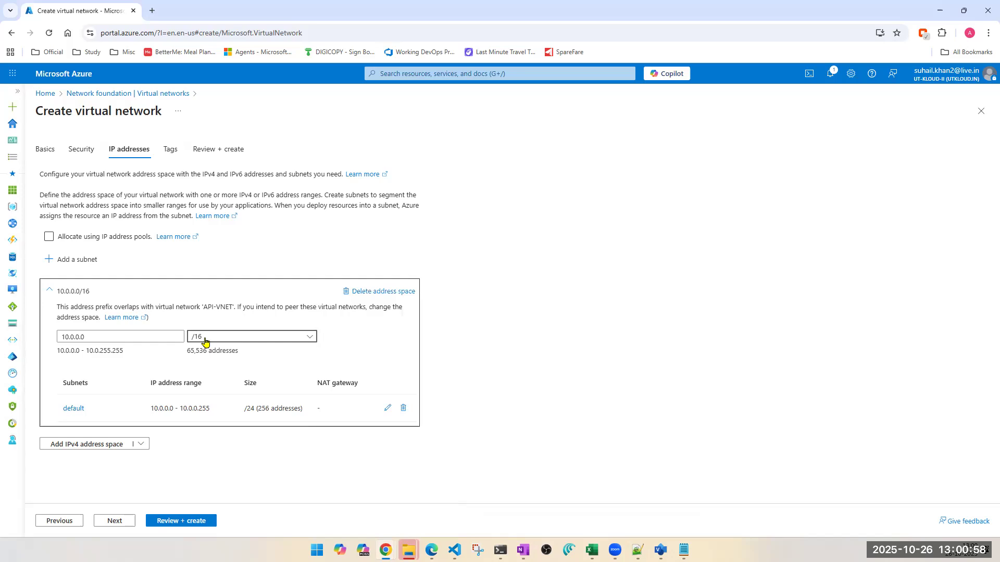
{"action": "left_click", "coordinate": [204, 342]}
{"action": "left_click", "coordinate": [346, 301]}
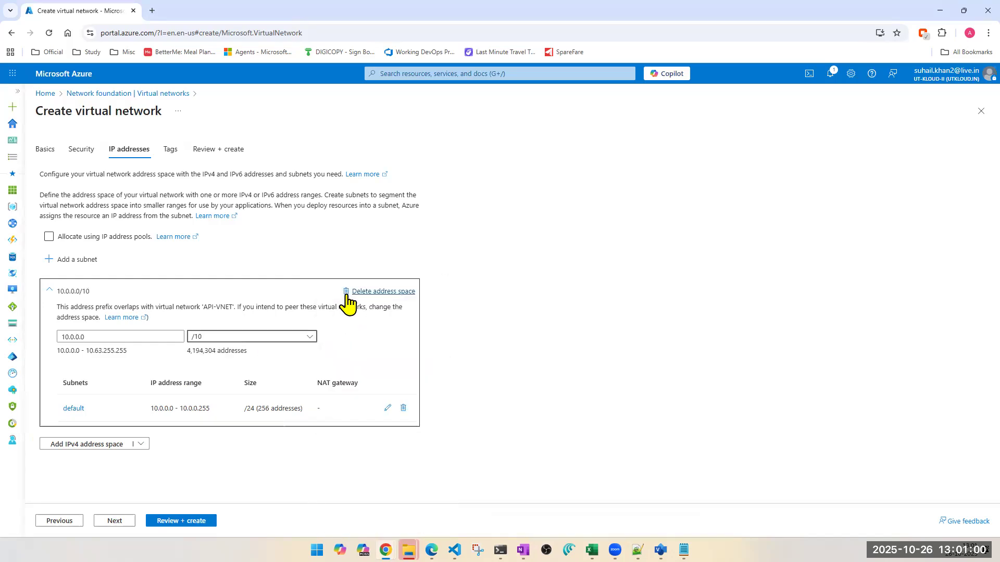
{"action": "left_click", "coordinate": [267, 337]}
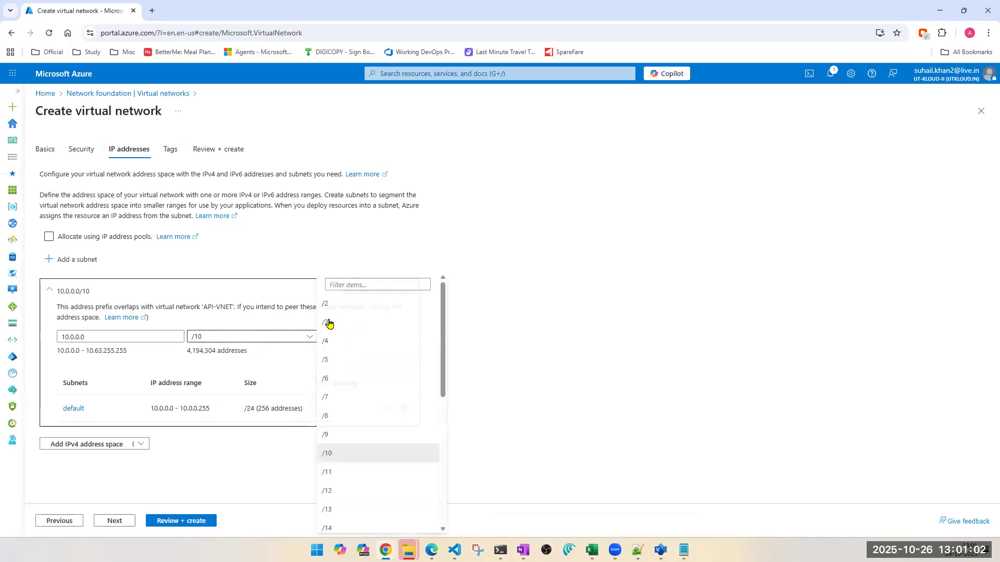
{"action": "left_click", "coordinate": [334, 303]}
- Try the prefix sizes /4 and /7 for the 10.0.0.0 address space, and set it back to /16
{"action": "left_click", "coordinate": [250, 339]}
{"action": "left_click", "coordinate": [328, 341]}
{"action": "left_click", "coordinate": [268, 338]}
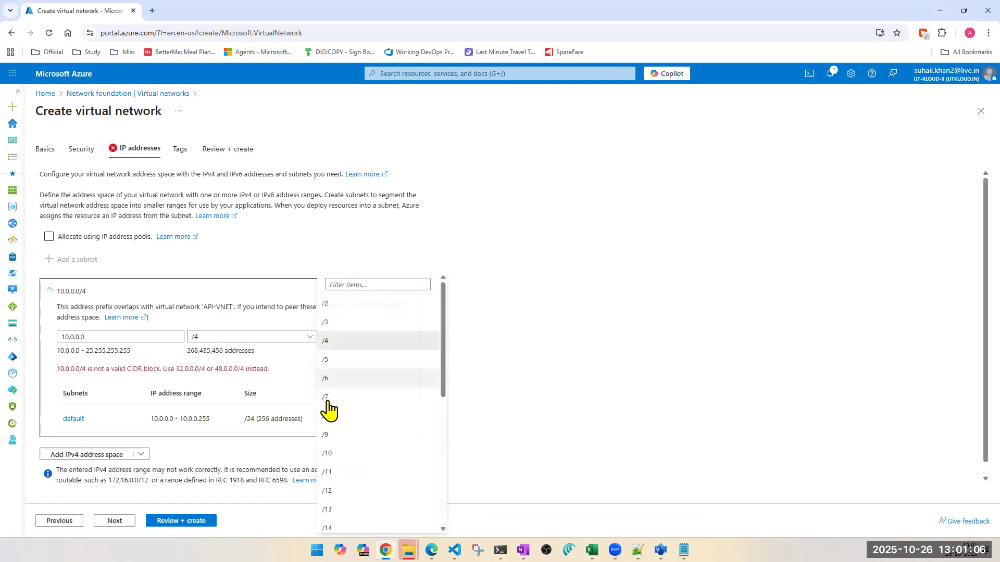
{"action": "left_click", "coordinate": [326, 398]}
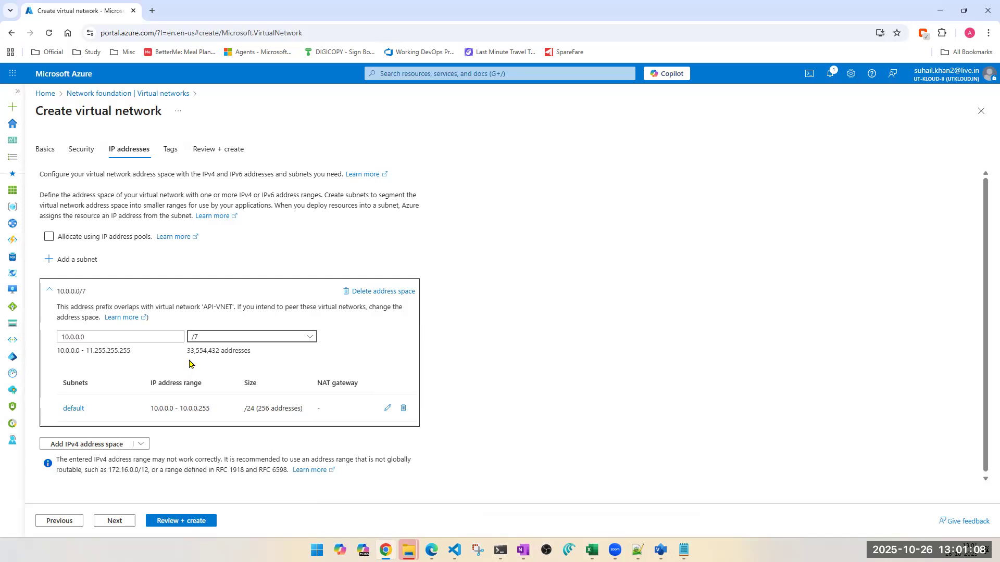
{"action": "left_click", "coordinate": [230, 341]}
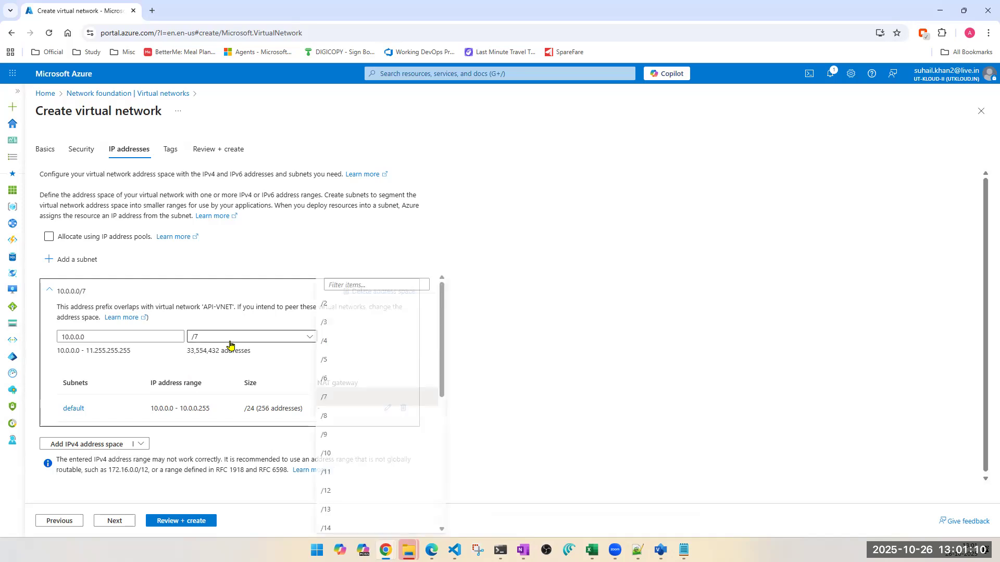
{"action": "scroll", "coordinate": [347, 453], "scroll_direction": "down", "scroll_amount": 3}
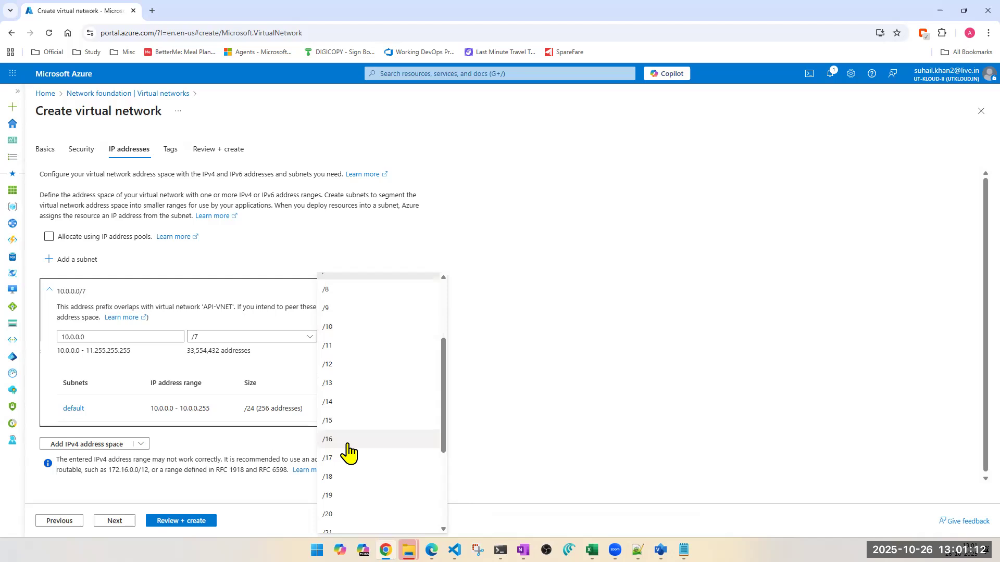
{"action": "left_click", "coordinate": [347, 445]}
- Reduce the 10.0.0.0 address space stepwise by choosing the prefix sizes /19, /22 and /26
{"action": "left_click", "coordinate": [218, 342]}
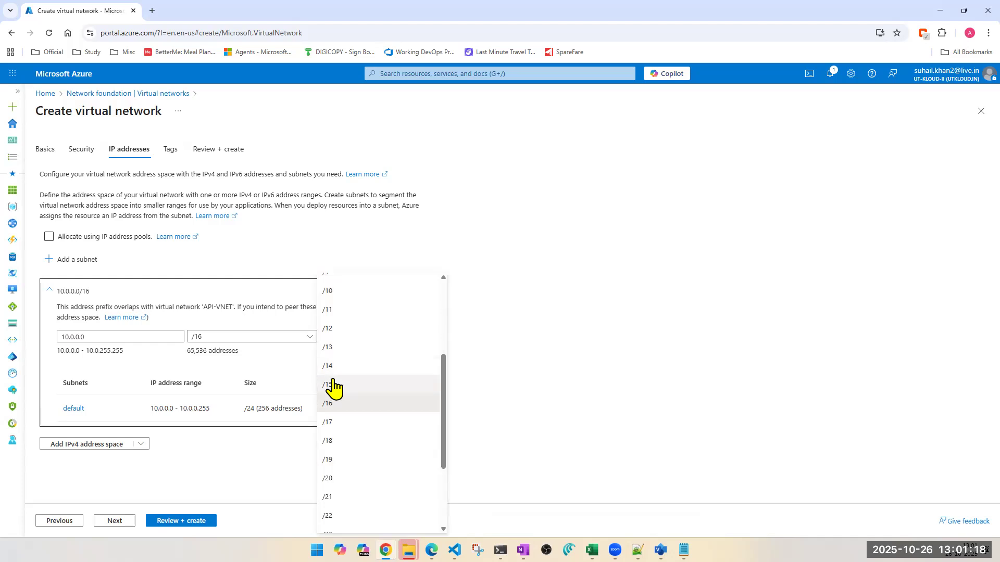
{"action": "left_click", "coordinate": [328, 461]}
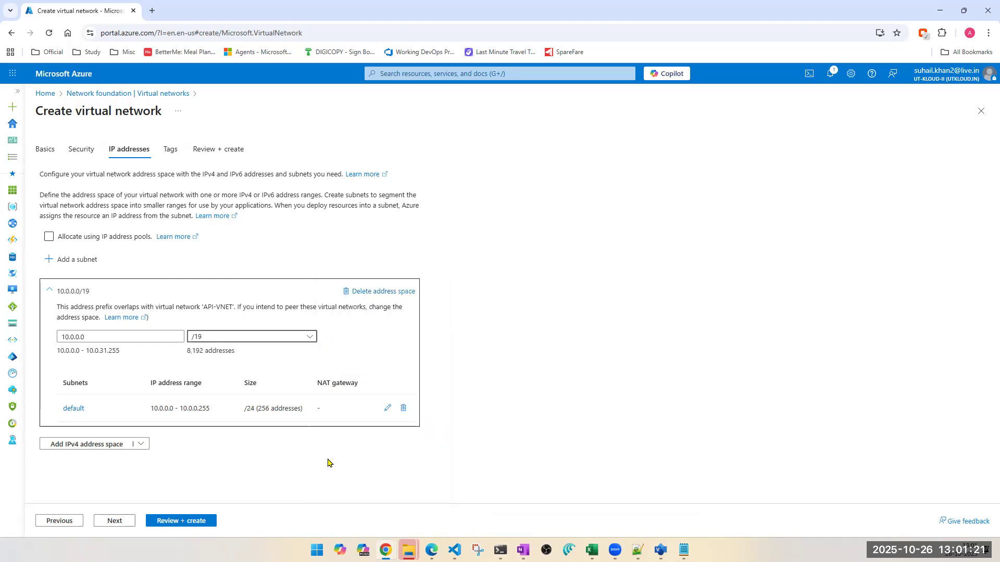
{"action": "left_click", "coordinate": [223, 341]}
{"action": "left_click", "coordinate": [344, 461]}
{"action": "left_click", "coordinate": [244, 340]}
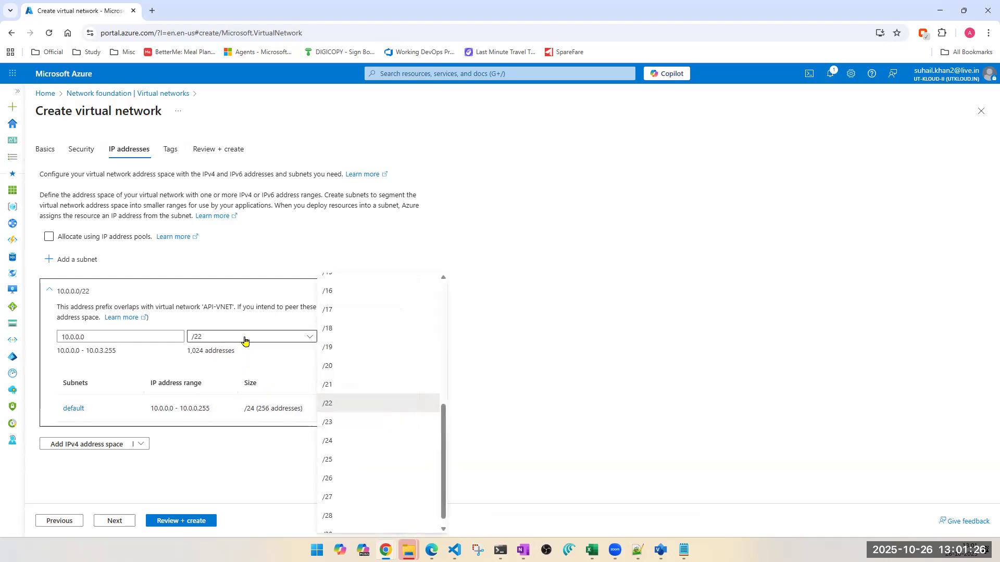
{"action": "left_click", "coordinate": [331, 482]}
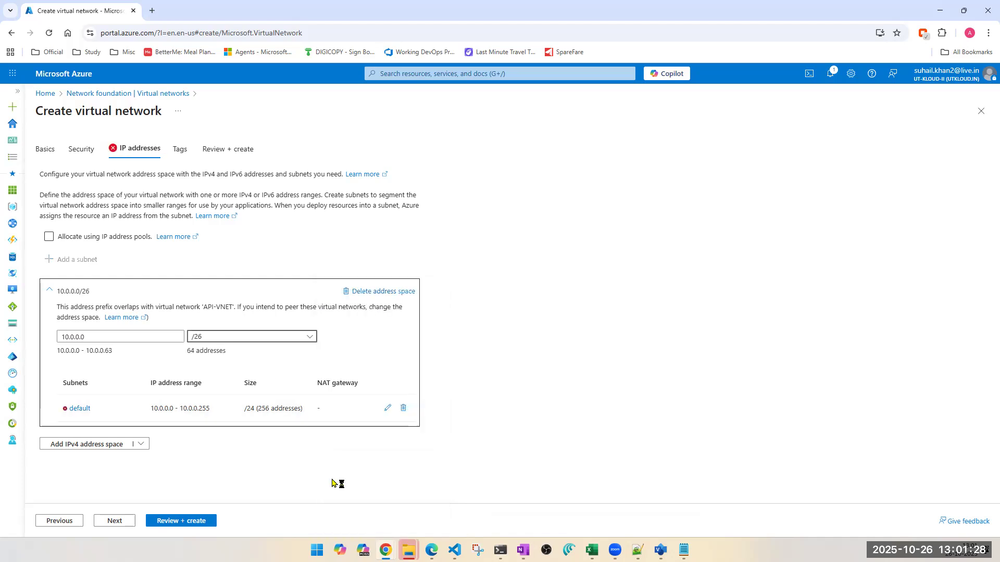
- Enlarge the 10.0.0.0 address space stepwise by choosing the prefix sizes /25, /24 and /22
{"action": "left_click", "coordinate": [228, 342]}
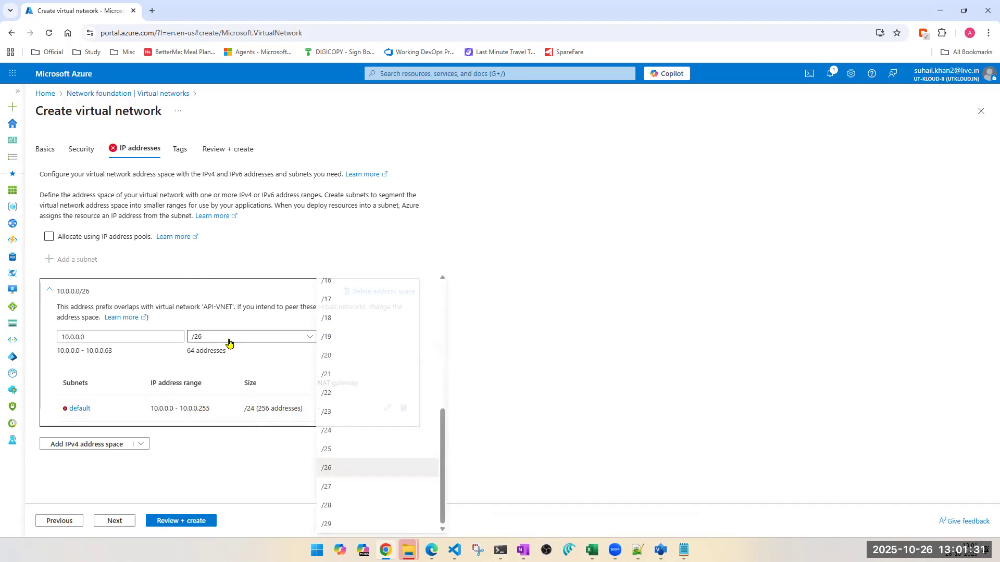
{"action": "left_click", "coordinate": [329, 450]}
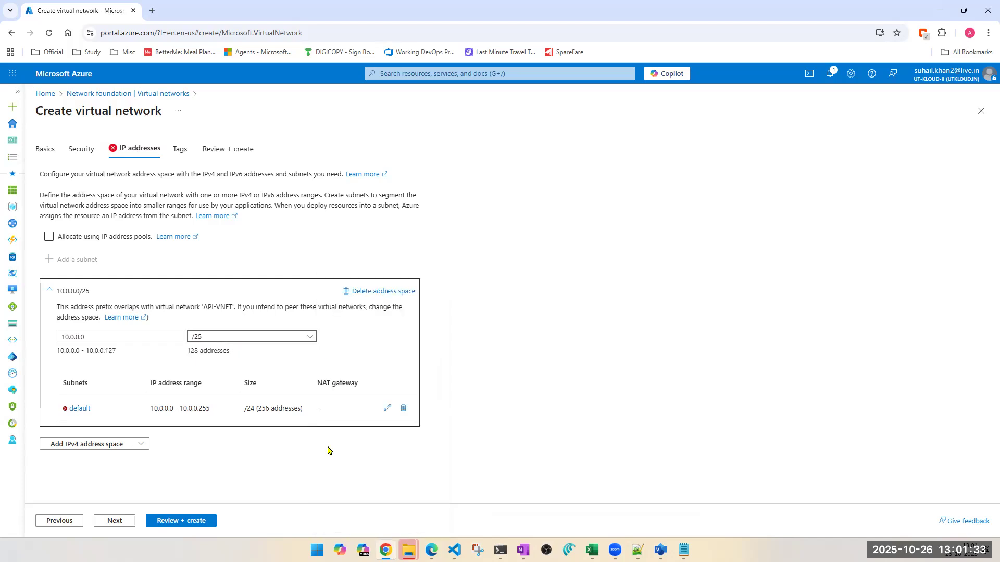
{"action": "left_click", "coordinate": [199, 344]}
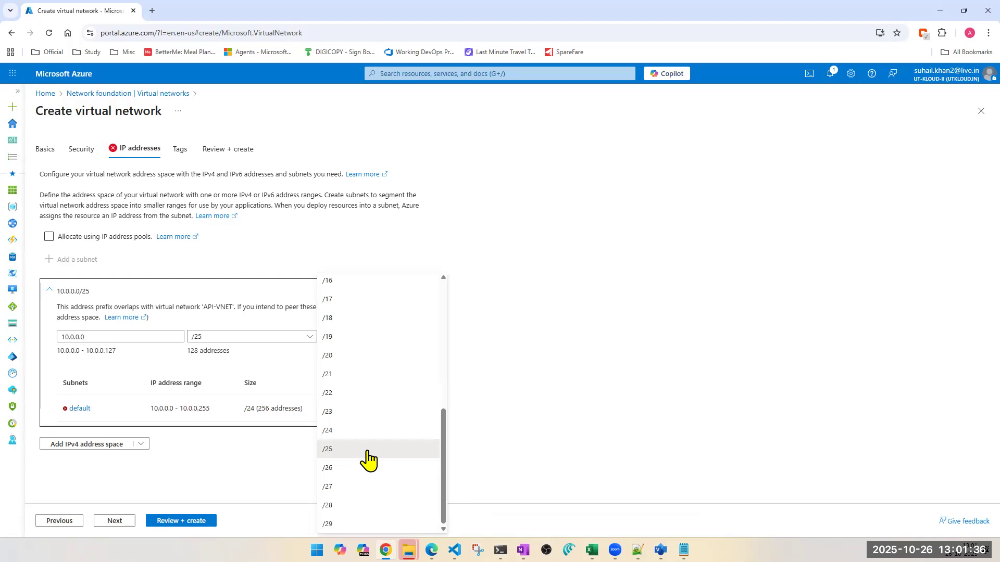
{"action": "left_click", "coordinate": [331, 431]}
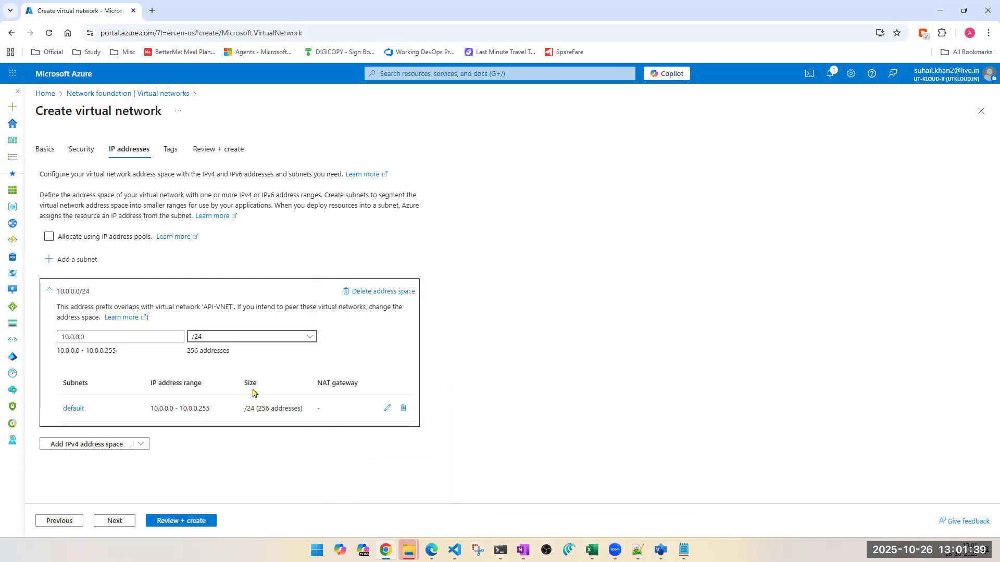
{"action": "left_click", "coordinate": [234, 338]}
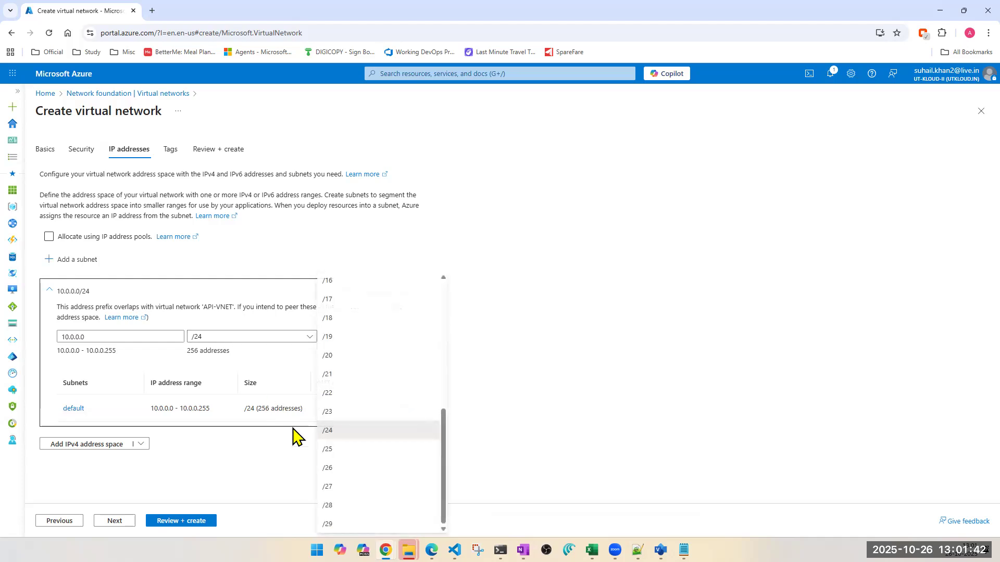
{"action": "left_click", "coordinate": [329, 394]}
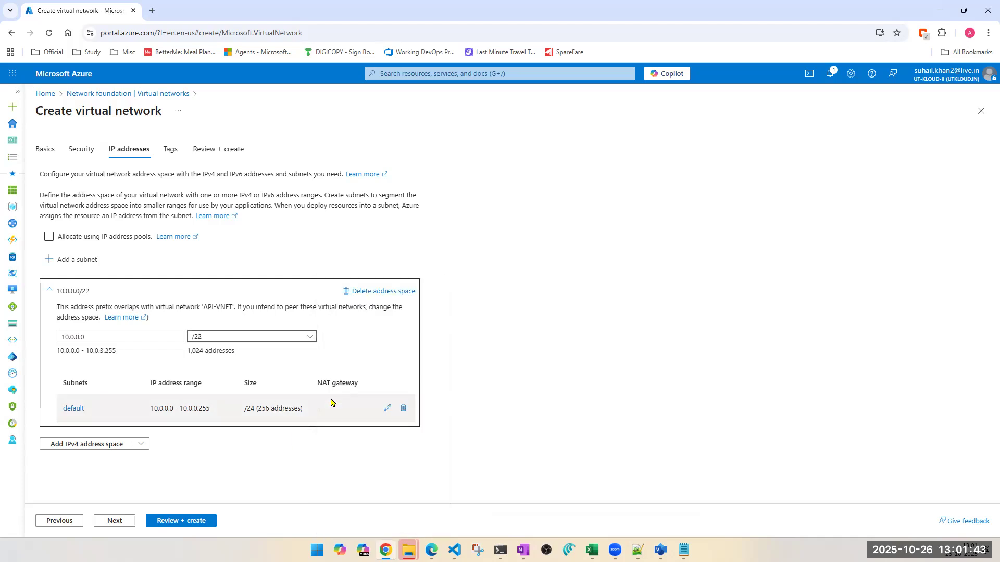
- Change the prefix size of the 10.0.0.0 address space to /23, /24 and finally /25
{"action": "left_click", "coordinate": [239, 339]}
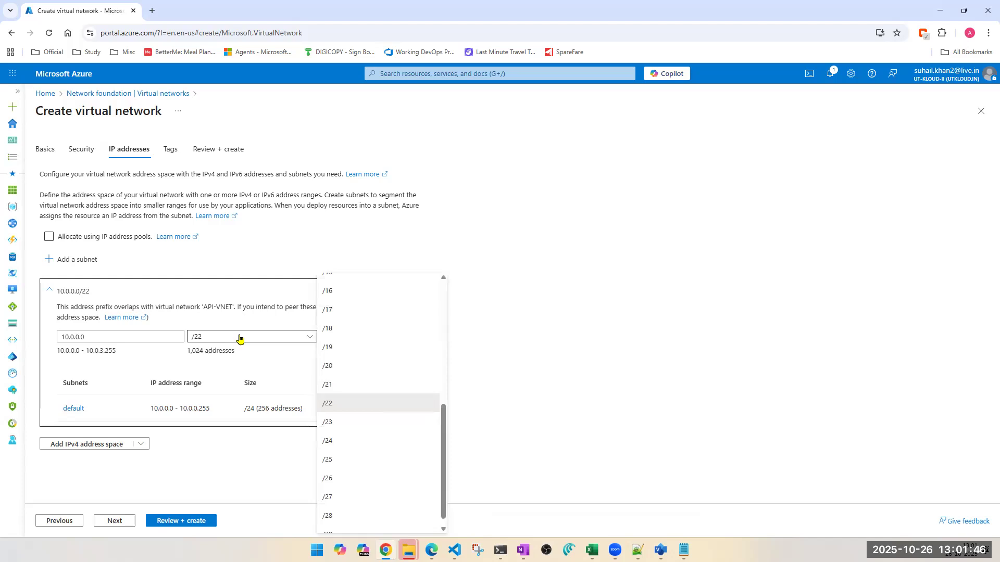
{"action": "left_click", "coordinate": [334, 423]}
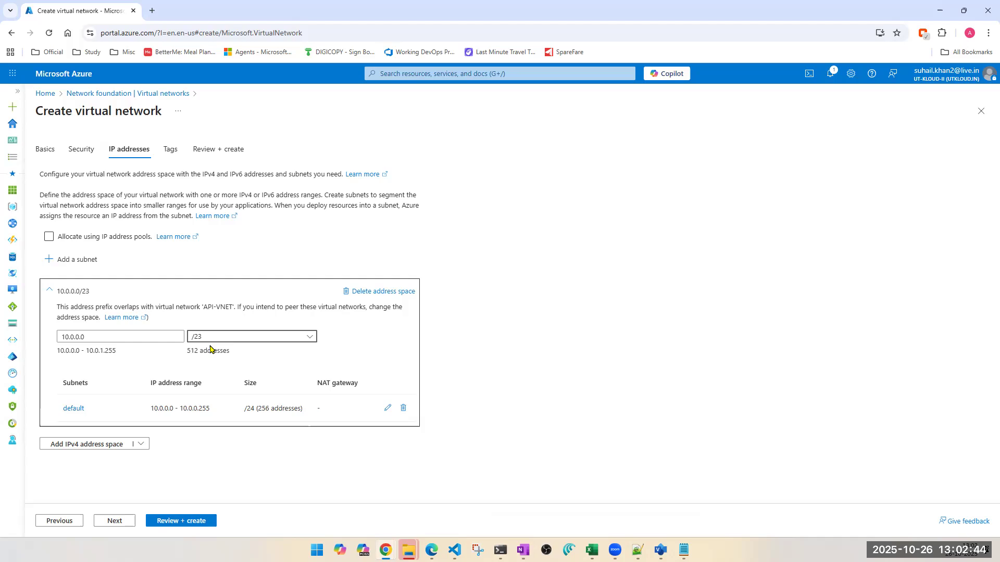
{"action": "left_click", "coordinate": [238, 339]}
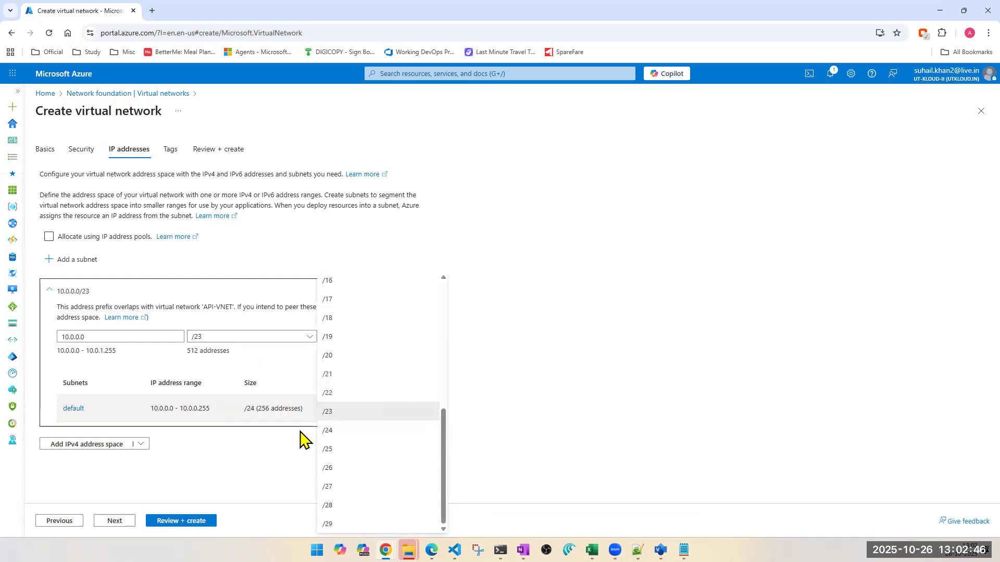
{"action": "left_click", "coordinate": [338, 432]}
{"action": "left_click", "coordinate": [213, 341]}
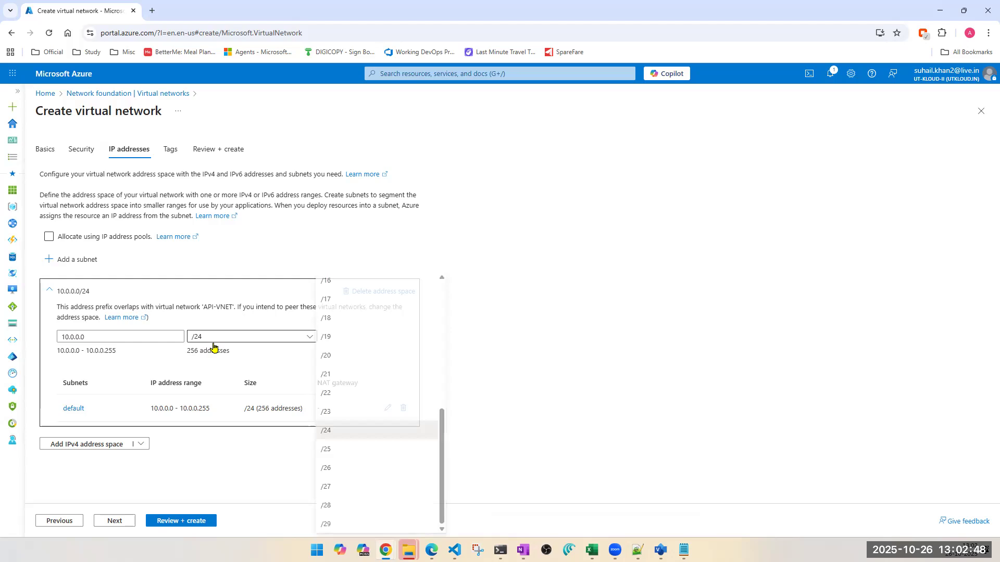
{"action": "left_click", "coordinate": [327, 451]}
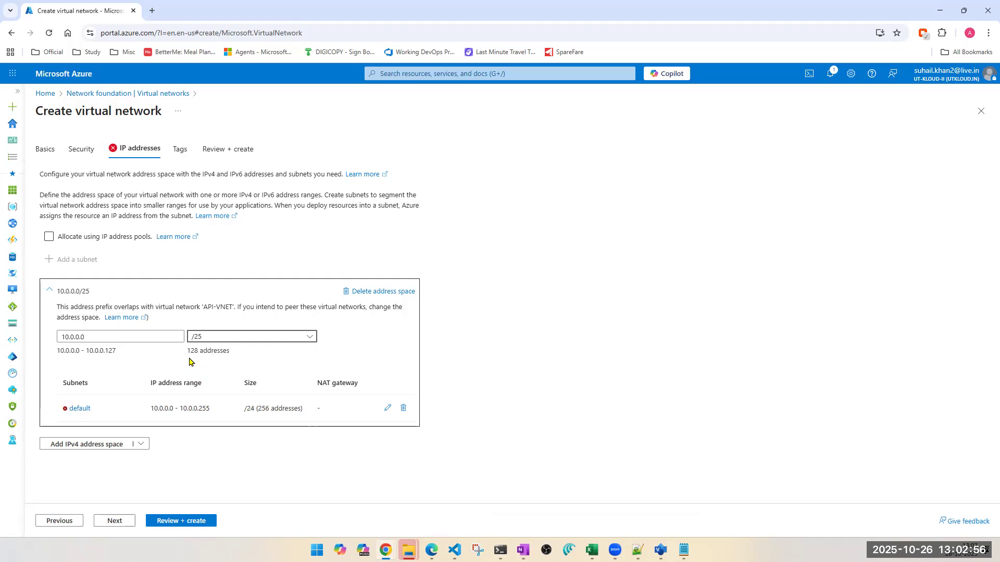
- Enlarge the 10.0.0.0 address space stepwise by choosing the prefix sizes /24, /23 and /22
{"action": "left_click", "coordinate": [214, 342]}
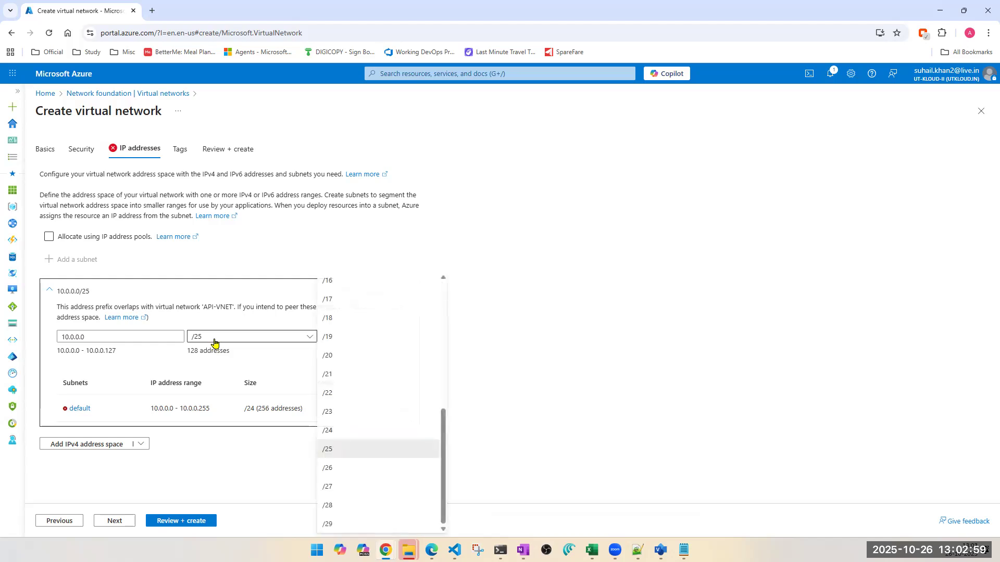
{"action": "left_click", "coordinate": [332, 432]}
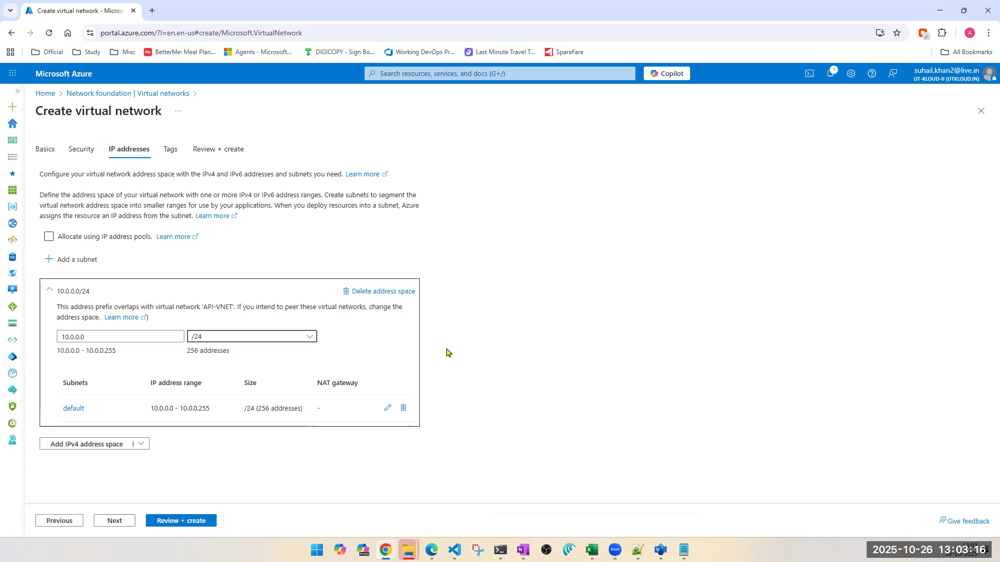
{"action": "left_click", "coordinate": [284, 338]}
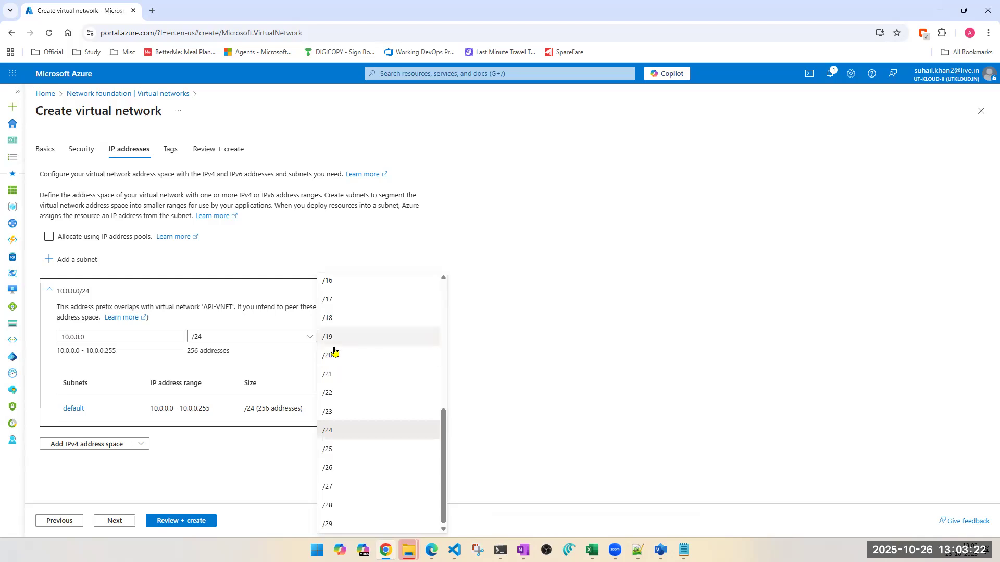
{"action": "left_click", "coordinate": [335, 411]}
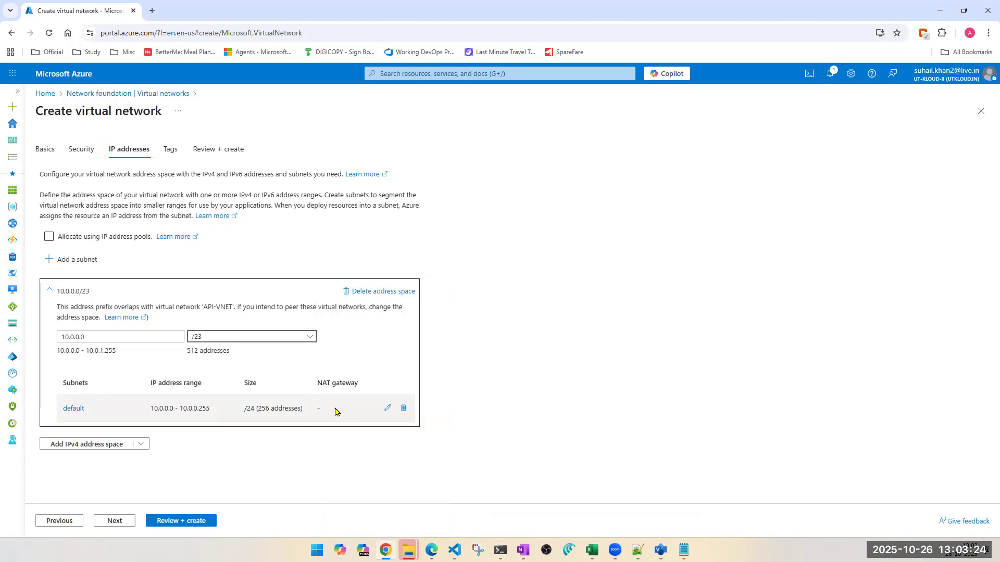
{"action": "left_click", "coordinate": [246, 338]}
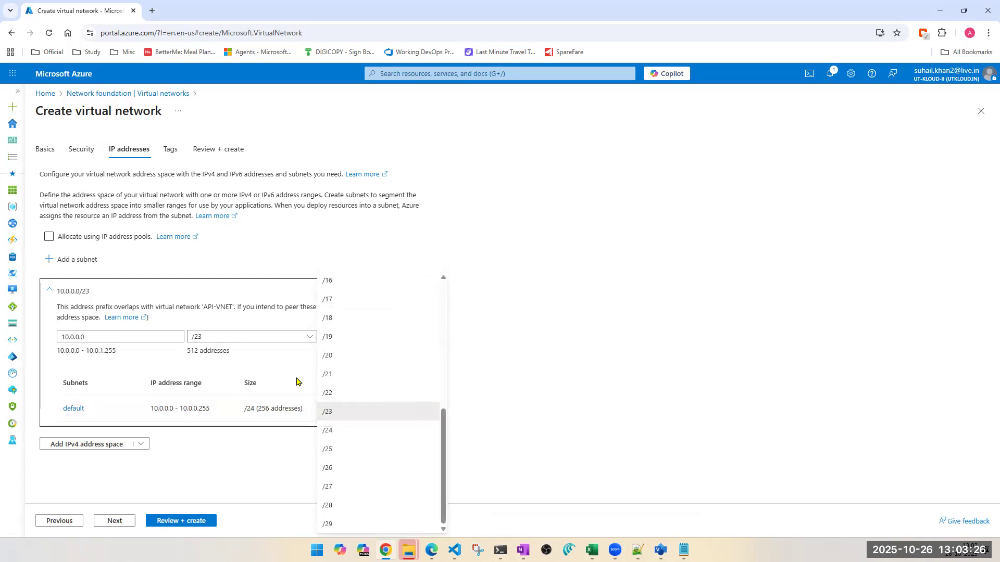
{"action": "left_click", "coordinate": [325, 392]}
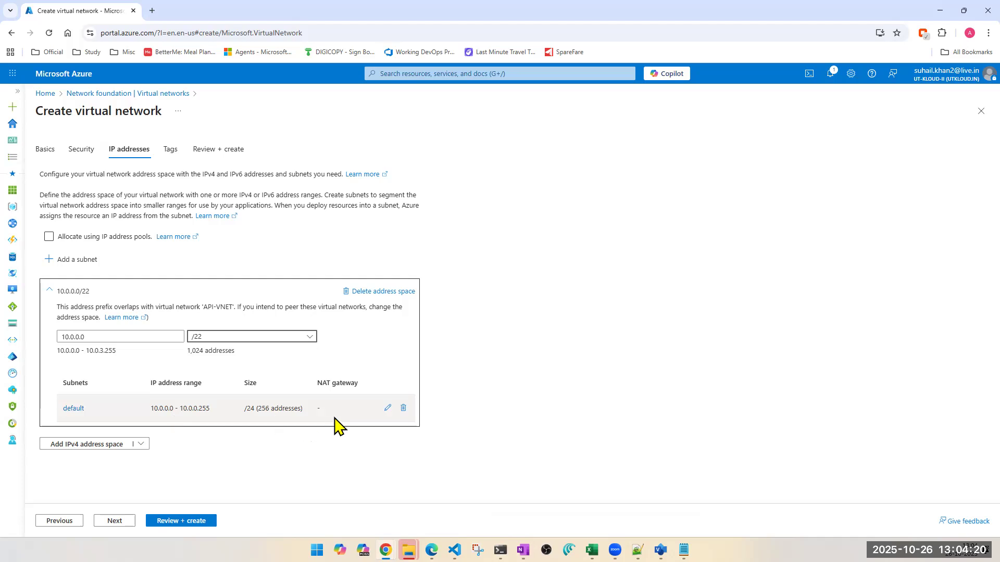
- Edit the default subnet, rename it SUBNET1 and show the sizes available for it
{"action": "left_click", "coordinate": [387, 412]}
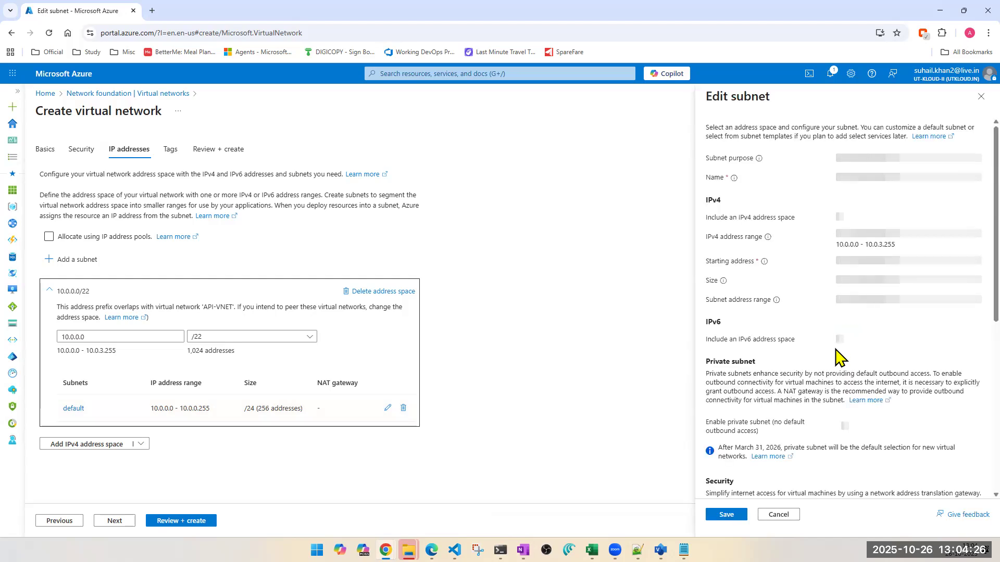
{"action": "double_click", "coordinate": [854, 178]}
{"action": "type", "text": "S"}
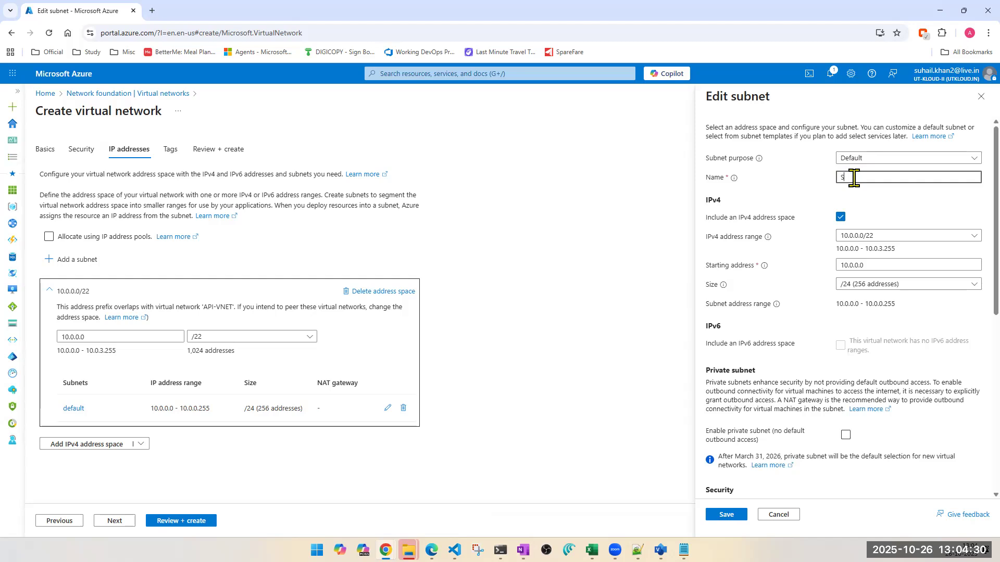
{"action": "type", "text": "UBNET1"}
{"action": "left_click", "coordinate": [855, 290]}
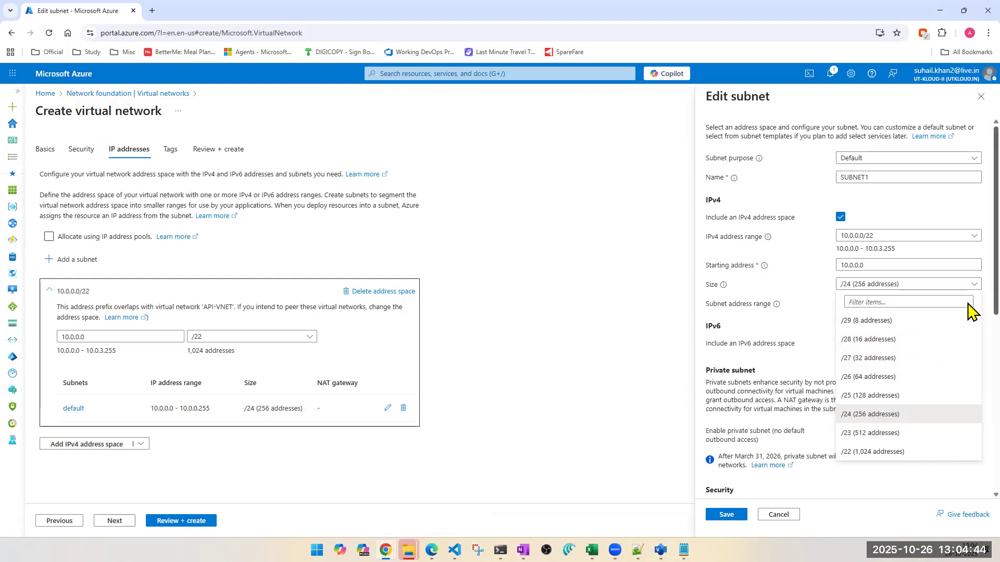
{"action": "scroll", "coordinate": [971, 315], "scroll_direction": "down", "scroll_amount": 1}
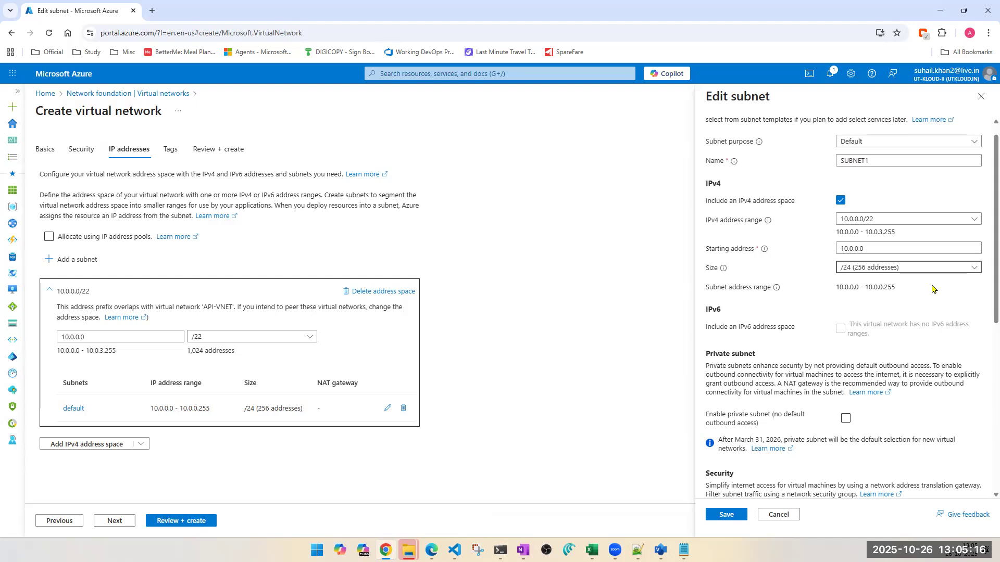
{"action": "left_click", "coordinate": [925, 268]}
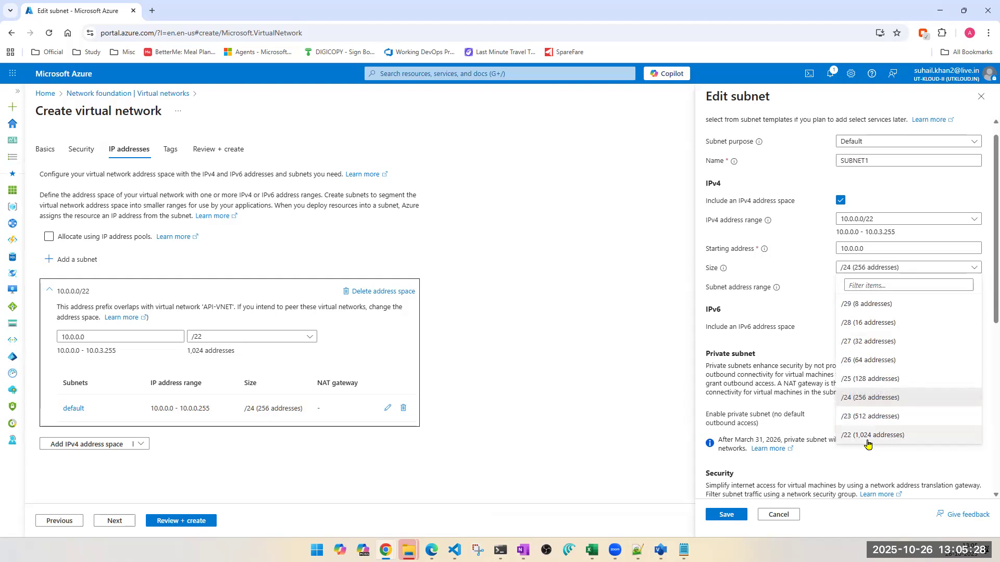
- Try the prefix size /21 for the 10.0.0.0 address space, and set it back to /22
{"action": "left_click", "coordinate": [245, 337]}
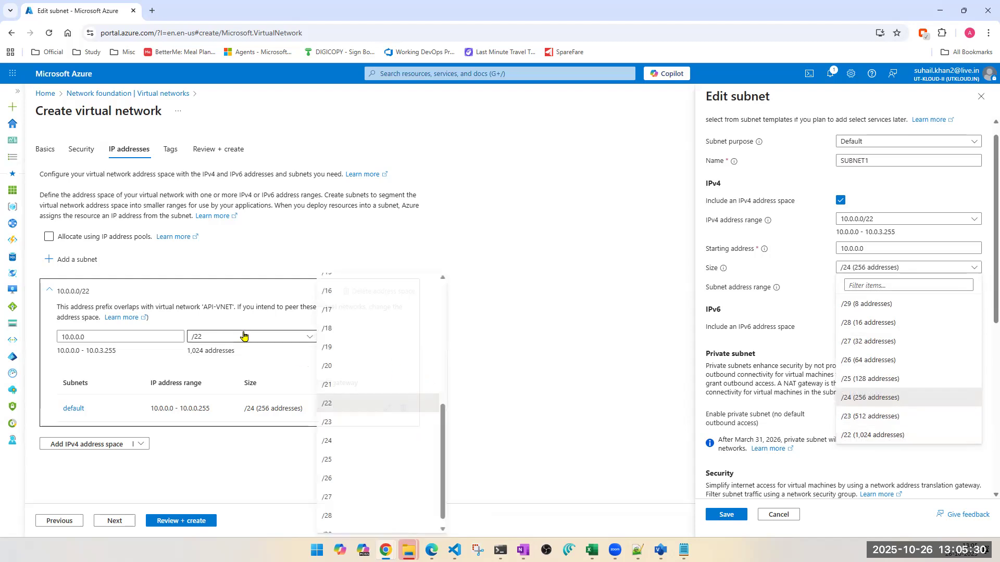
{"action": "left_click", "coordinate": [325, 385]}
{"action": "left_click", "coordinate": [219, 337]}
{"action": "left_click", "coordinate": [328, 422]}
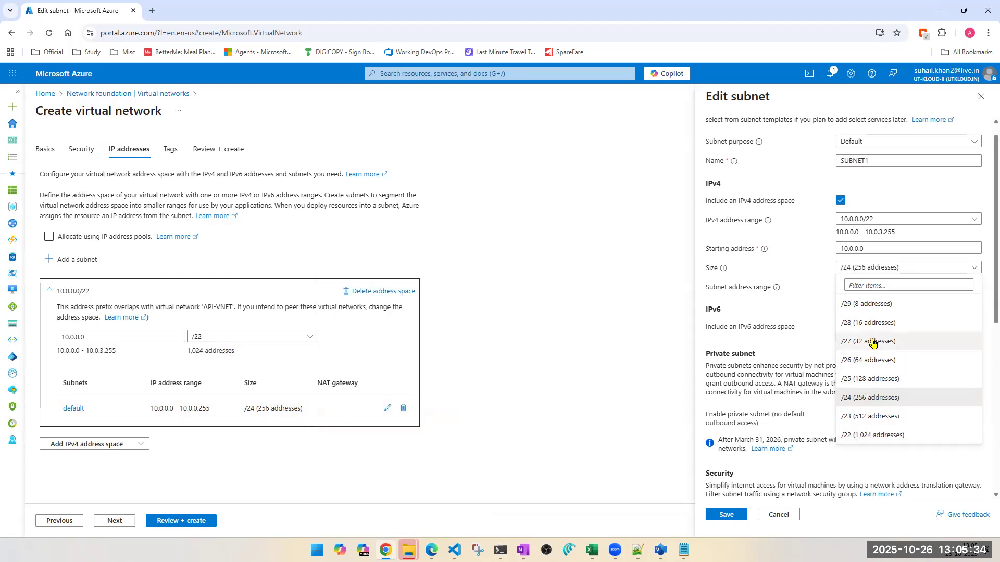
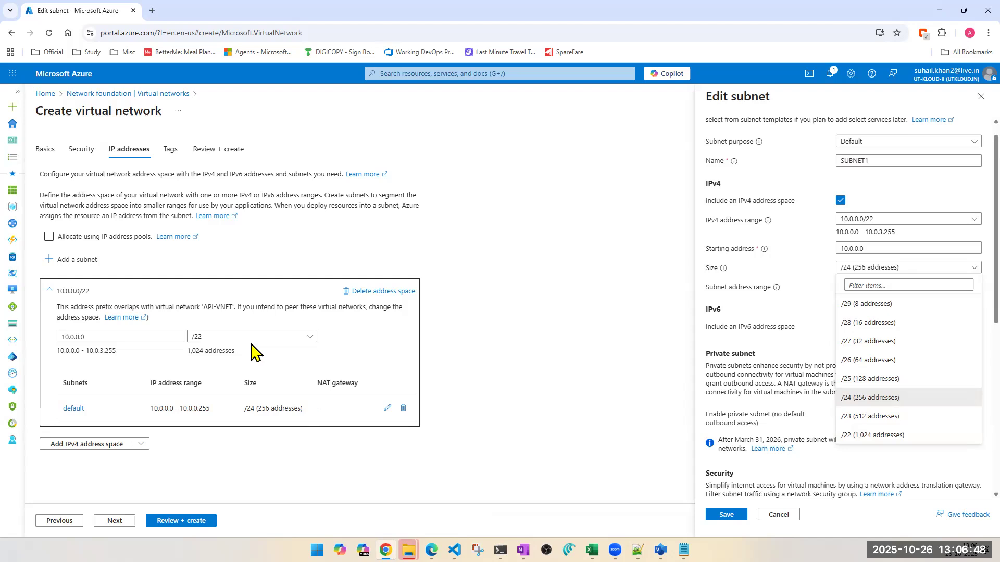
- Set the size of SUBNET1 to /25 (128 addresses)
{"action": "triple_click", "coordinate": [69, 317]}
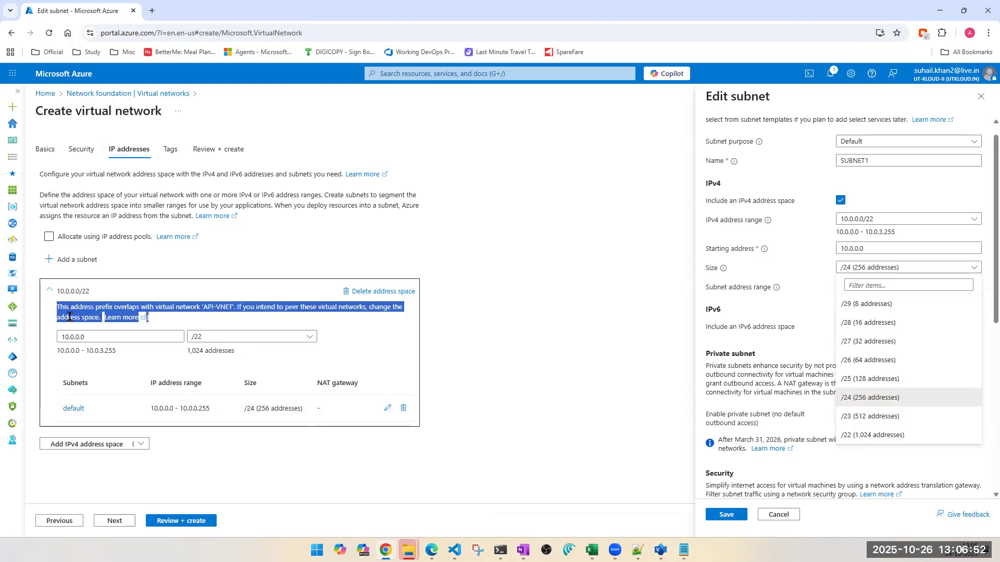
{"action": "double_click", "coordinate": [69, 317]}
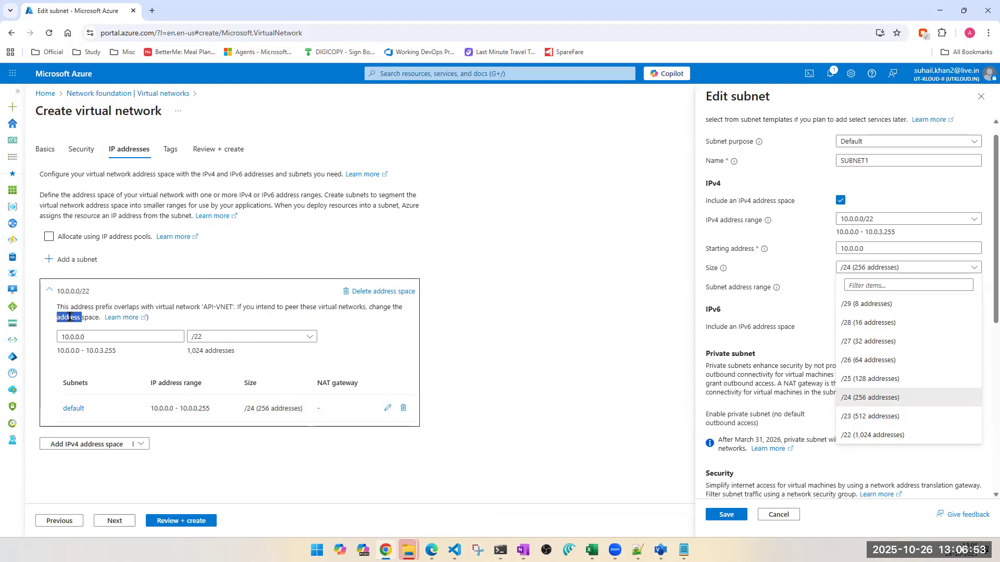
{"action": "triple_click", "coordinate": [194, 353]}
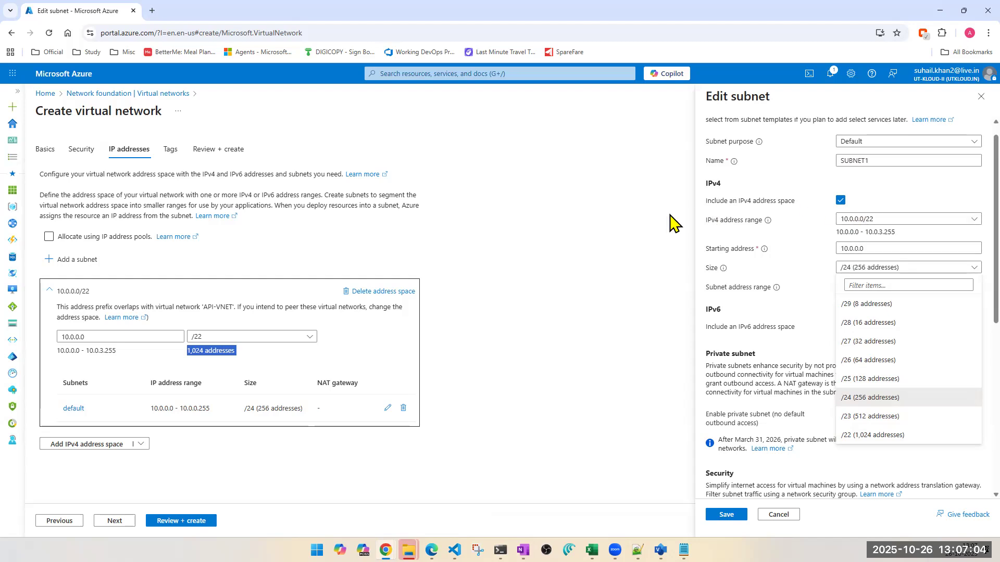
{"action": "double_click", "coordinate": [213, 355]}
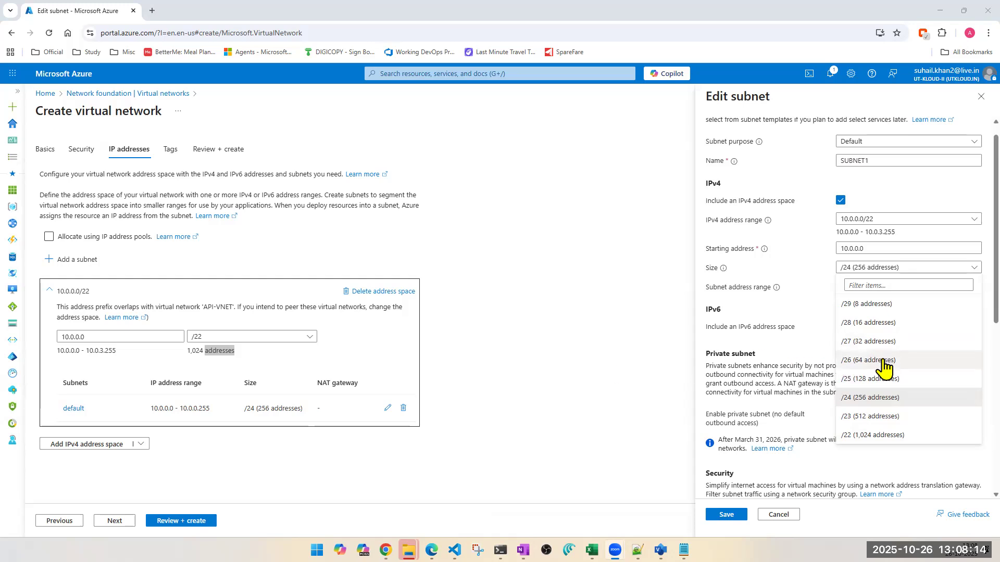
{"action": "left_click", "coordinate": [851, 383]}
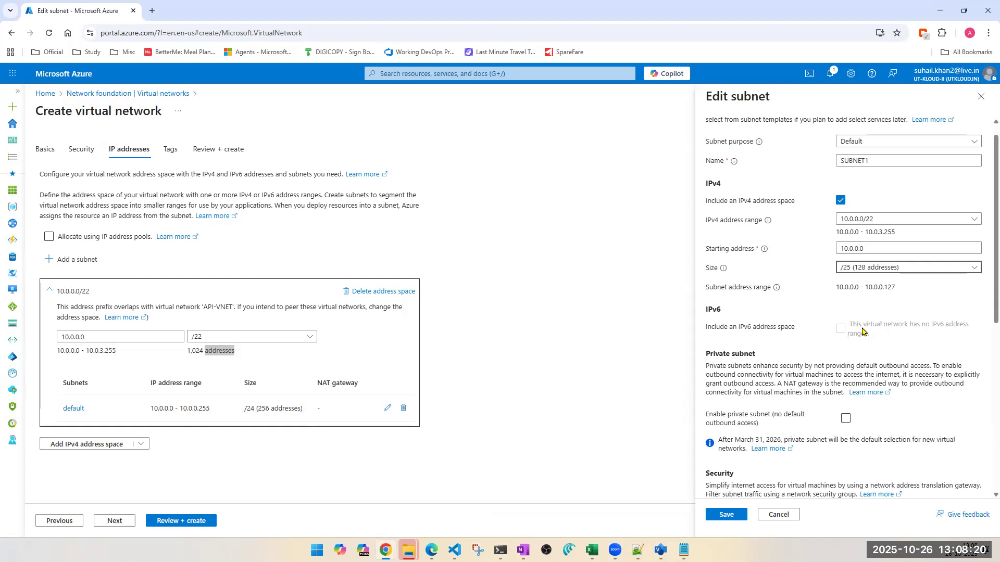
- Compare the address range of SUBNET1 with the total number of addresses in the virtual network's address space
{"action": "triple_click", "coordinate": [863, 288]}
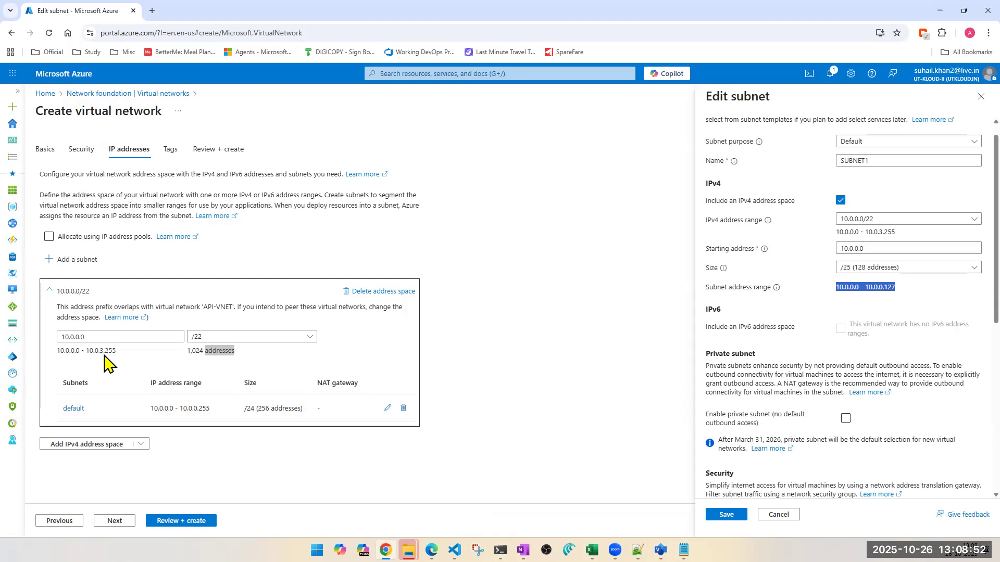
{"action": "left_click", "coordinate": [197, 358]}
{"action": "double_click", "coordinate": [195, 351]}
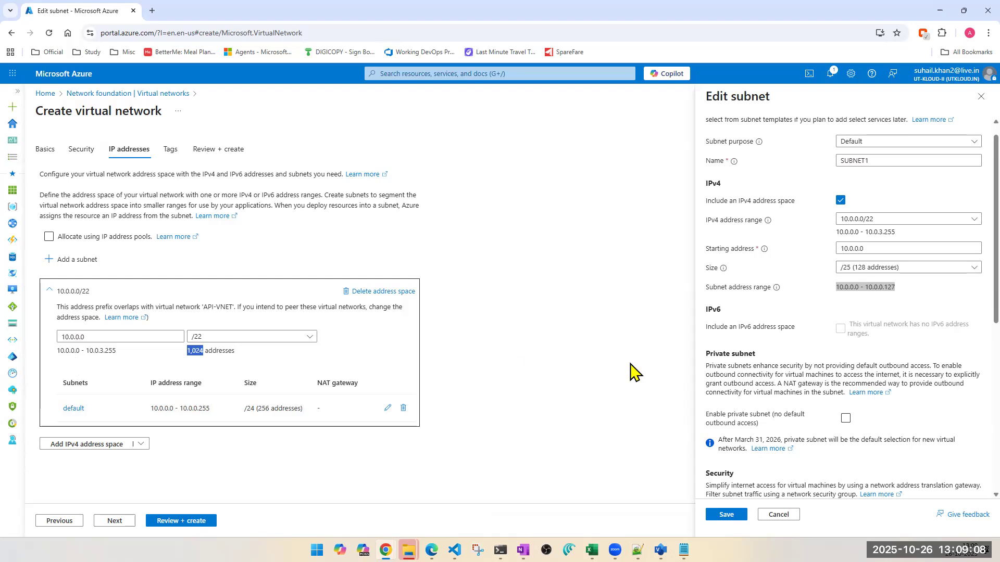
{"action": "left_click", "coordinate": [892, 287]}
{"action": "double_click", "coordinate": [890, 287]}
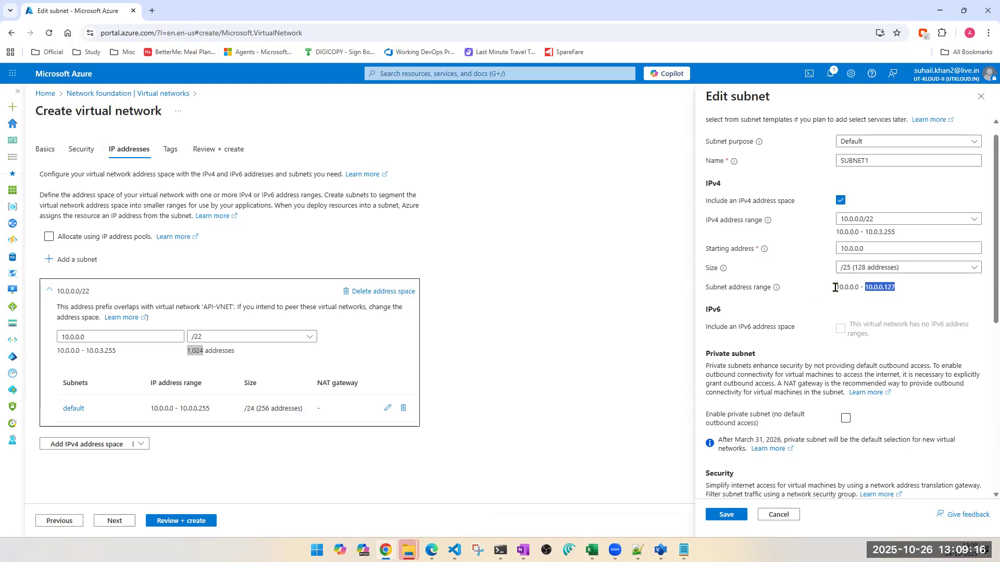
{"action": "left_click_drag", "start_coordinate": [835, 287], "coordinate": [867, 288]}
{"action": "double_click", "coordinate": [889, 286]}
- Save the SUBNET1 settings, then review and create the virtual network without adding tags
{"action": "left_click", "coordinate": [726, 514]}
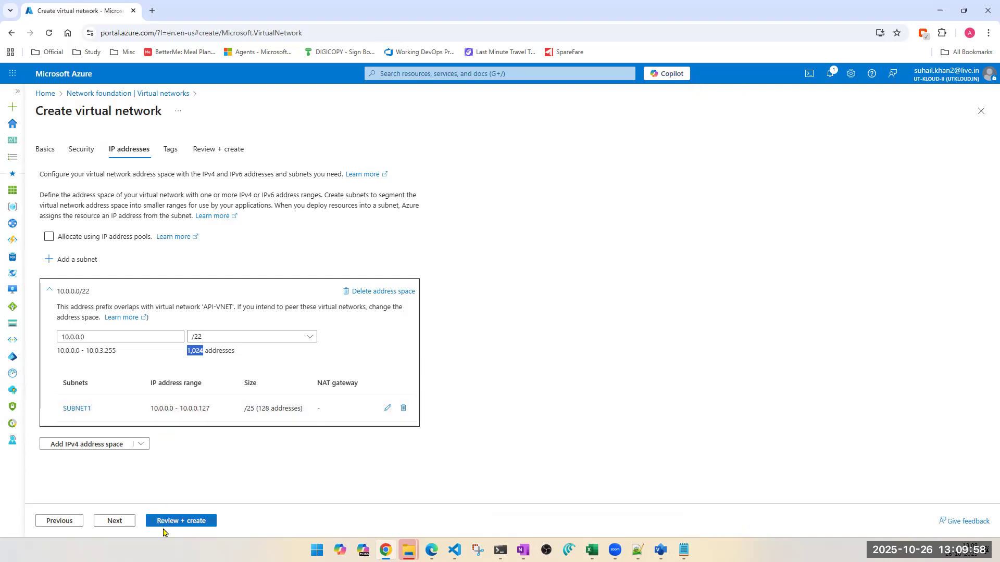
{"action": "left_click", "coordinate": [124, 523]}
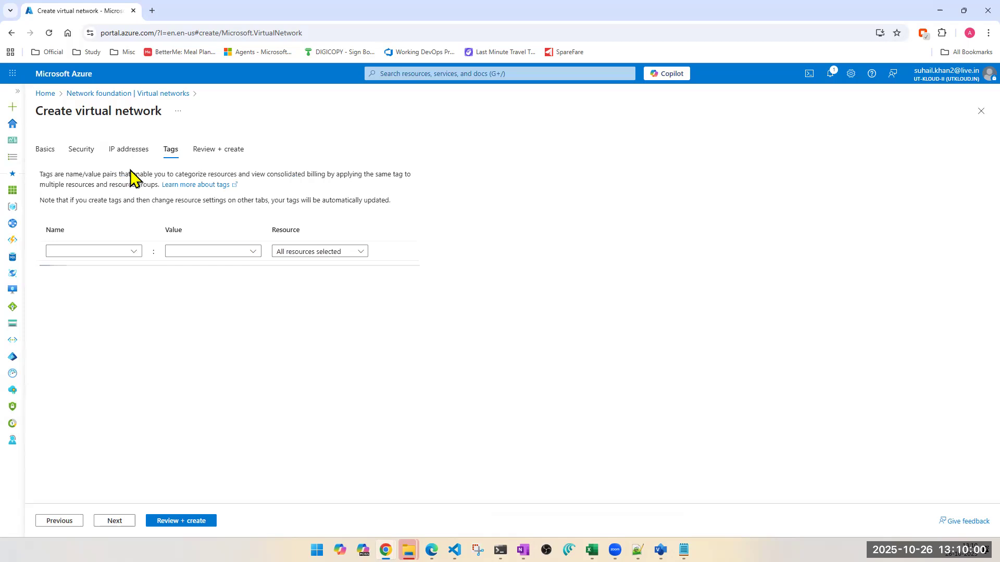
{"action": "left_click", "coordinate": [176, 522]}
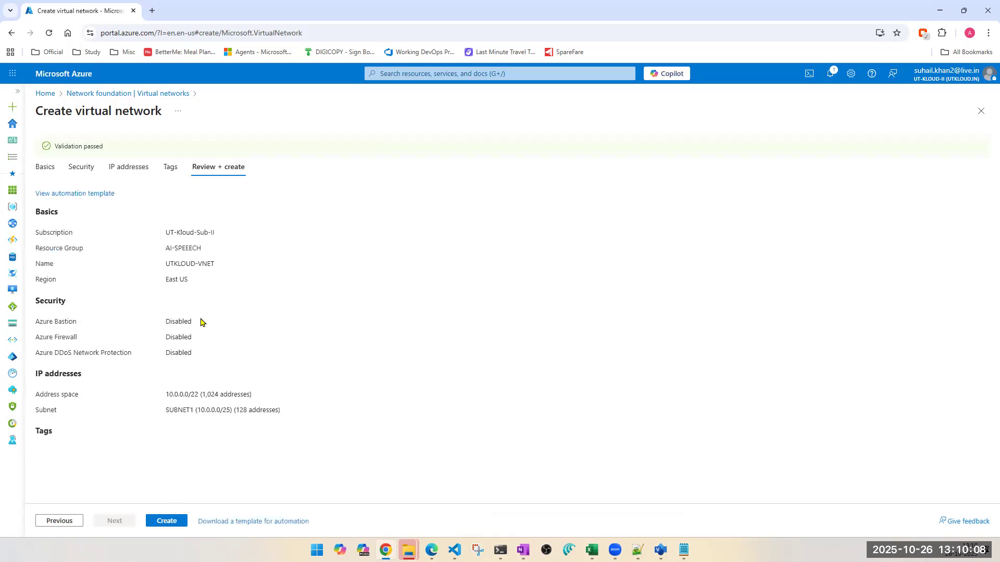
{"action": "left_click", "coordinate": [168, 522]}
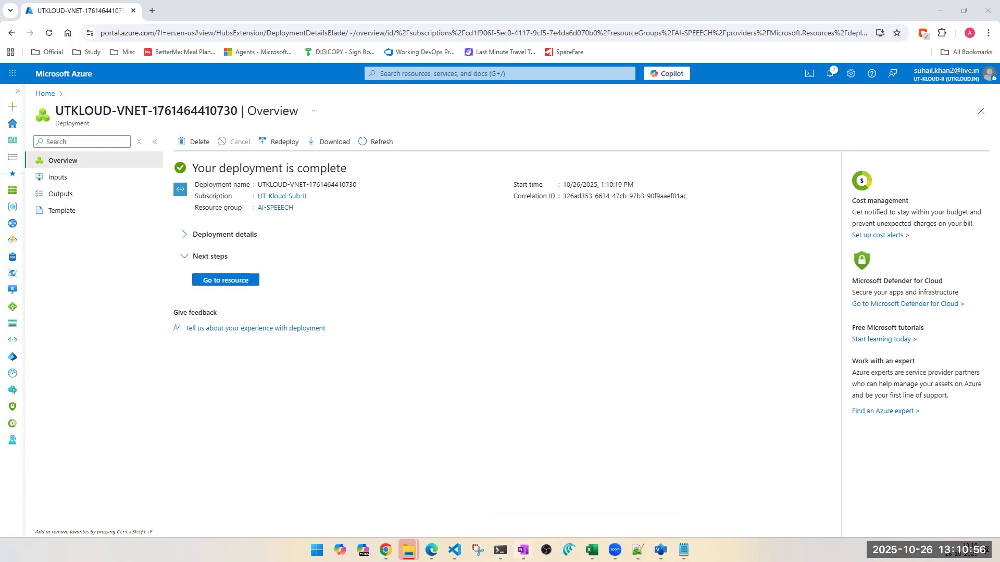
- Look at the CIDR notes in OneNote, return to the Azure portal and open the deployed UTKLOUD-VNET resource
{"action": "left_click", "coordinate": [523, 550]}
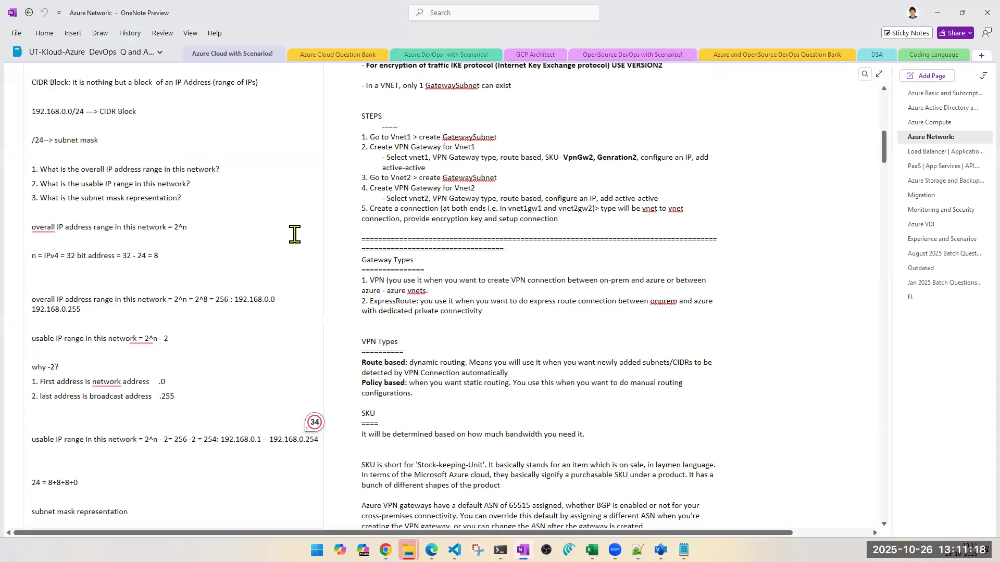
{"action": "left_click", "coordinate": [938, 13]}
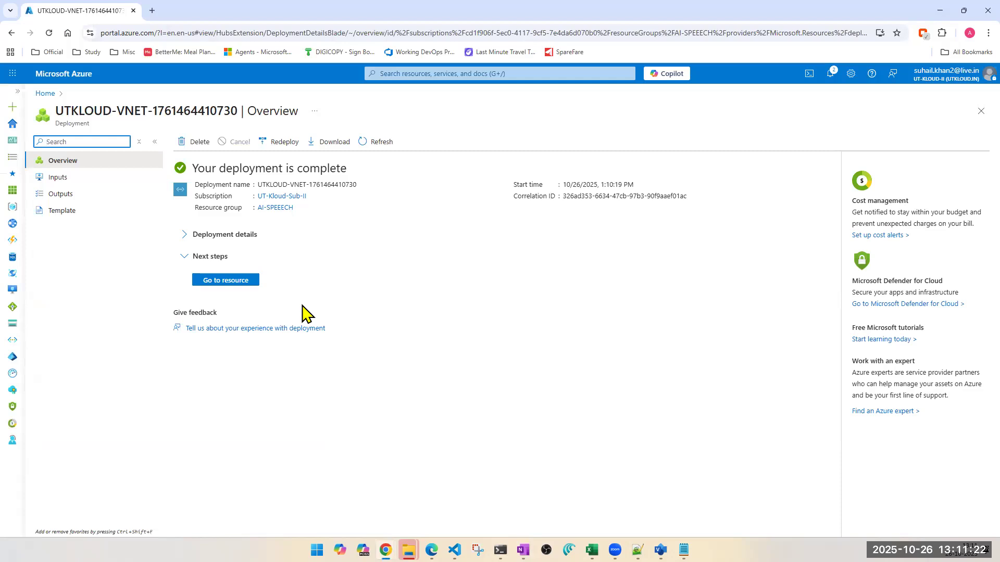
{"action": "left_click", "coordinate": [225, 281]}
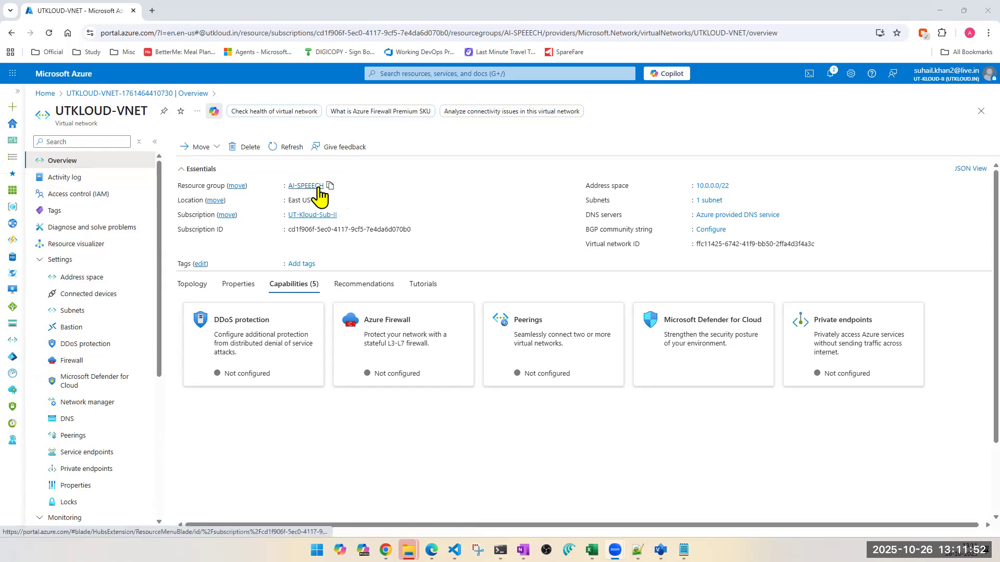
- Examine the move options and the DNS servers entry in the overview of UTKLOUD-VNET
{"action": "left_click", "coordinate": [202, 147]}
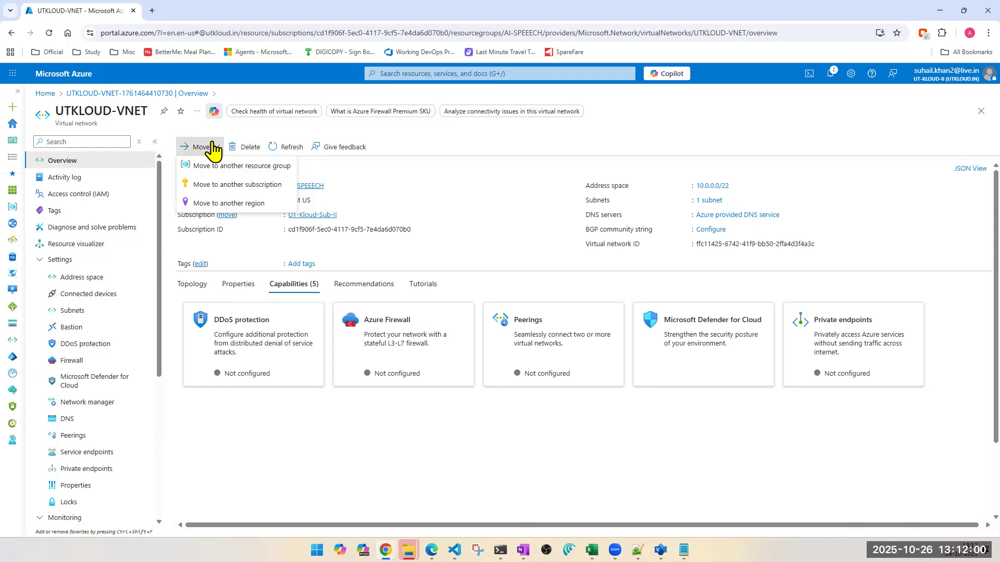
{"action": "left_click", "coordinate": [645, 488]}
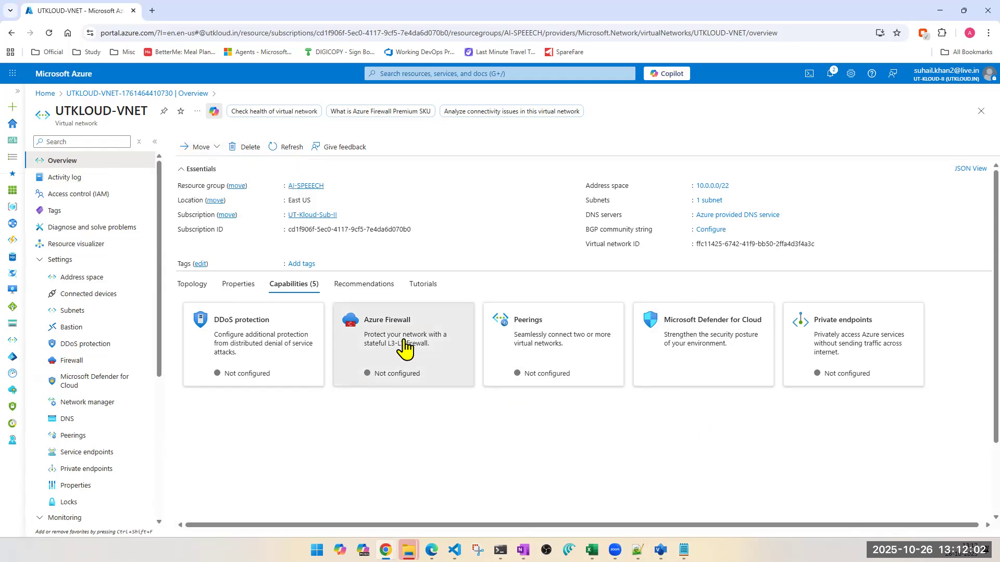
{"action": "triple_click", "coordinate": [589, 229]}
{"action": "left_click_drag", "start_coordinate": [588, 230], "coordinate": [588, 223]}
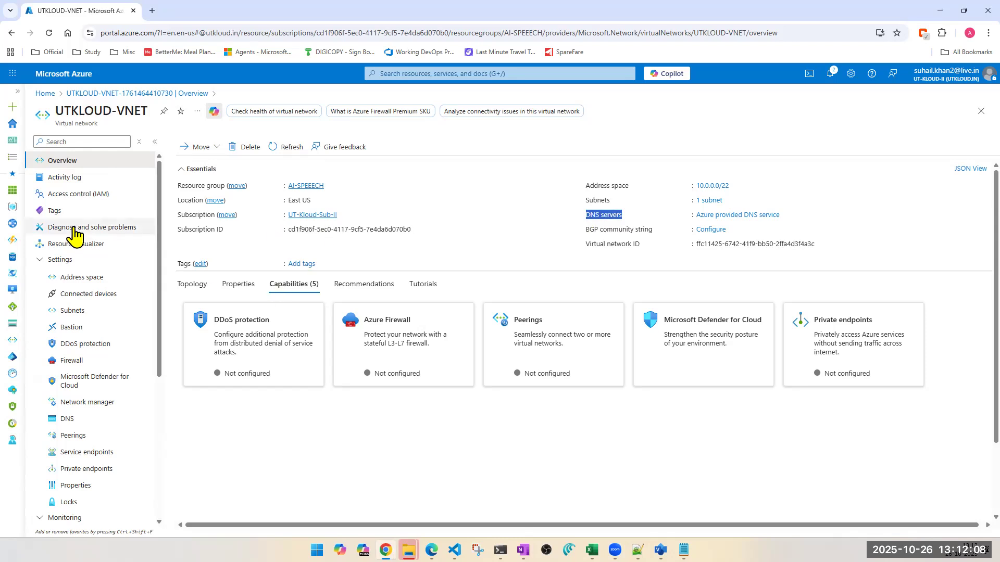
- View the activity log, access control (IAM), tags, and diagnose and solve problems pages of UTKLOUD-VNET
{"action": "left_click", "coordinate": [78, 178]}
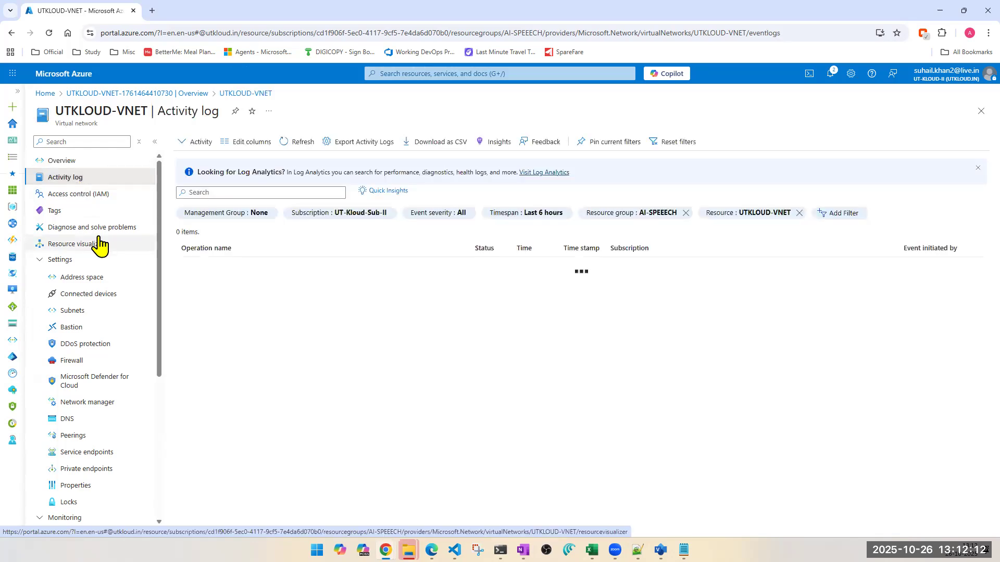
{"action": "left_click", "coordinate": [92, 196]}
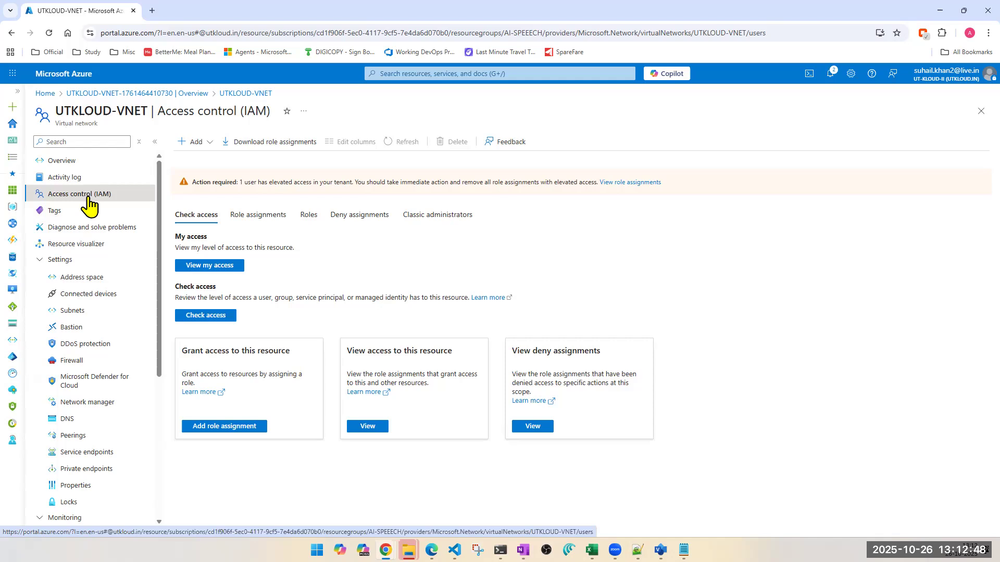
{"action": "left_click", "coordinate": [57, 211]}
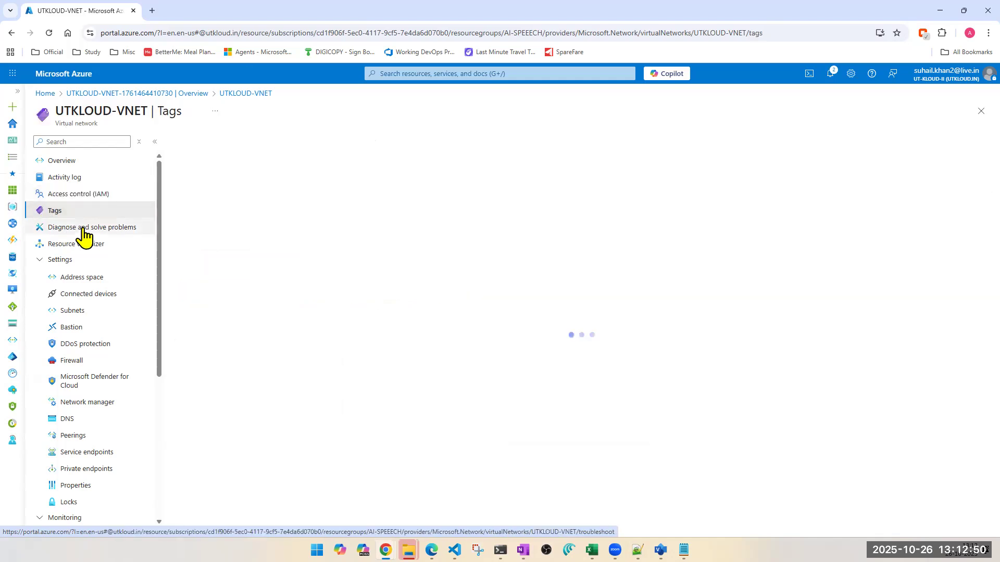
{"action": "left_click", "coordinate": [84, 229]}
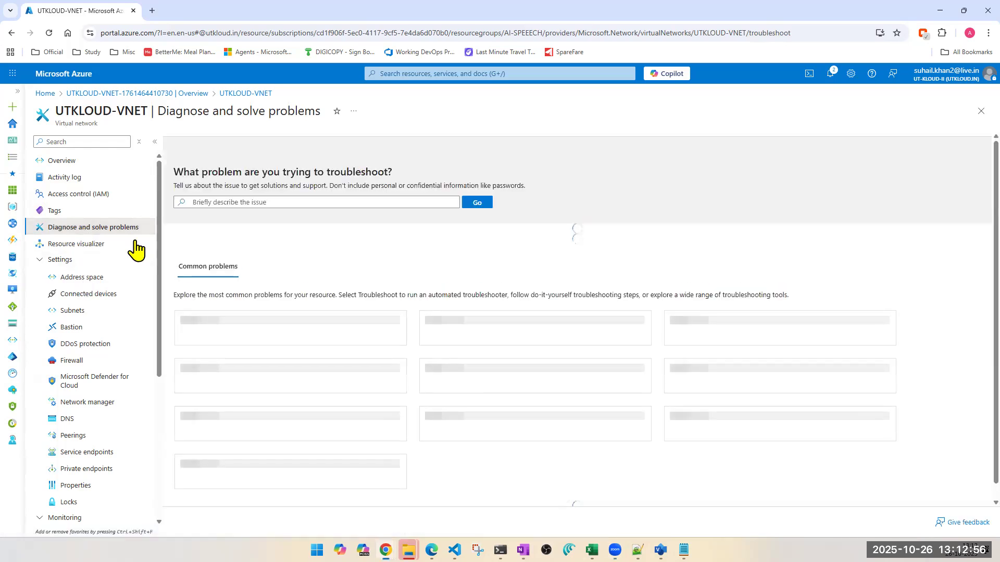
- Open the address space settings of UTKLOUD-VNET and read the notice about the overlap with API-VNET
{"action": "left_click", "coordinate": [92, 278]}
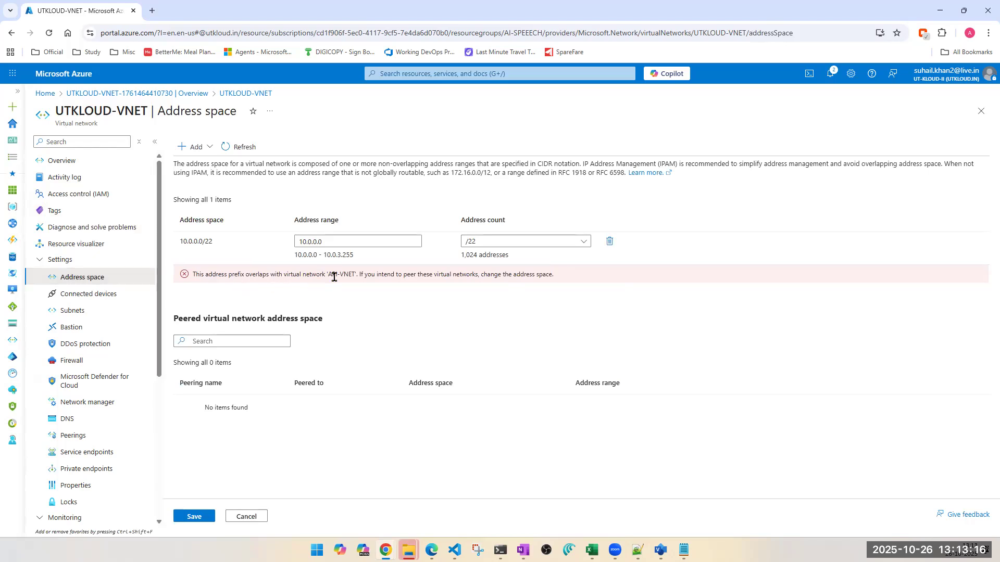
{"action": "left_click_drag", "start_coordinate": [332, 274], "coordinate": [353, 275]}
{"action": "double_click", "coordinate": [370, 274]}
{"action": "triple_click", "coordinate": [506, 276]}
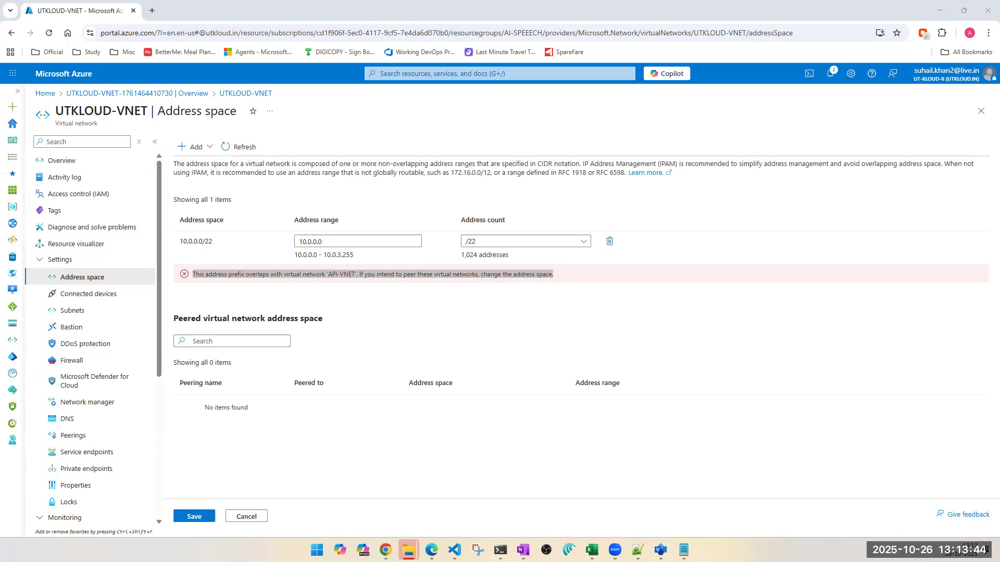
{"action": "double_click", "coordinate": [314, 275]}
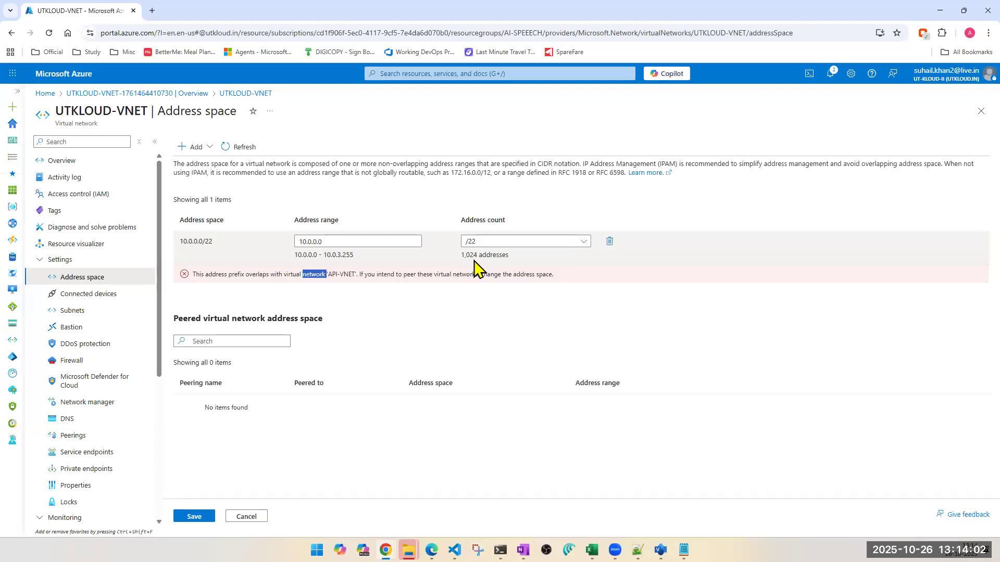
- Set the prefix size of the 10.0.0.0 address space to /23 and save the change
{"action": "left_click", "coordinate": [490, 242]}
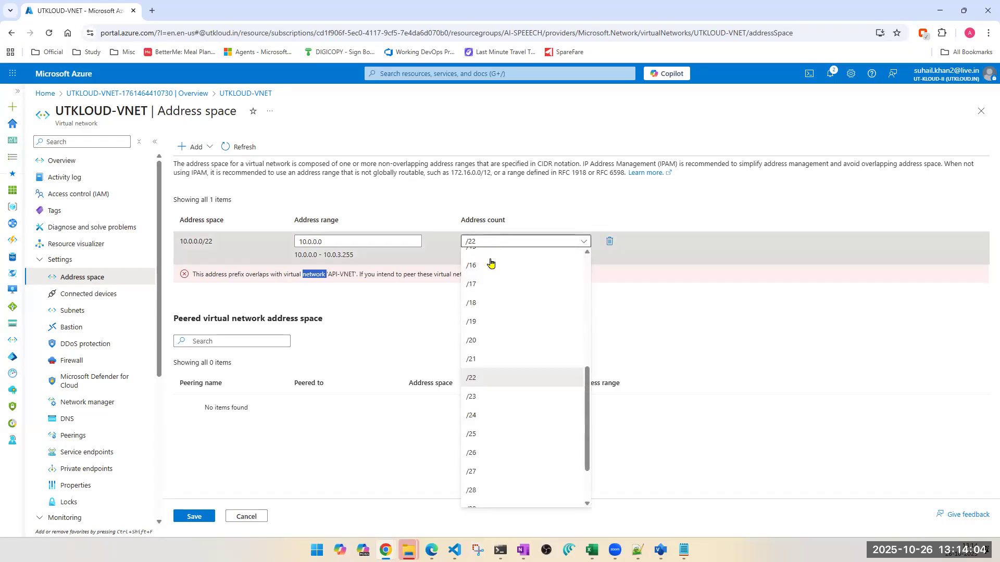
{"action": "left_click", "coordinate": [480, 409]}
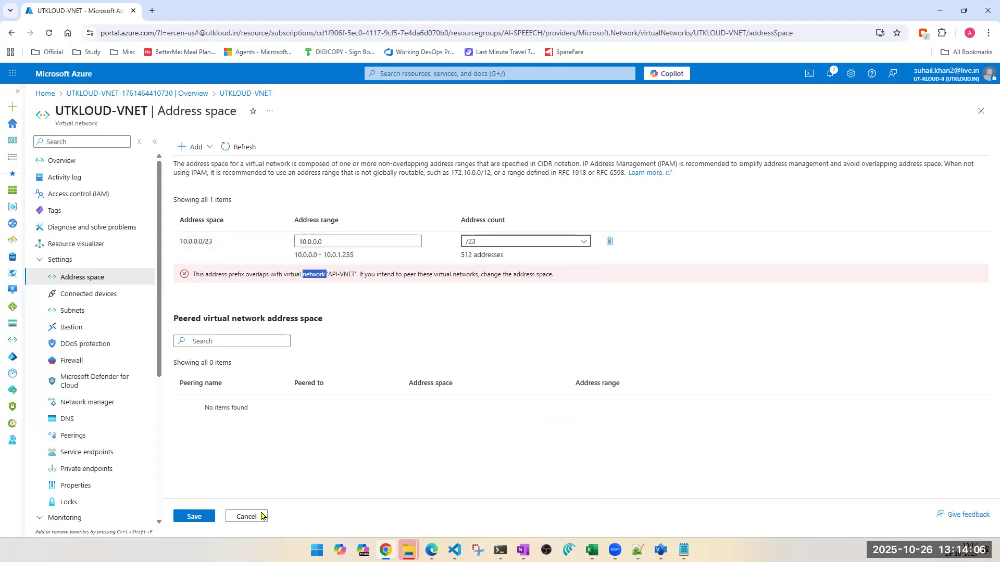
{"action": "left_click", "coordinate": [198, 518]}
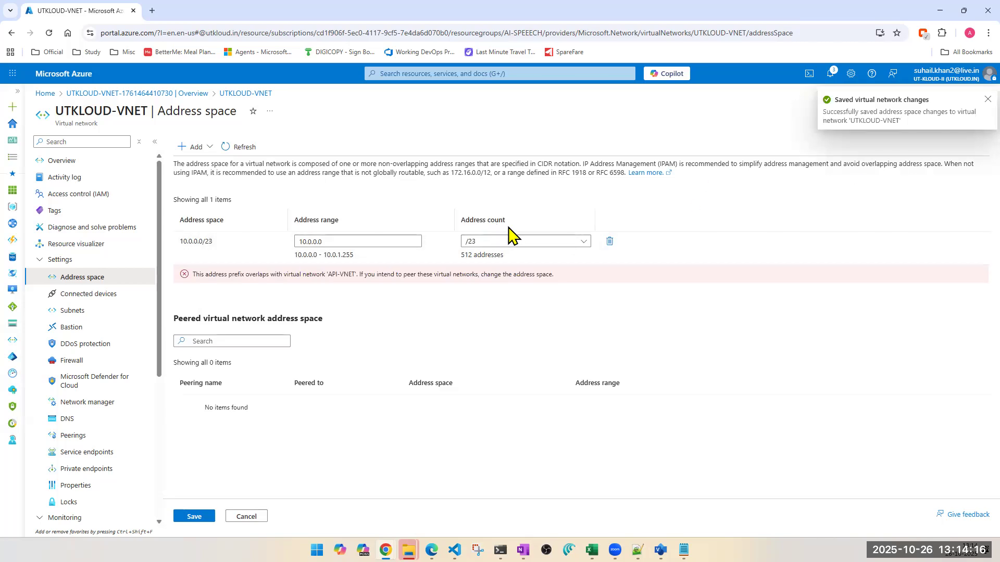
- Check the virtual network's overview and subnets list, and view the settings of SUBNET1 without changing them
{"action": "left_click", "coordinate": [65, 161]}
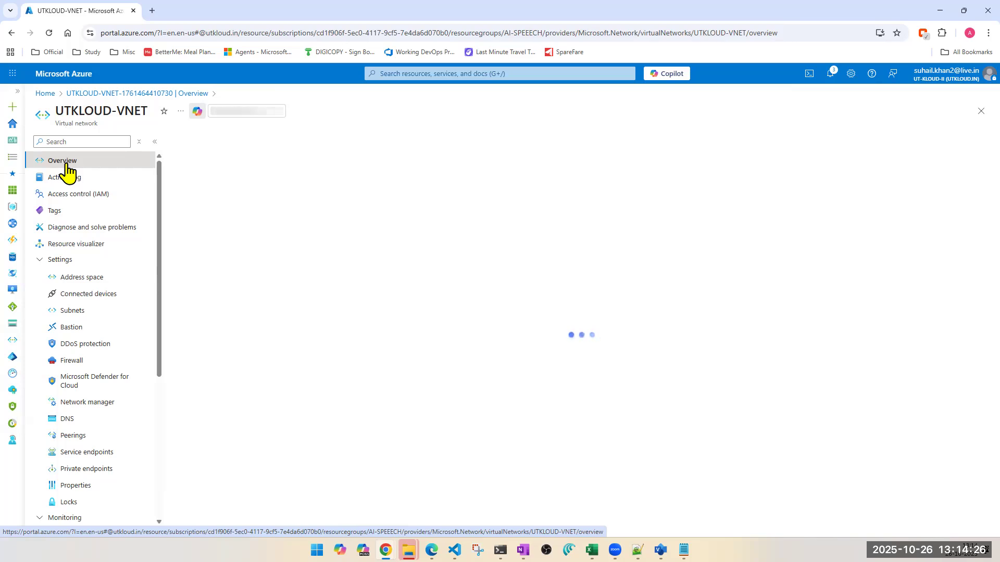
{"action": "left_click", "coordinate": [89, 279]}
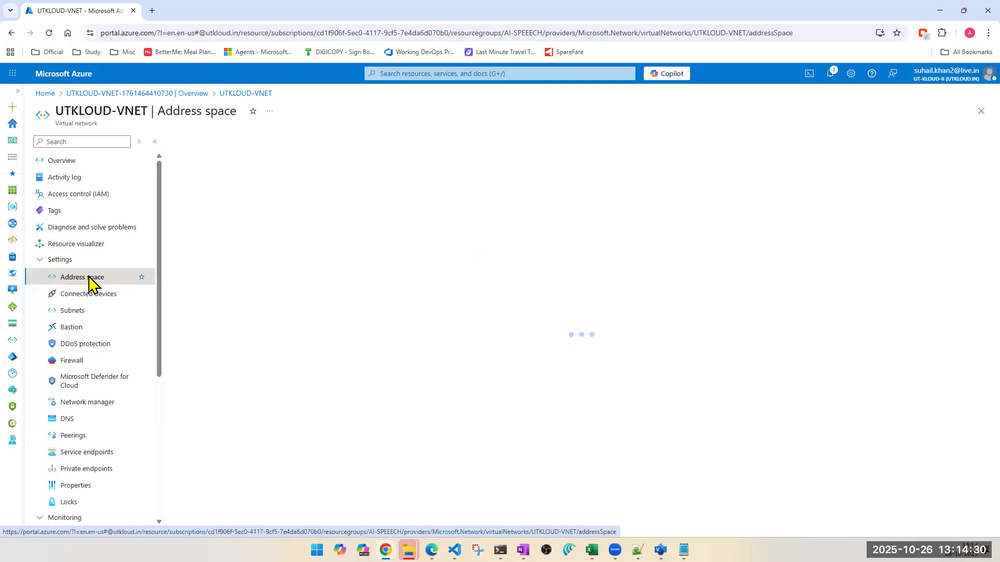
{"action": "left_click", "coordinate": [71, 312]}
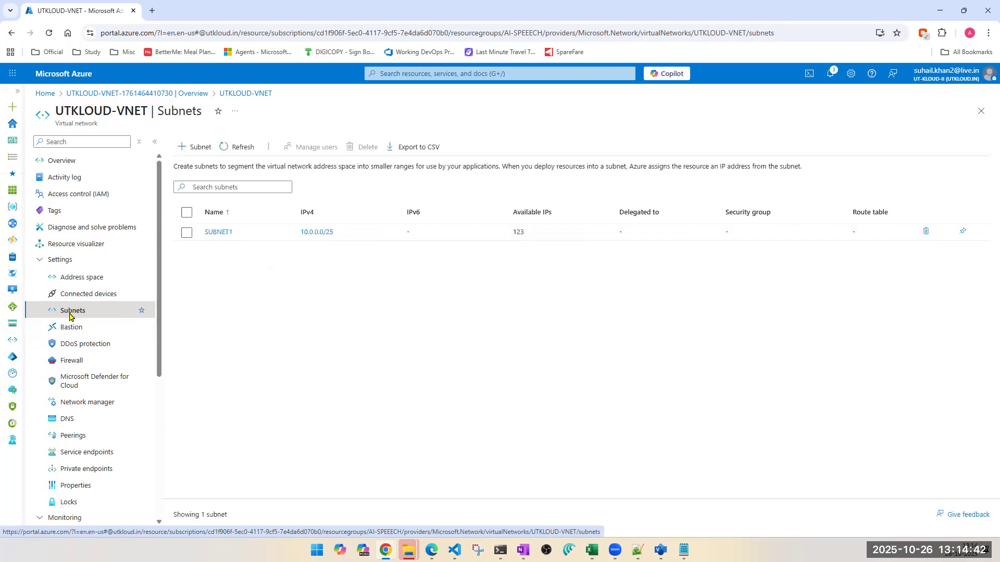
{"action": "left_click", "coordinate": [218, 232]}
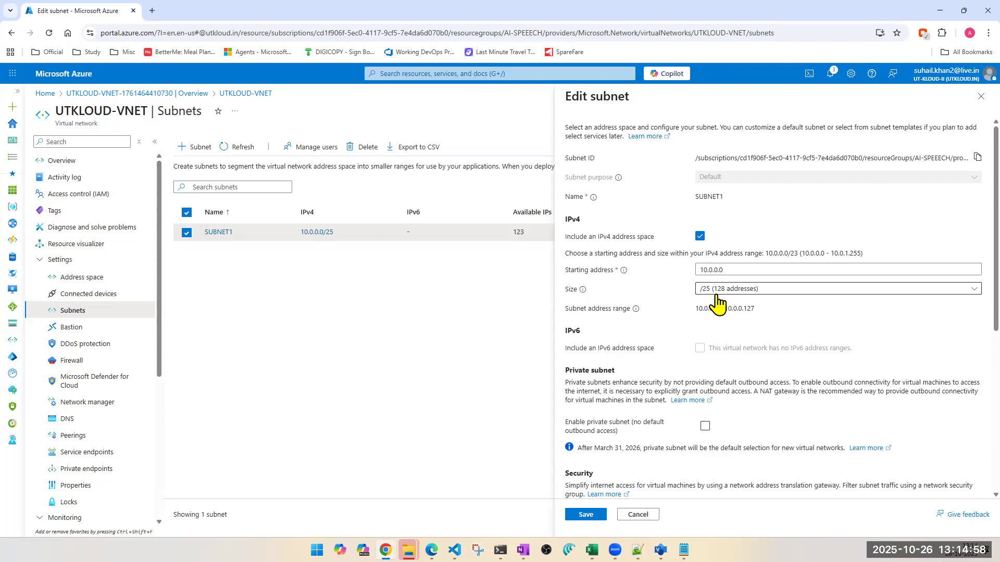
{"action": "left_click", "coordinate": [980, 96]}
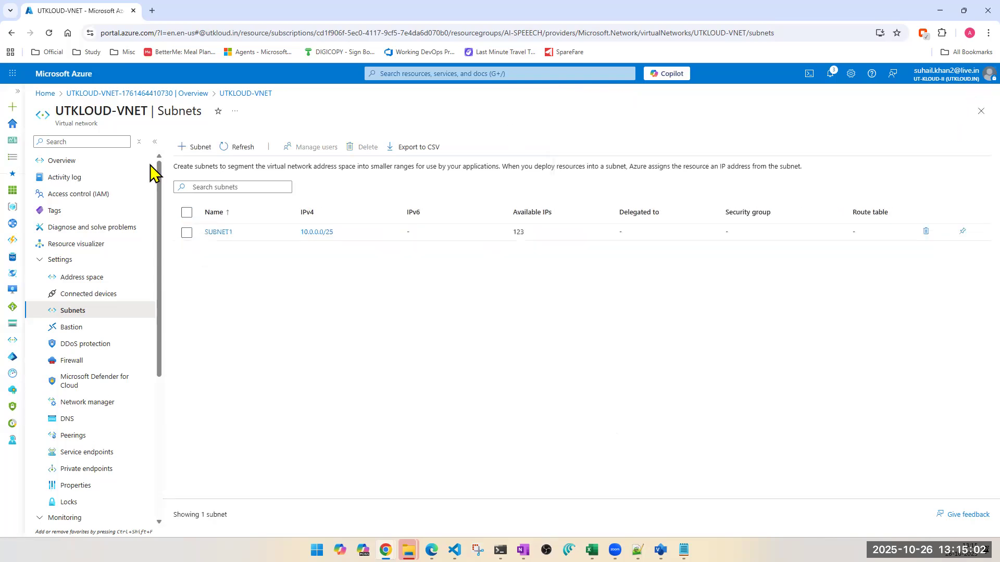
- Try to reduce the 10.0.0.0 address space of UTKLOUD-VNET to /26, save it, and check the subnets list
{"action": "left_click", "coordinate": [80, 282]}
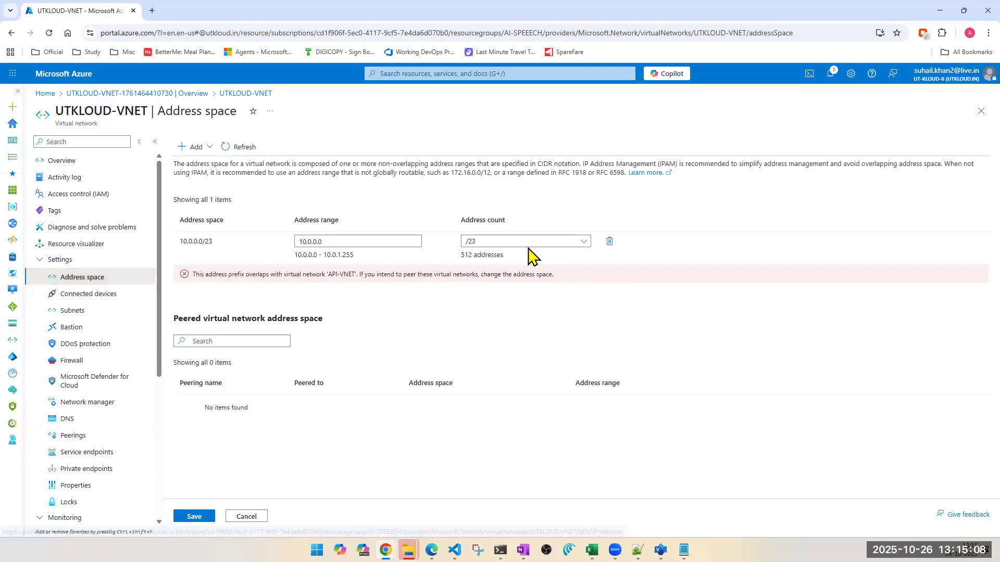
{"action": "left_click", "coordinate": [539, 242]}
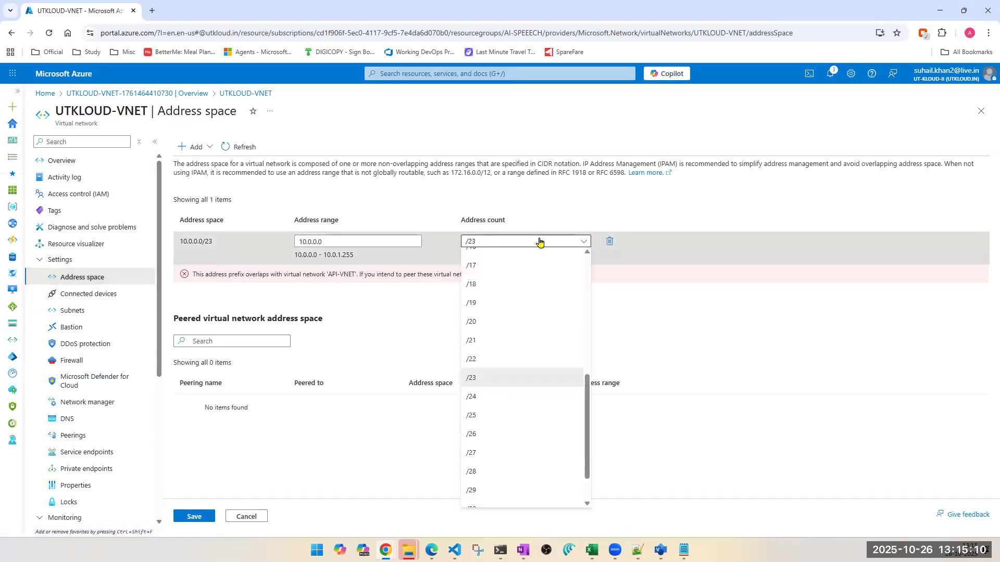
{"action": "left_click", "coordinate": [499, 397]}
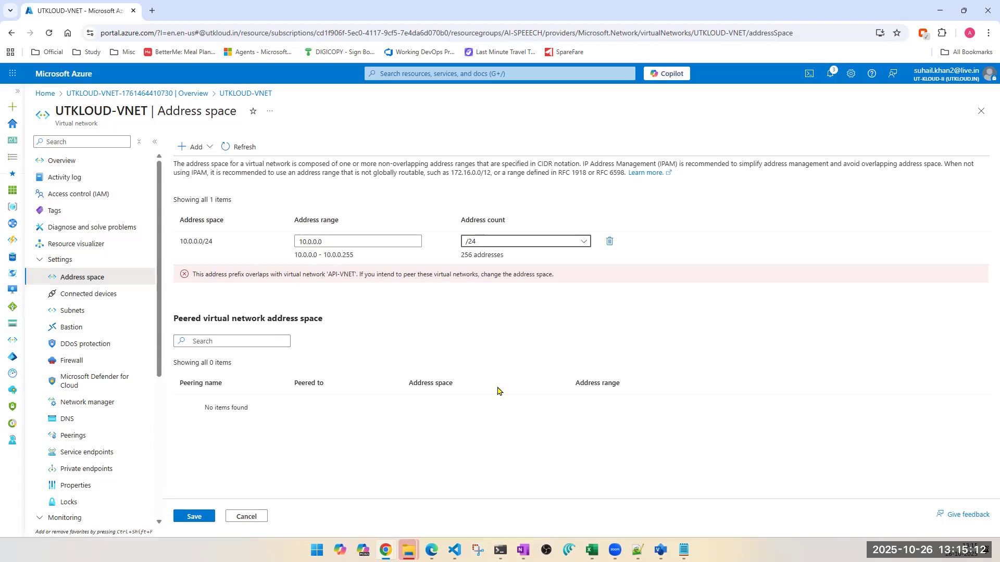
{"action": "left_click", "coordinate": [518, 244]}
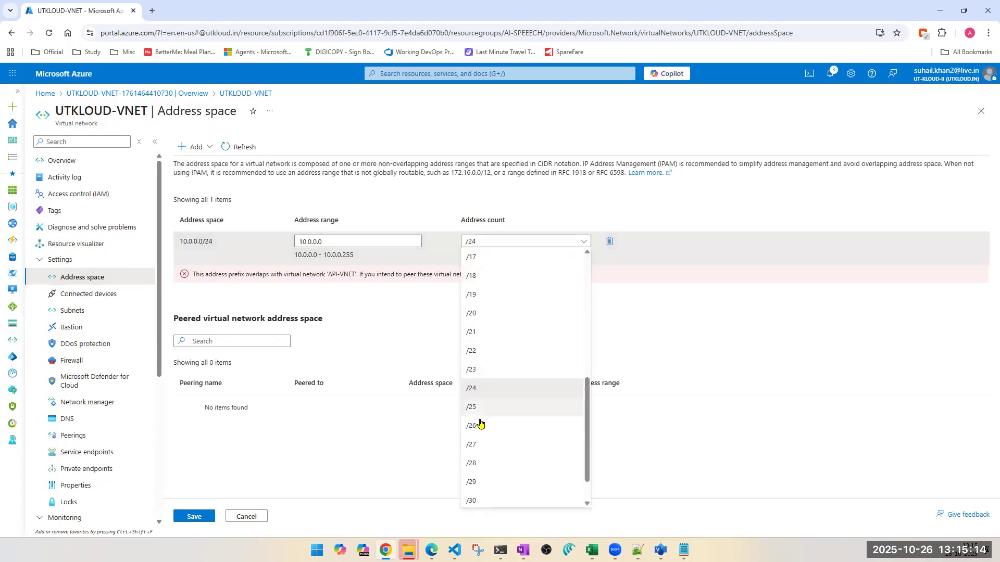
{"action": "left_click", "coordinate": [479, 425]}
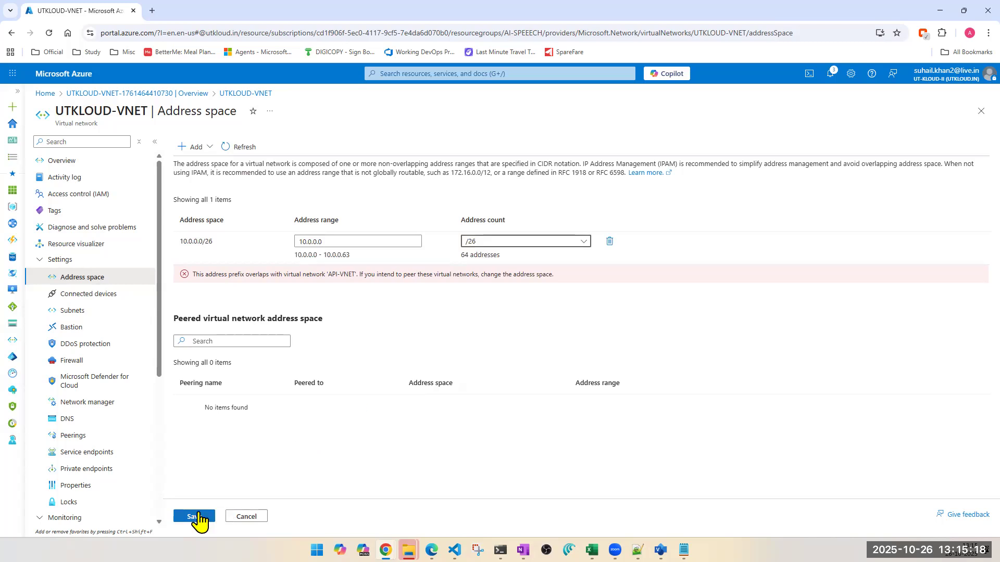
{"action": "left_click", "coordinate": [193, 517]}
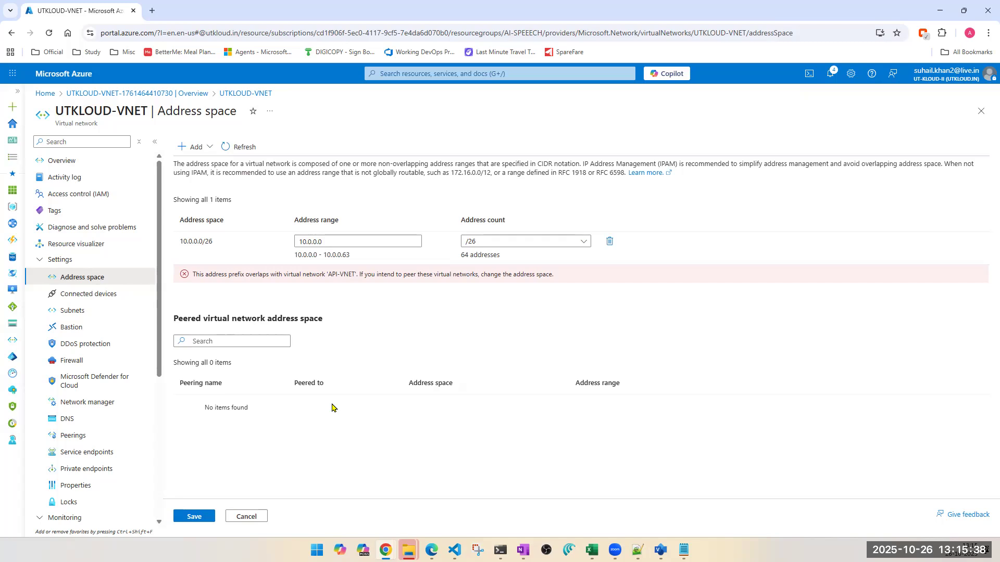
{"action": "left_click", "coordinate": [70, 312]}
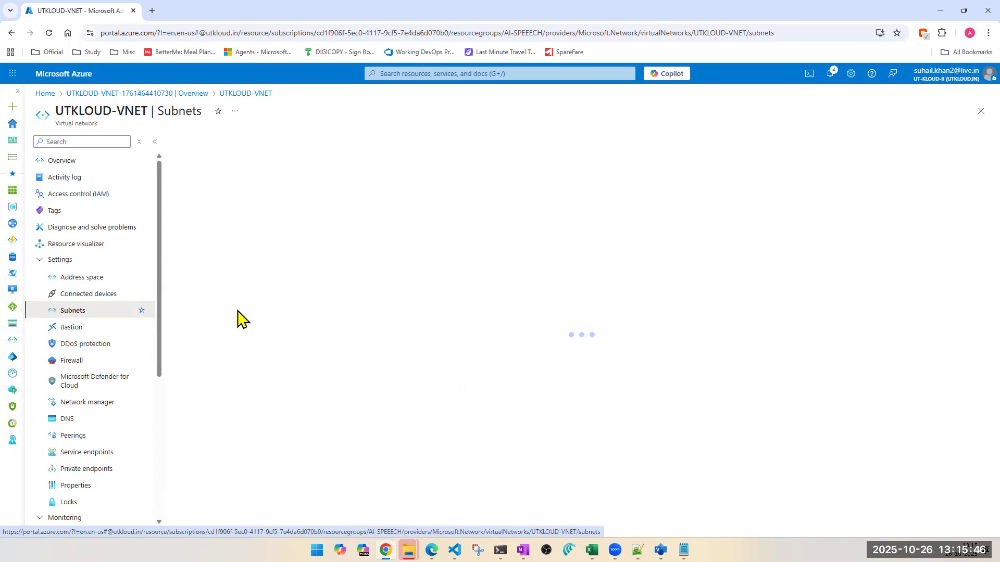
- Set the prefix size of UTKLOUD-VNET's 10.0.0.0 address space to /22 and save the change
{"action": "left_click", "coordinate": [72, 281]}
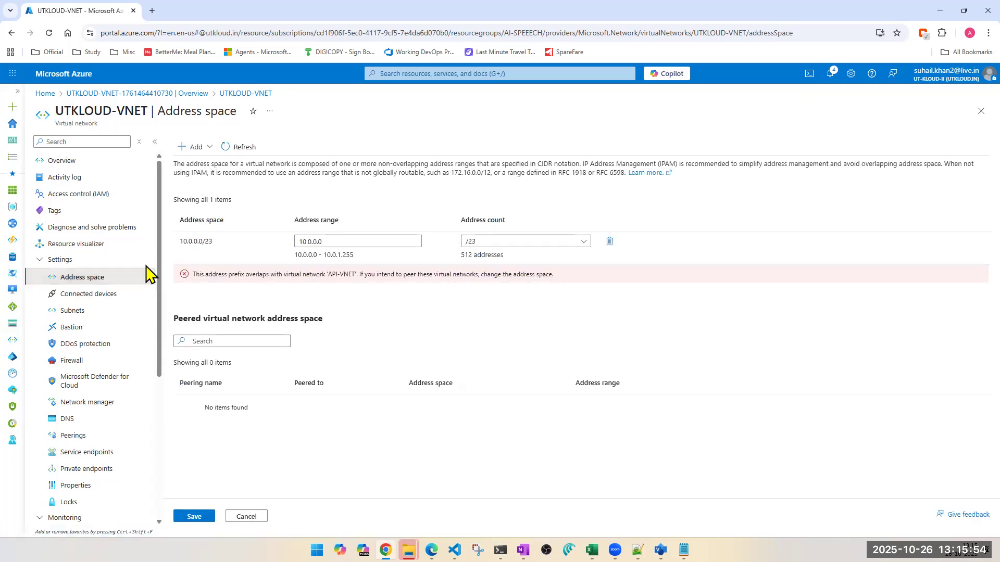
{"action": "left_click", "coordinate": [510, 248]}
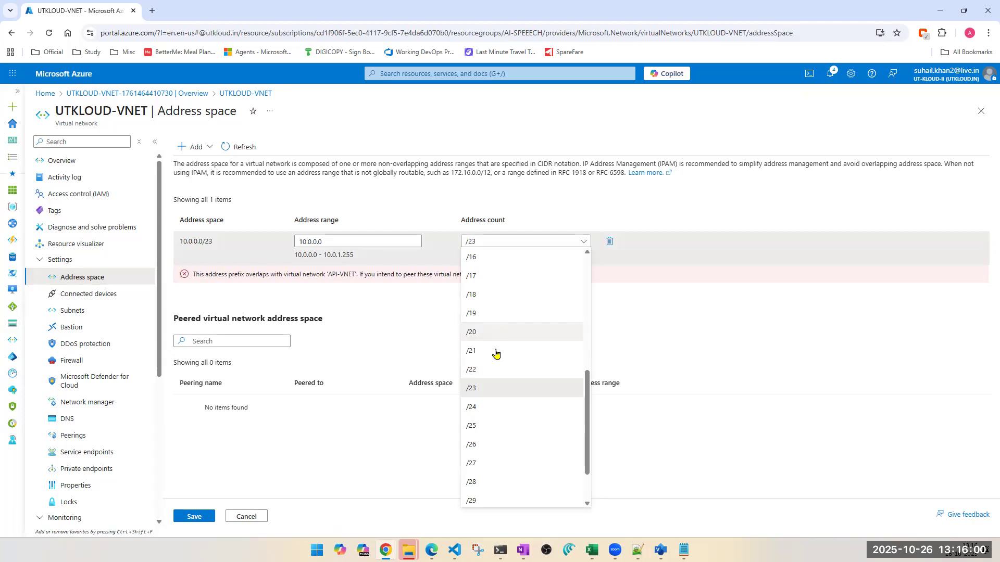
{"action": "left_click", "coordinate": [491, 371]}
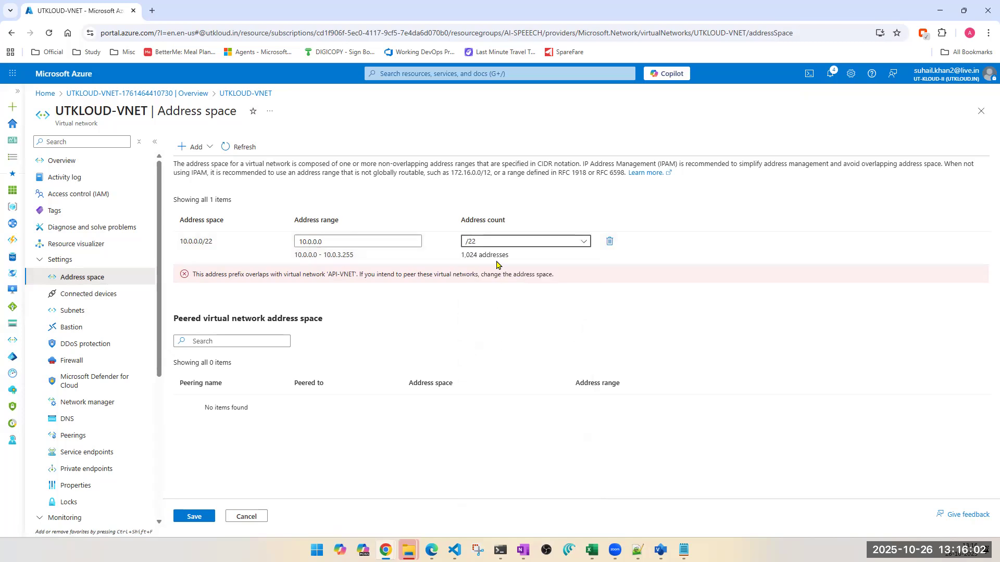
{"action": "left_click", "coordinate": [188, 518]}
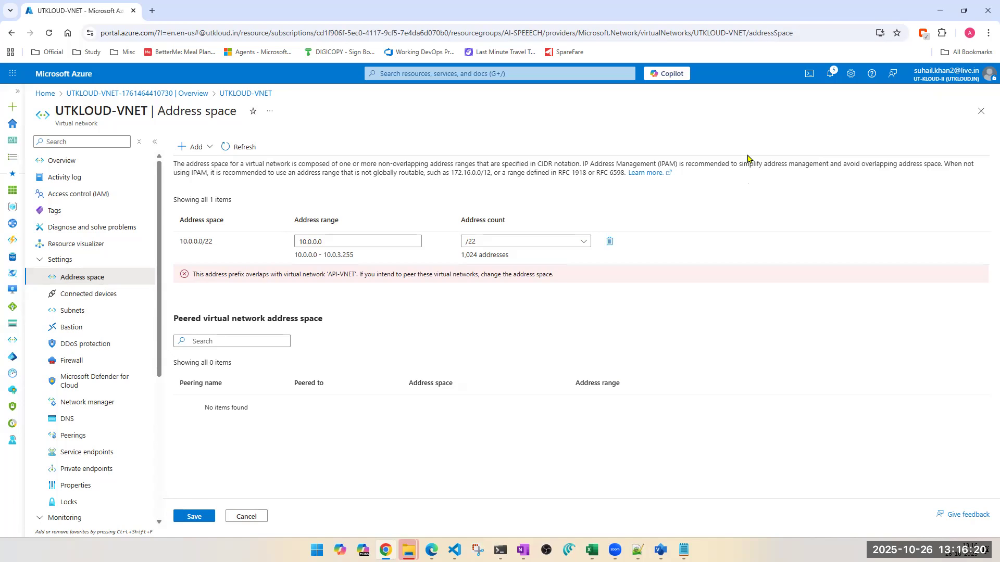
- Review the portal notifications about the saved address space changes and view the virtual network's connected devices
{"action": "left_click", "coordinate": [830, 74]}
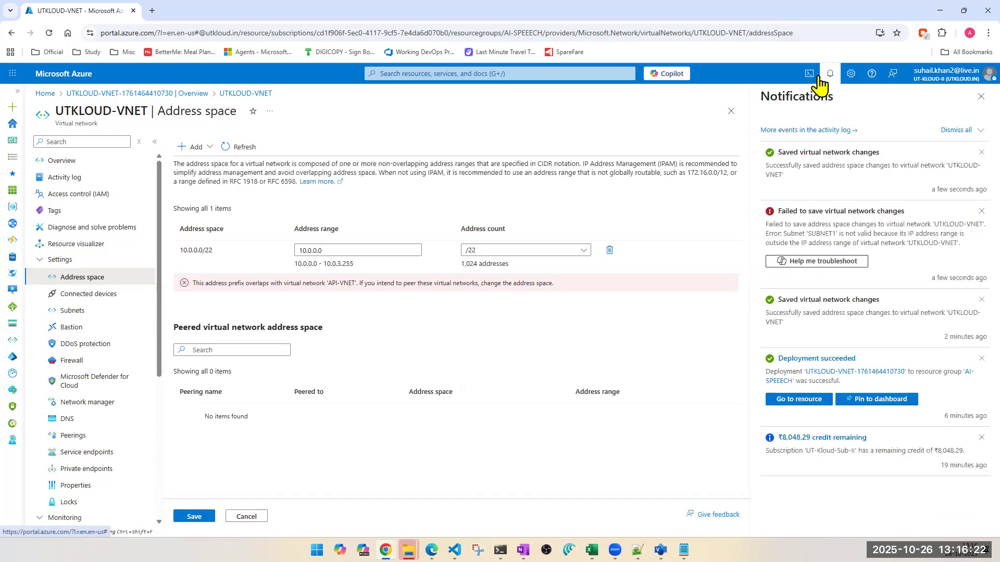
{"action": "left_click", "coordinate": [85, 299]}
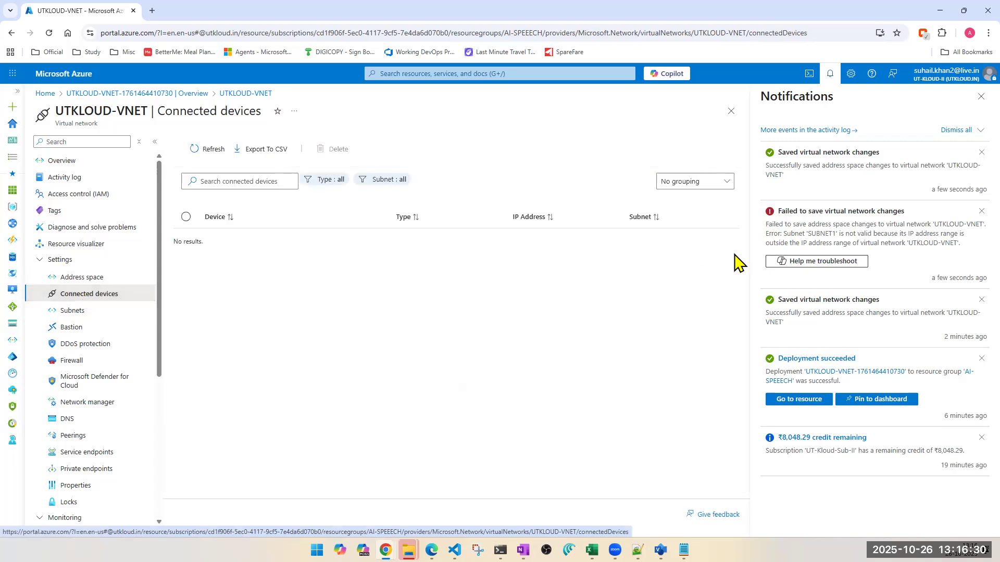
{"action": "left_click", "coordinate": [981, 97]}
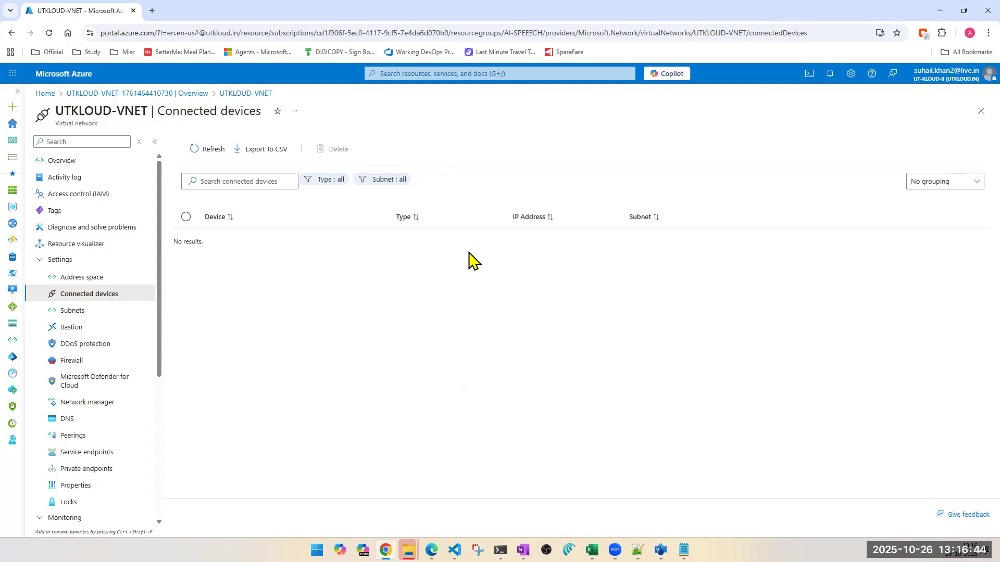
- Start adding a new subnet to UTKLOUD-VNET and calculate 1024 - 128 in Calculator
{"action": "left_click", "coordinate": [74, 315]}
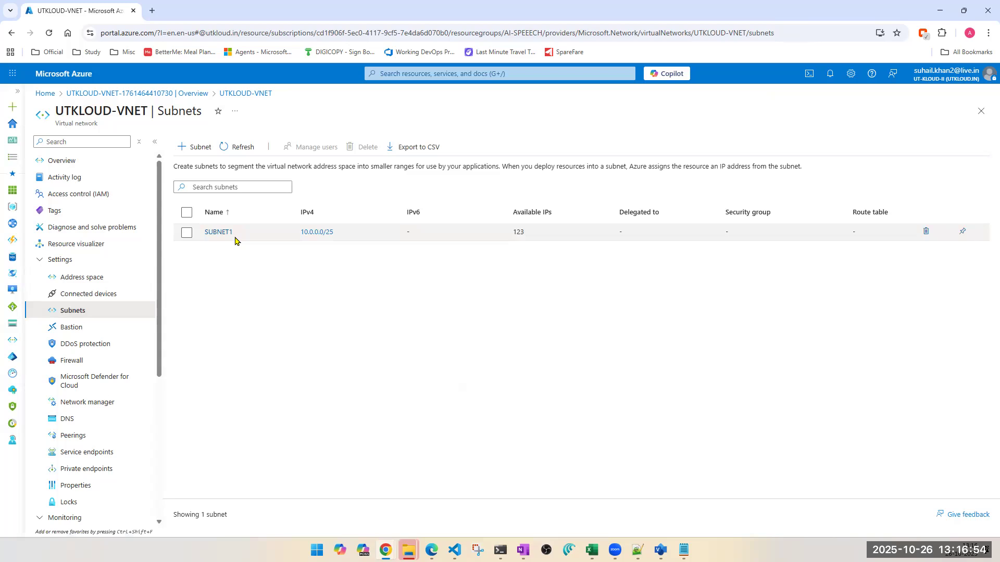
{"action": "left_click", "coordinate": [197, 151]}
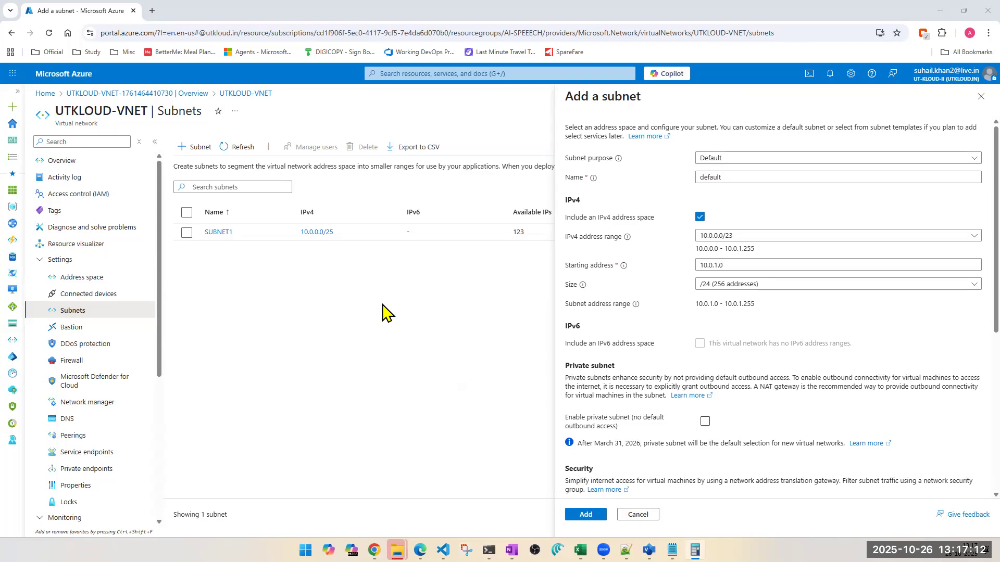
{"action": "type", "text": "1028"}
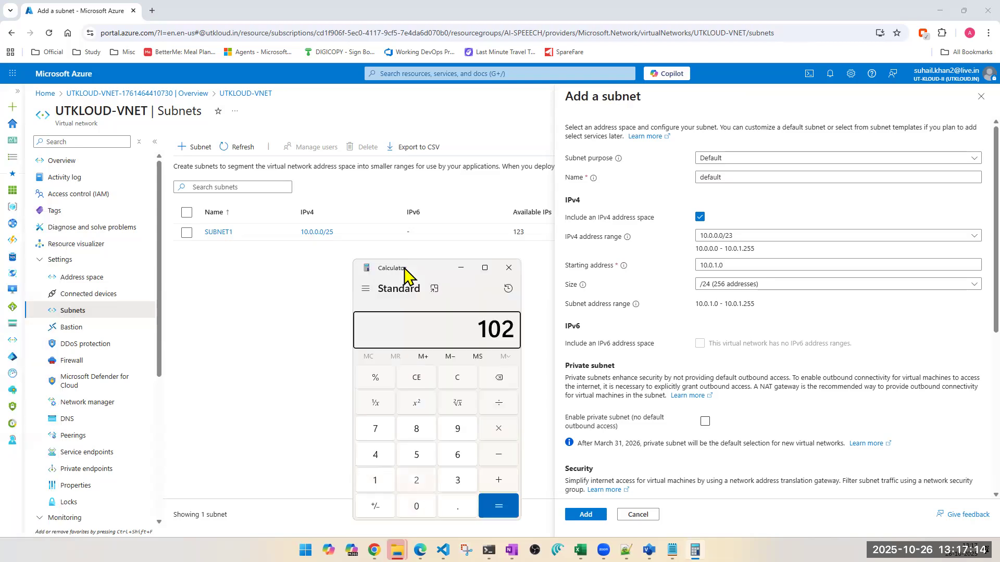
{"action": "key", "text": "BackSpace"}
{"action": "type", "text": "4 - 128"}
{"action": "key", "text": "Return"}
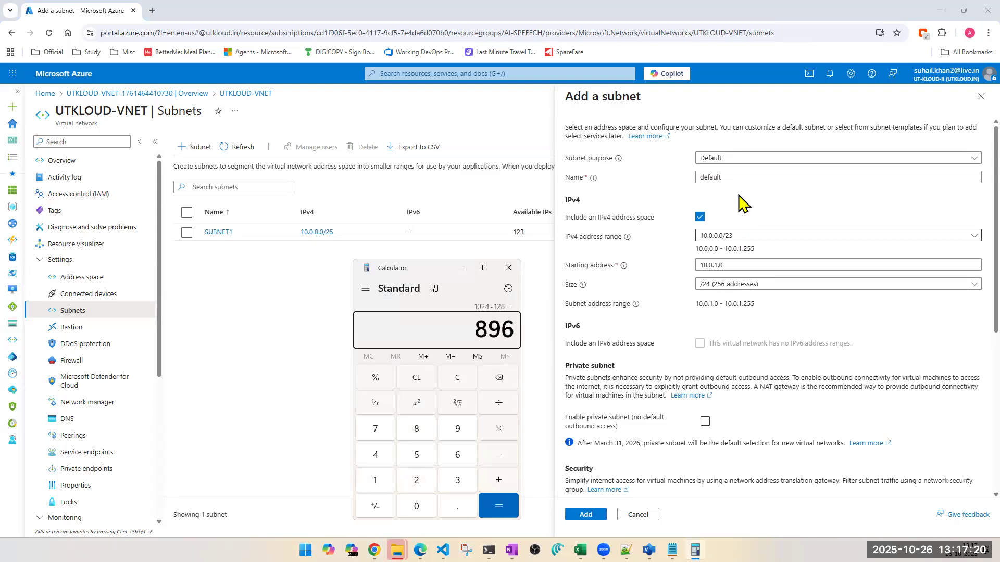
- Name the new subnet PUBLIC-SUBNET and add it with the default starting address 10.0.1.0 and size /24
{"action": "double_click", "coordinate": [721, 178]}
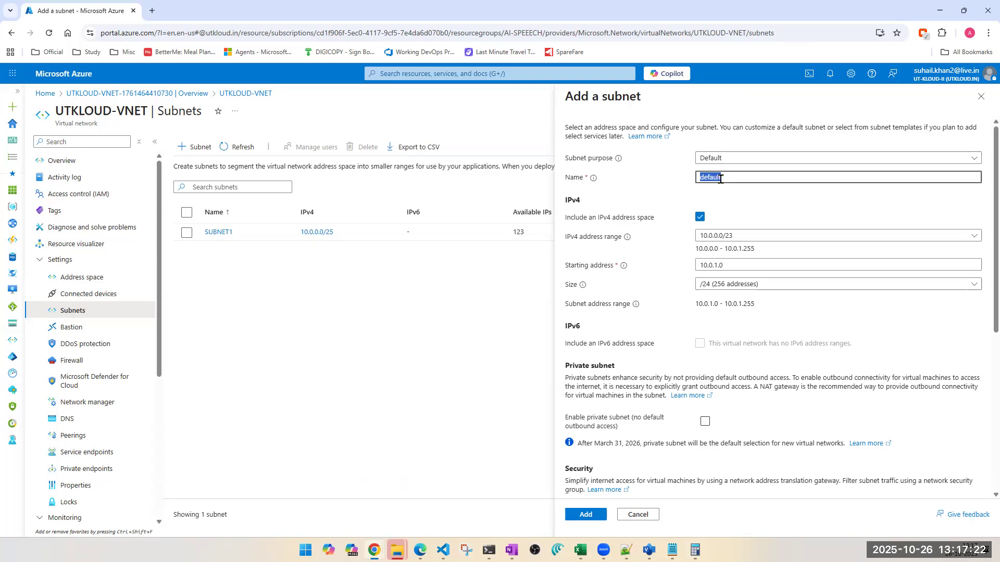
{"action": "type", "text": "PUBLIC-SUBNET"}
{"action": "left_click", "coordinate": [578, 515]}
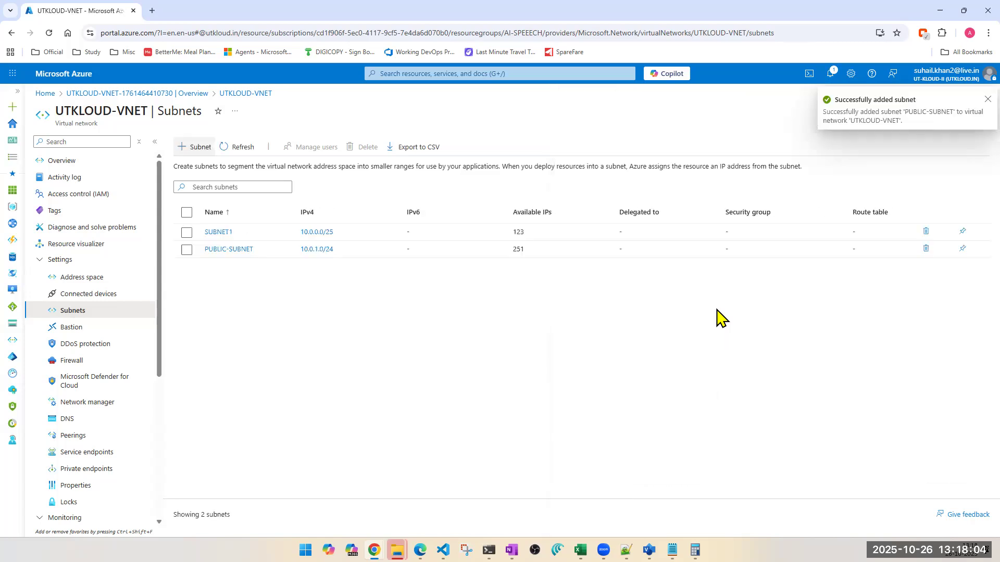
- View the settings of PUBLIC-SUBNET without changing them, and subtract 254 from the previous result in Calculator
{"action": "left_click", "coordinate": [216, 251]}
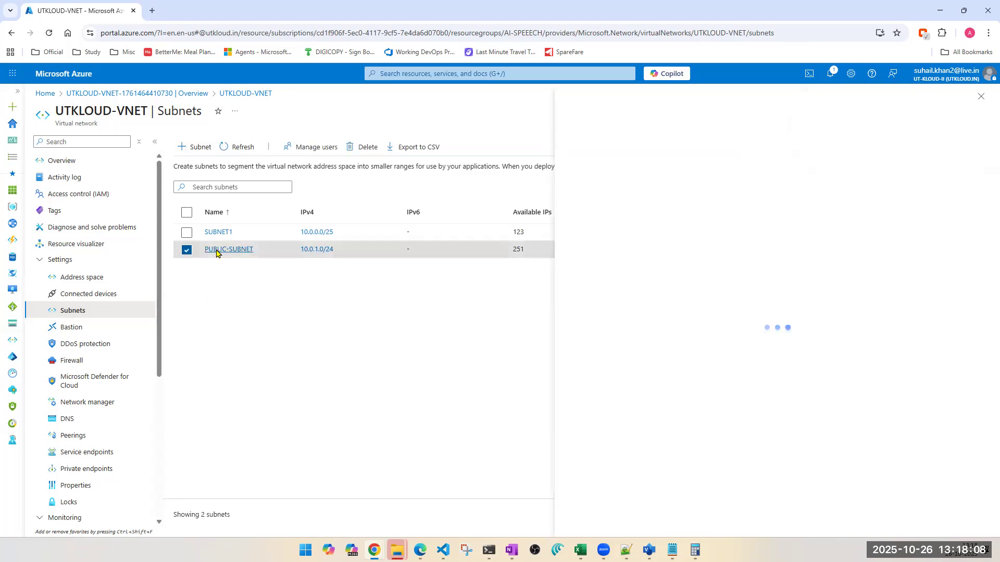
{"action": "left_click", "coordinate": [695, 550]}
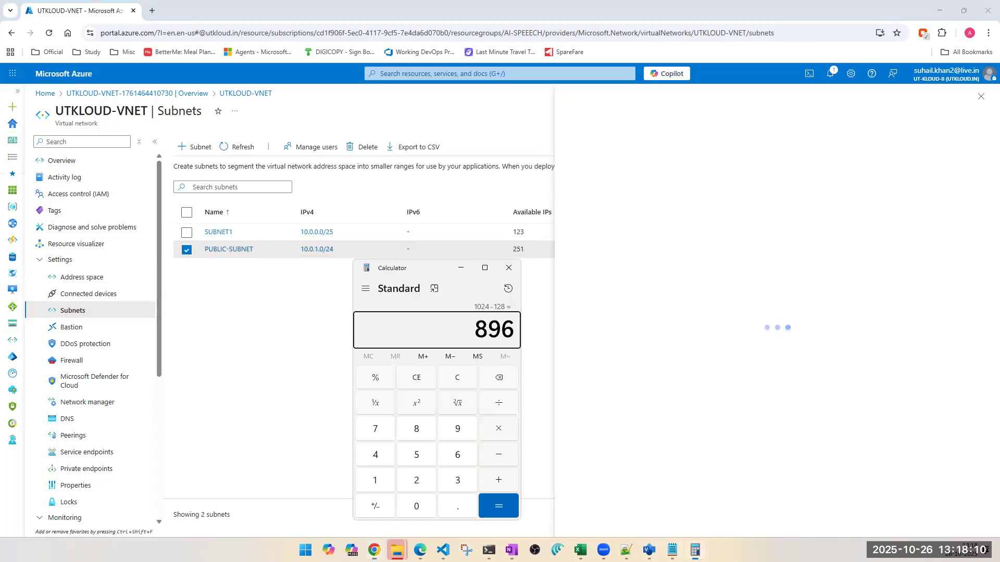
{"action": "type", "text": "- 254"}
{"action": "key", "text": "Return"}
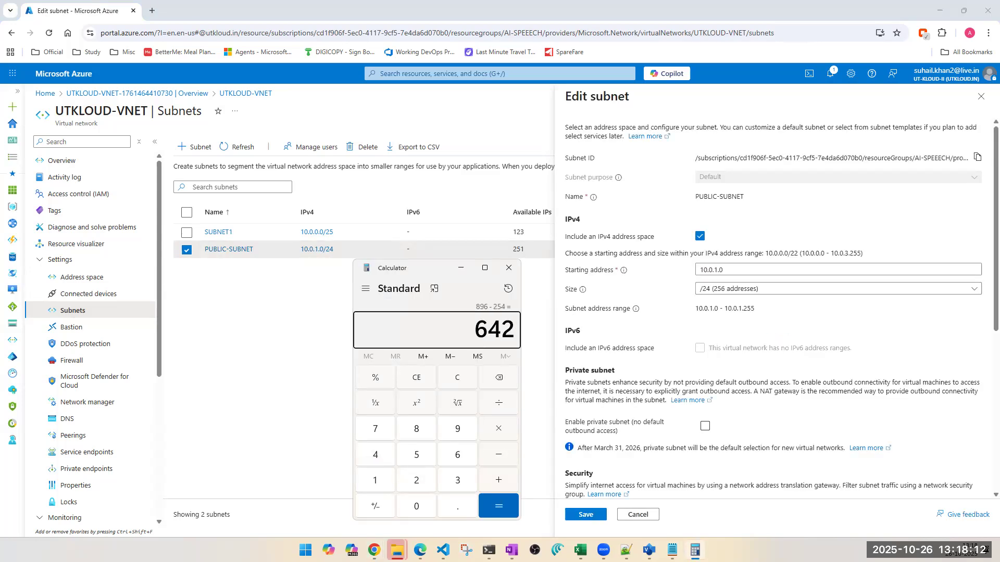
{"action": "left_click", "coordinate": [638, 514]}
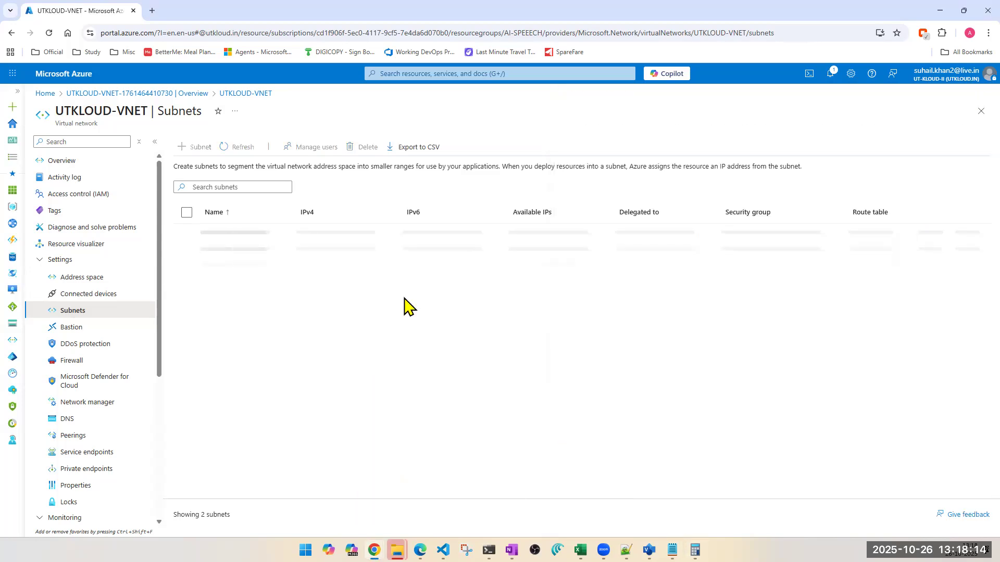
- Add a subnet named BACKEND-SUBNET with the default starting address 10.0.2.0 and size /24
{"action": "left_click", "coordinate": [200, 148]}
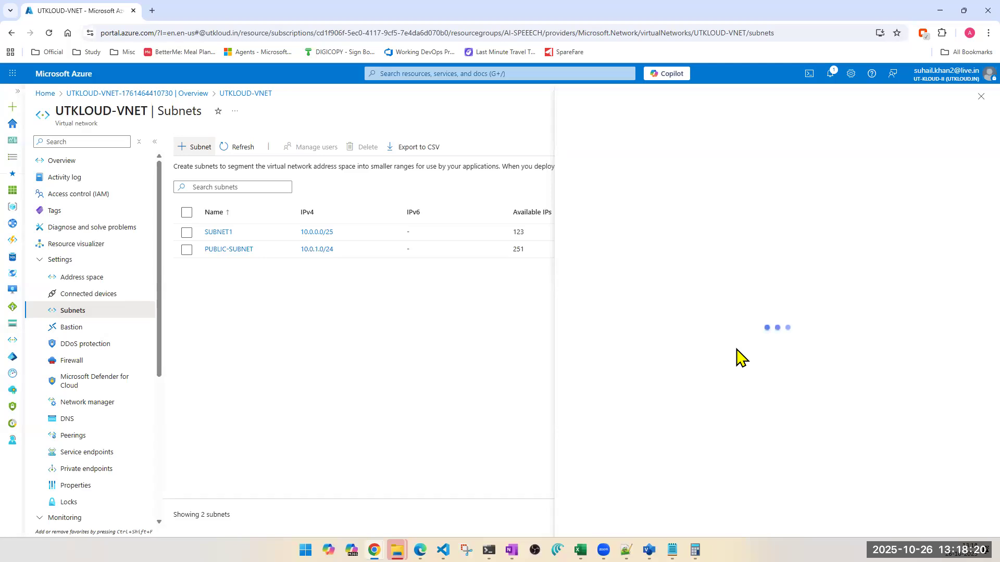
{"action": "double_click", "coordinate": [717, 178]}
{"action": "type", "text": "BACK"}
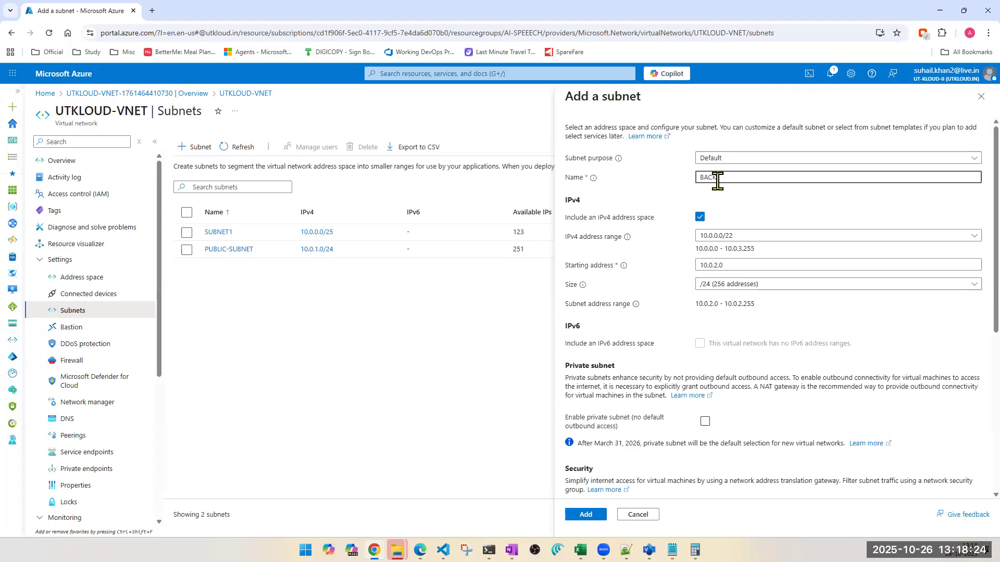
{"action": "type", "text": "END-SUBNET"}
{"action": "left_click", "coordinate": [695, 550]}
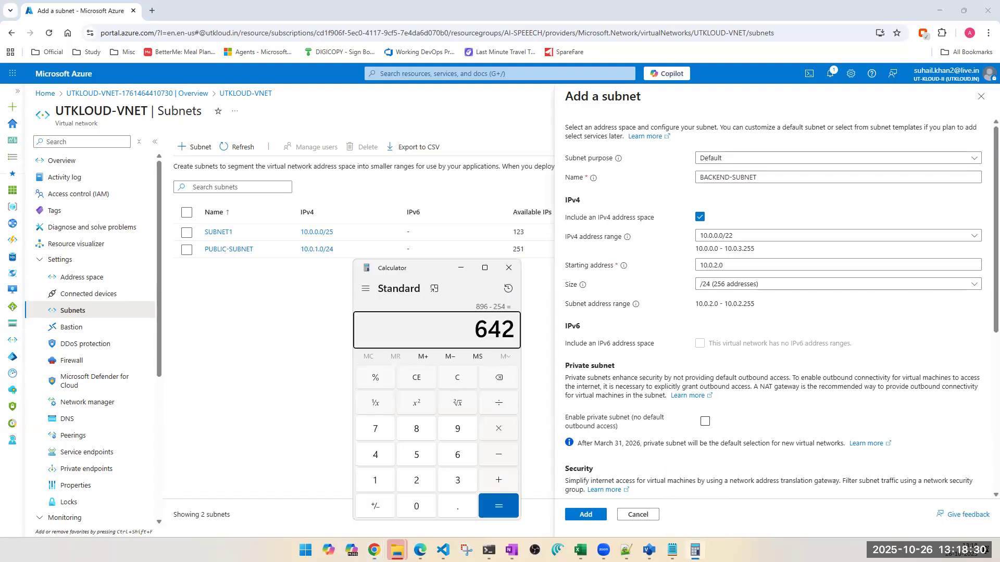
{"action": "left_click", "coordinate": [695, 550]}
{"action": "left_click", "coordinate": [588, 515]}
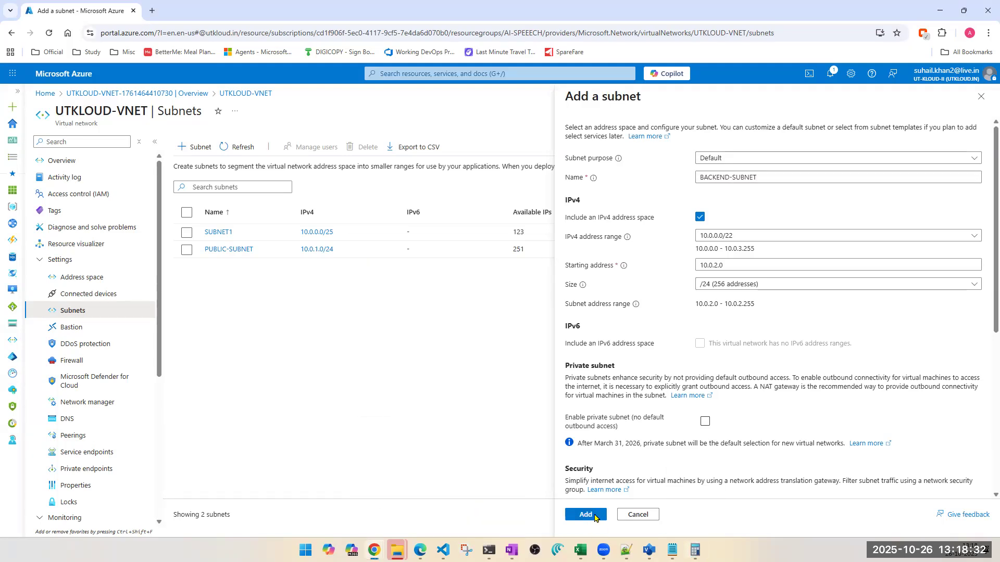
- Subtract 256 from the running result in Calculator and return to the subnets list in the Azure portal
{"action": "left_click", "coordinate": [696, 550]}
{"action": "key", "text": "minus"}
{"action": "type", "text": "256"}
{"action": "key", "text": "Return"}
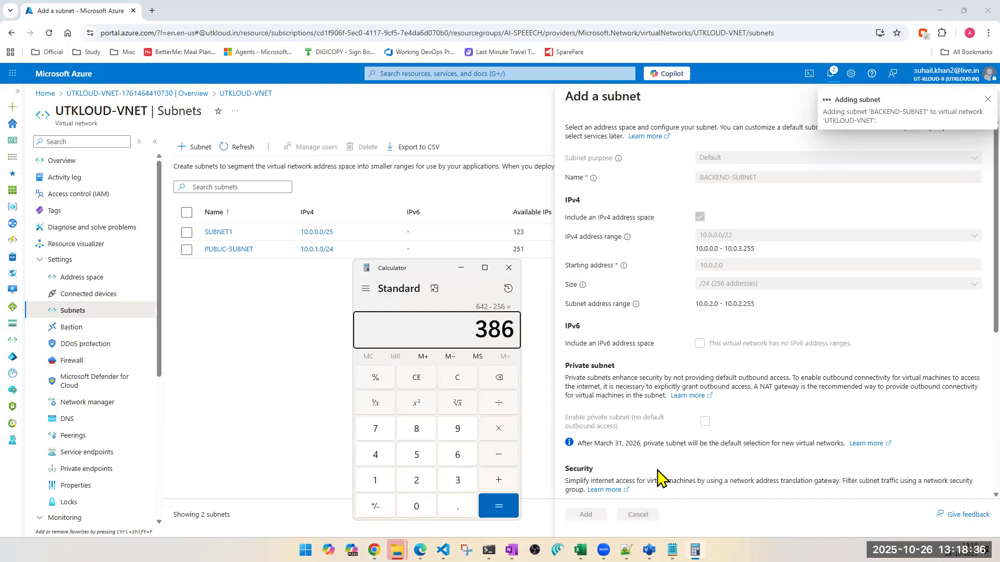
{"action": "left_click", "coordinate": [290, 362]}
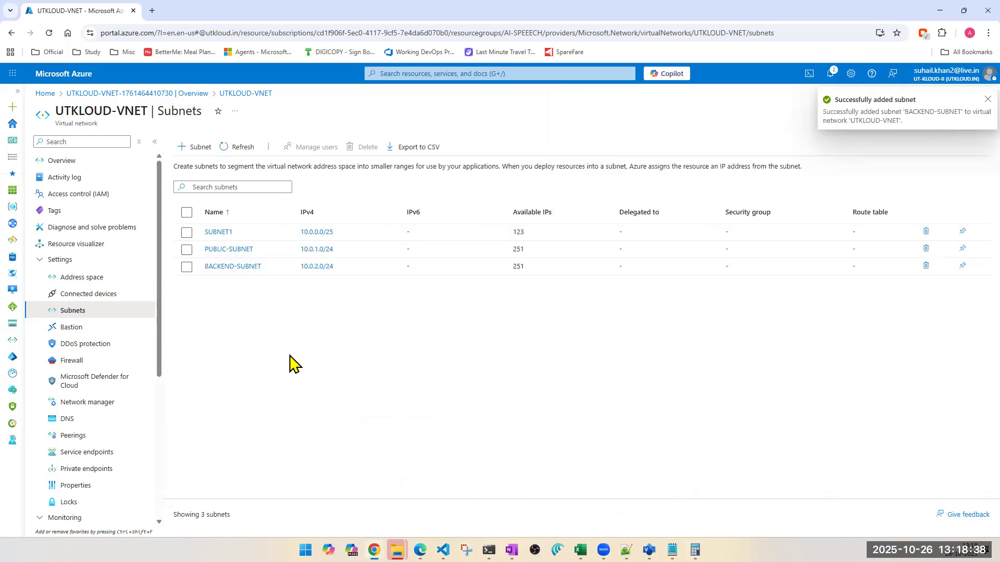
- Start adding another subnet to UTKLOUD-VNET and name it DB-SUBNET
{"action": "left_click", "coordinate": [190, 147]}
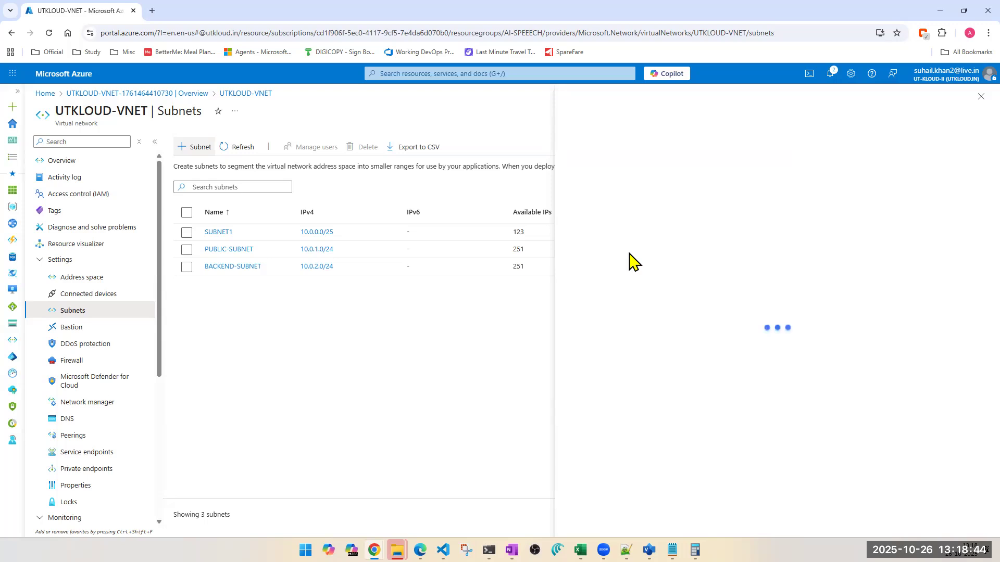
{"action": "double_click", "coordinate": [713, 179]}
{"action": "type", "text": "DB-"}
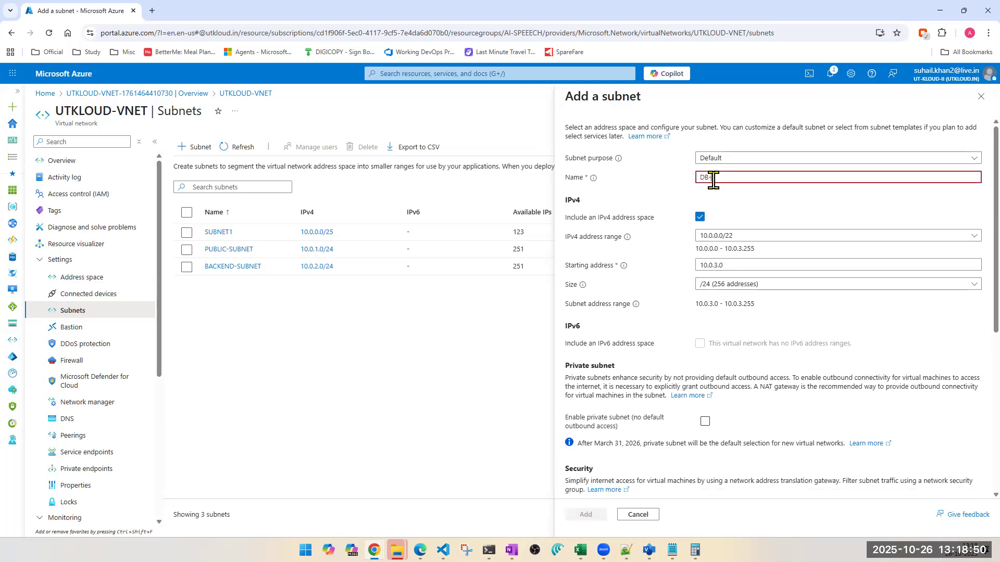
{"action": "type", "text": "SUBNET"}
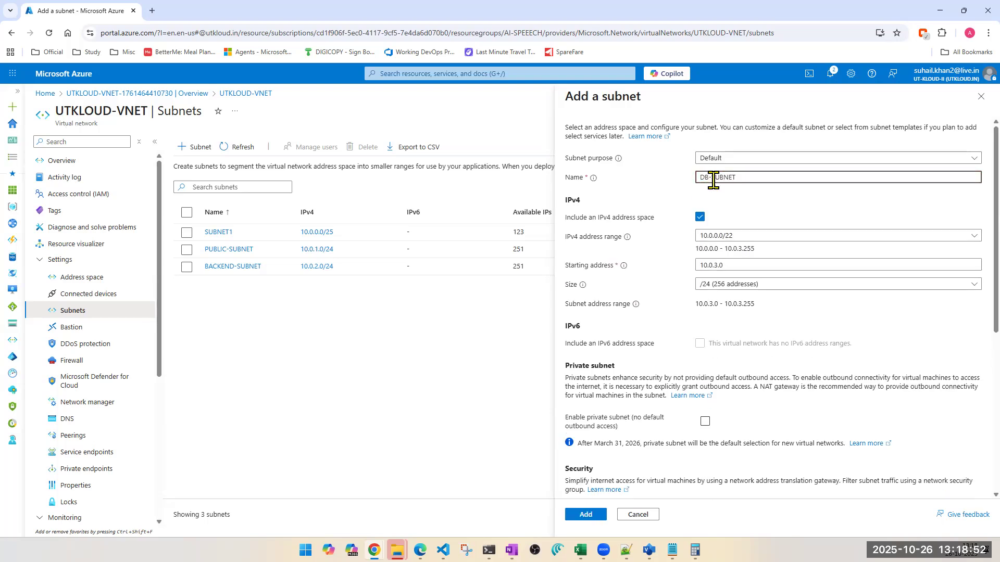
- Try a /23 (512 addresses) size for DB-SUBNET and compare it with the running result in Calculator
{"action": "left_click", "coordinate": [751, 285]}
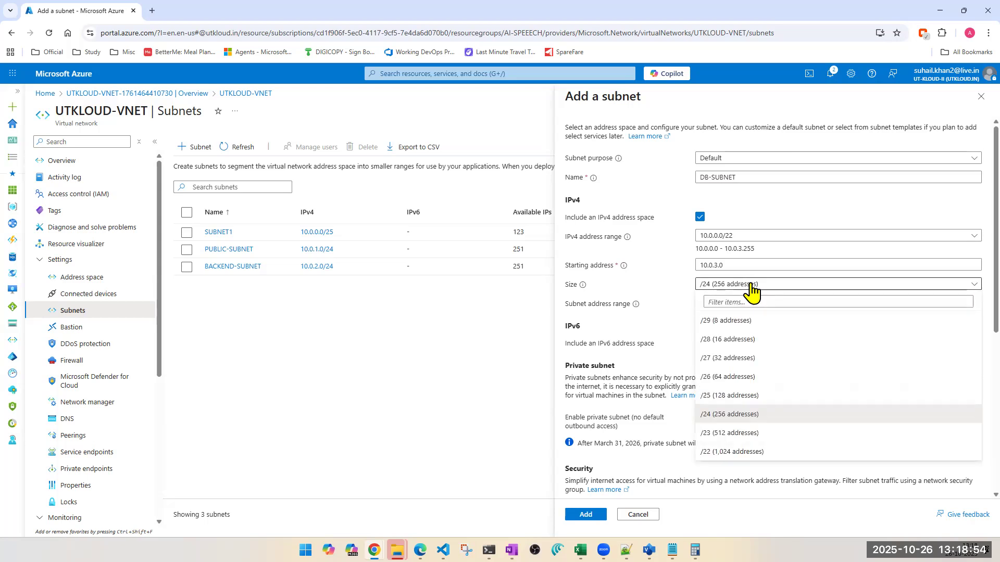
{"action": "left_click", "coordinate": [731, 434]}
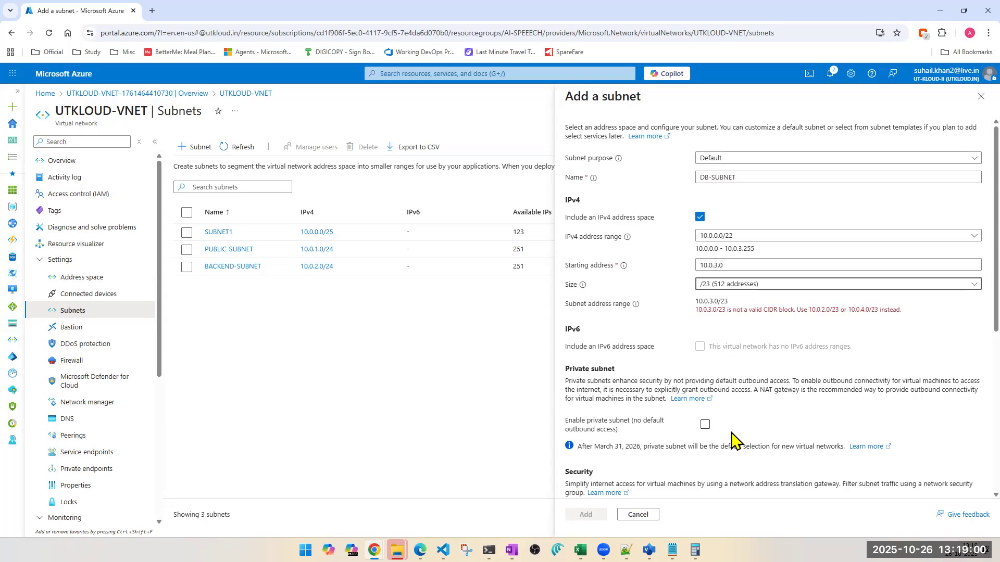
{"action": "triple_click", "coordinate": [844, 312]}
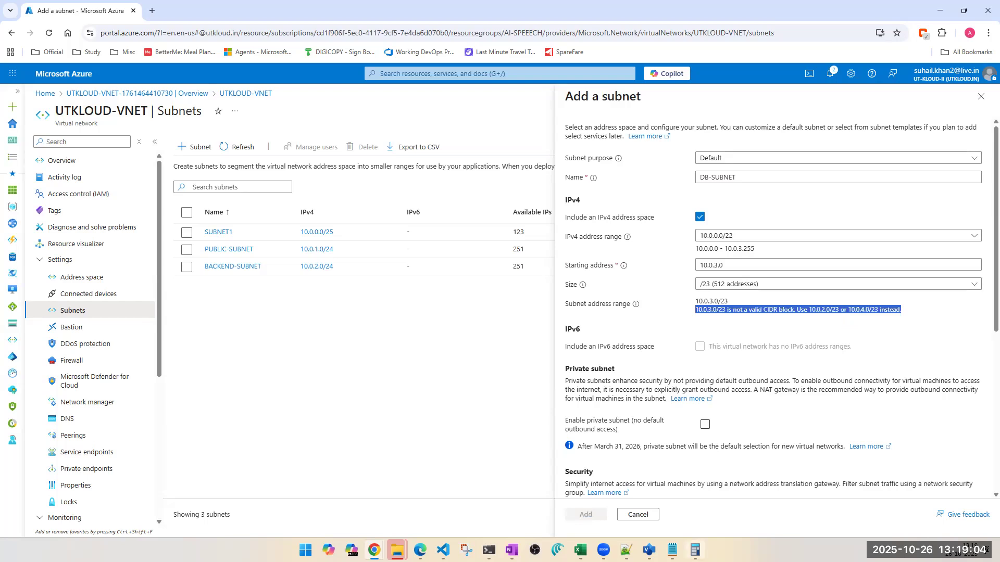
{"action": "left_click", "coordinate": [695, 550]}
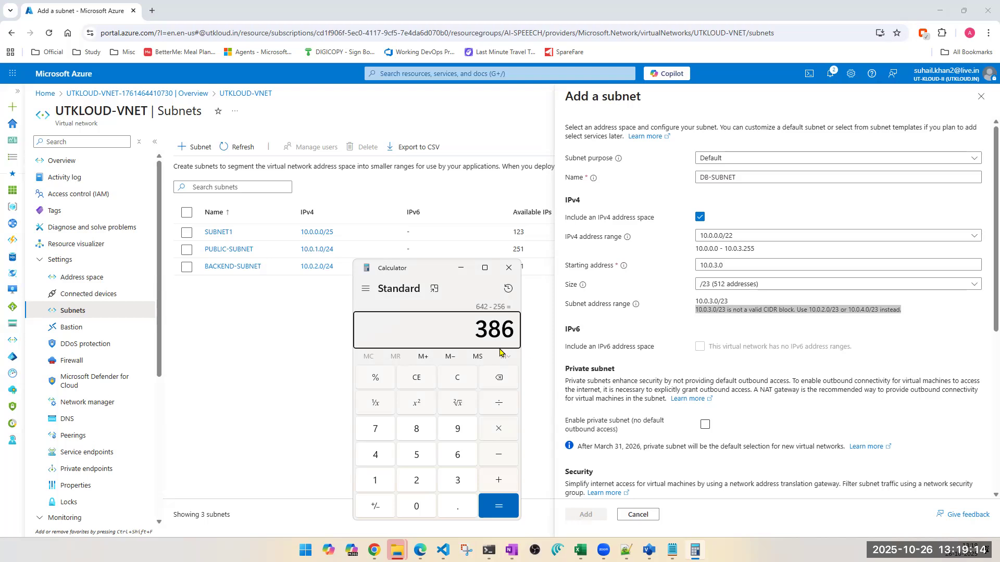
{"action": "left_click", "coordinate": [739, 290]}
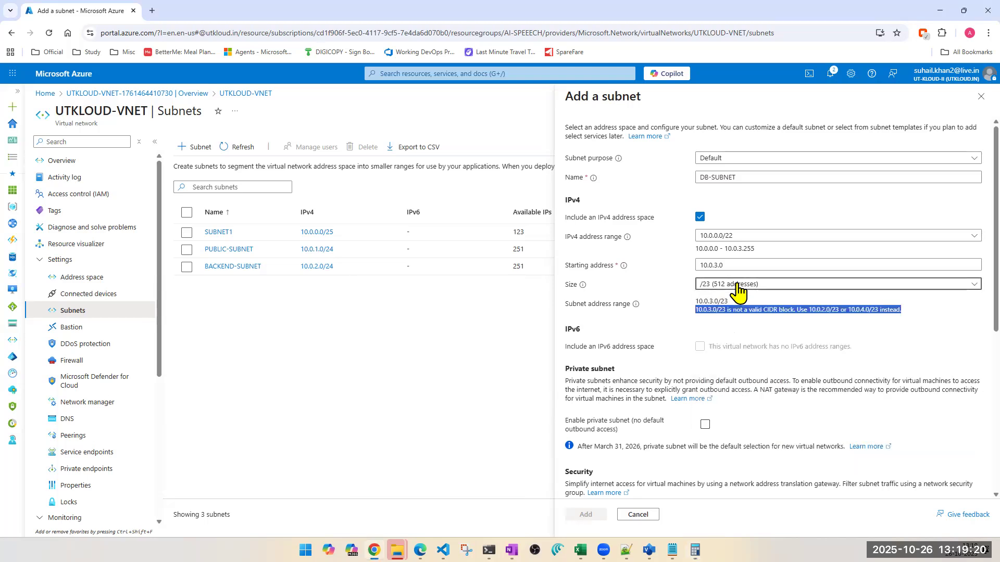
- Set DB-SUBNET's size to /24 (256 addresses) and add it with the default starting address 10.0.3.0
{"action": "left_click", "coordinate": [739, 290]}
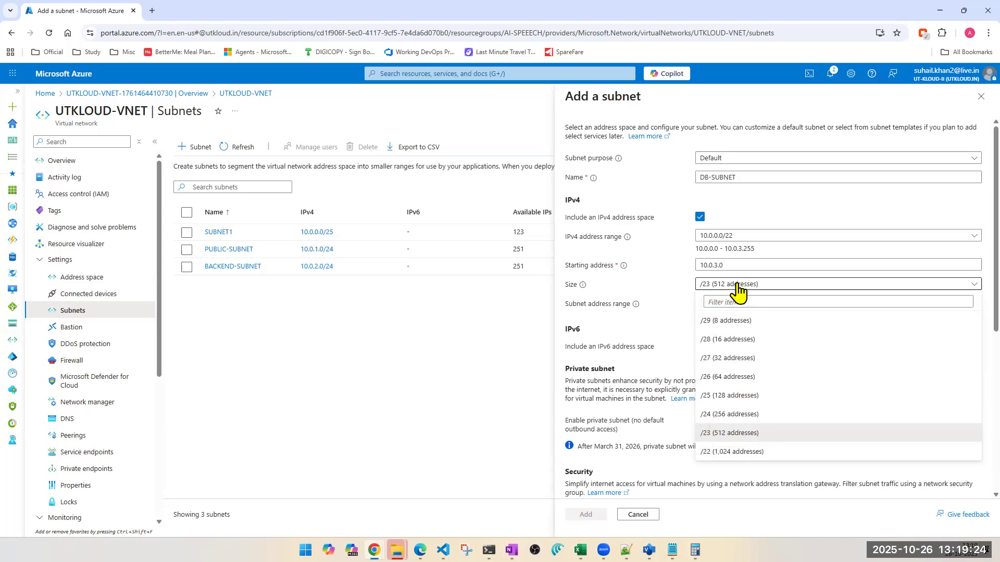
{"action": "left_click", "coordinate": [739, 416]}
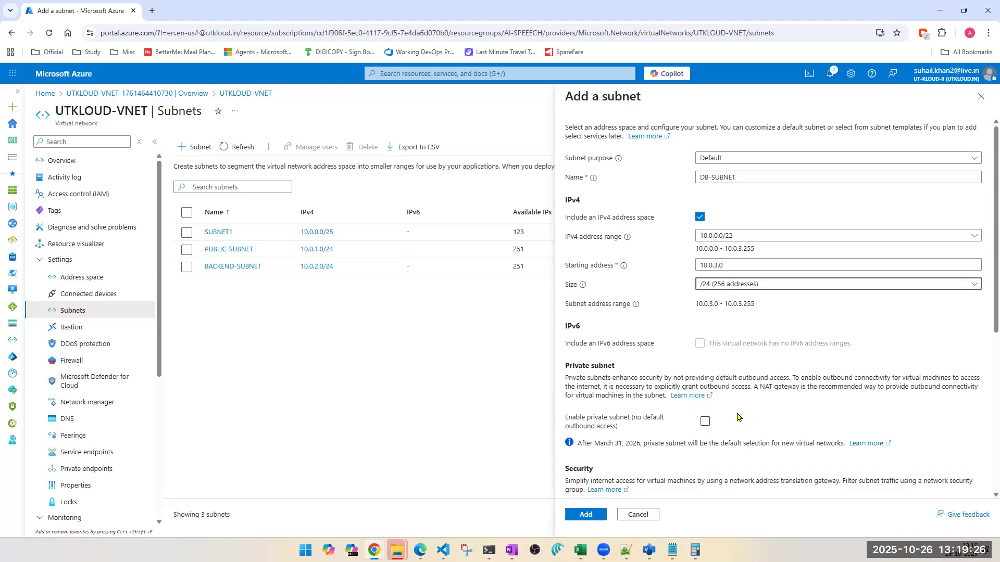
{"action": "left_click", "coordinate": [589, 516]}
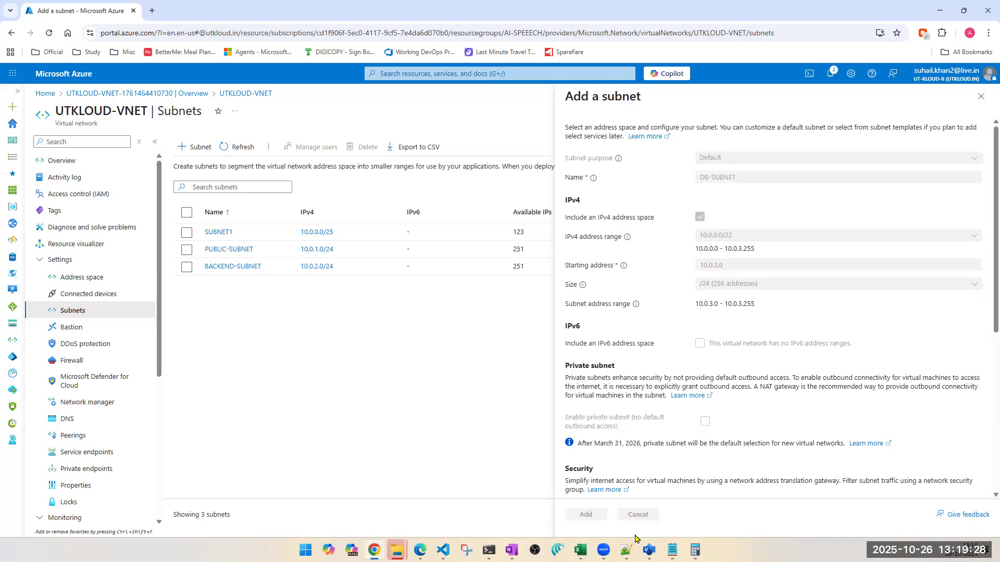
- Subtract 256 from the running result in Calculator
{"action": "left_click", "coordinate": [695, 550]}
{"action": "type", "text": "-256"}
{"action": "key", "text": "Return"}
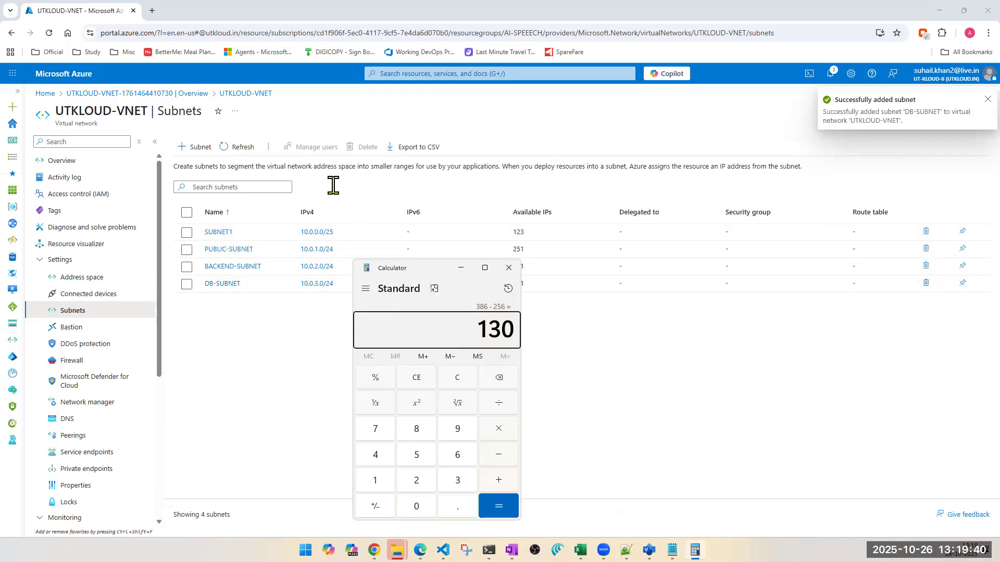
- Add another subnet with the preset name default, starting address 10.0.0.128 and size /25
{"action": "left_click", "coordinate": [203, 154]}
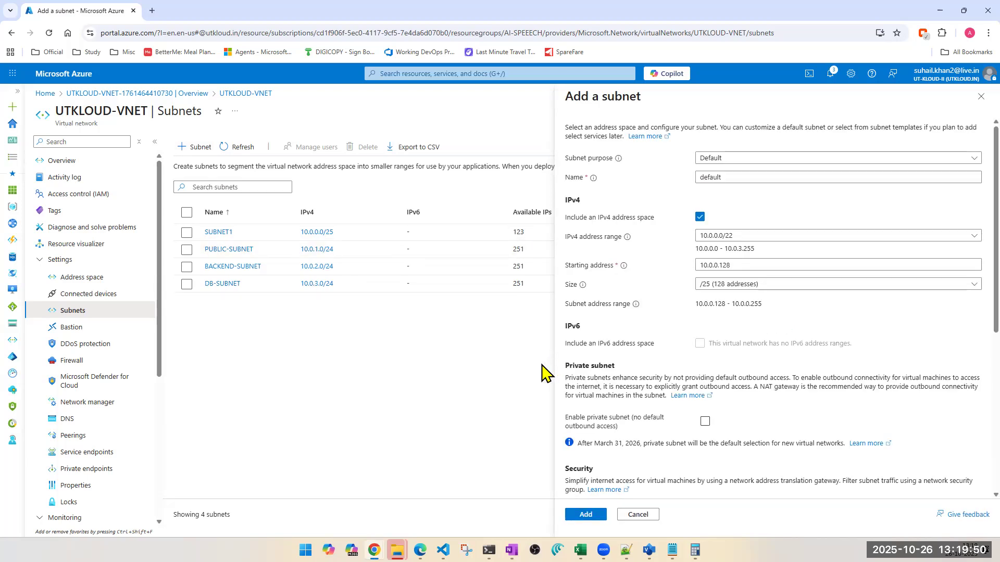
{"action": "left_click", "coordinate": [585, 514]}
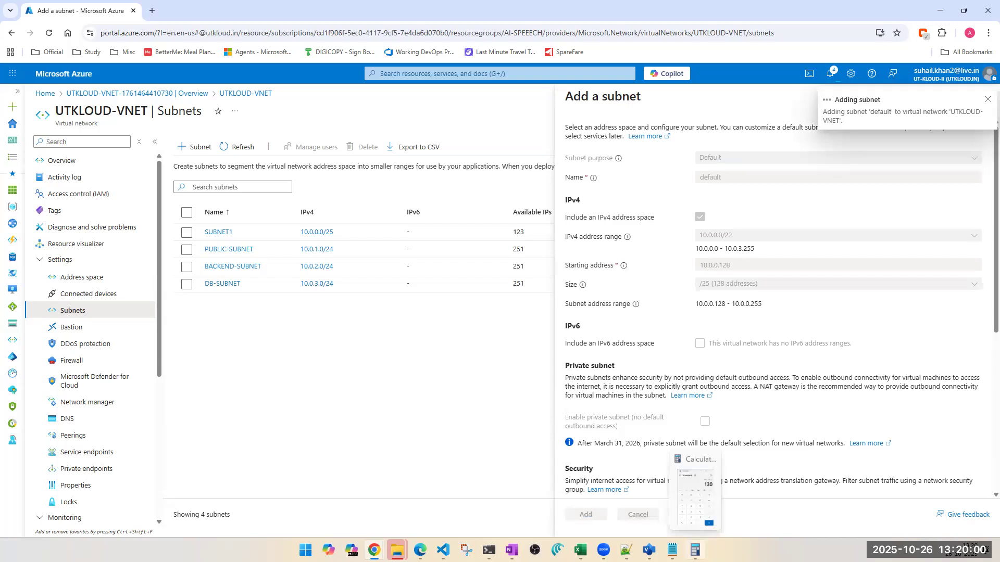
- Subtract 128 from the running result in Calculator and close Calculator
{"action": "left_click", "coordinate": [694, 550]}
{"action": "type", "text": "-128"}
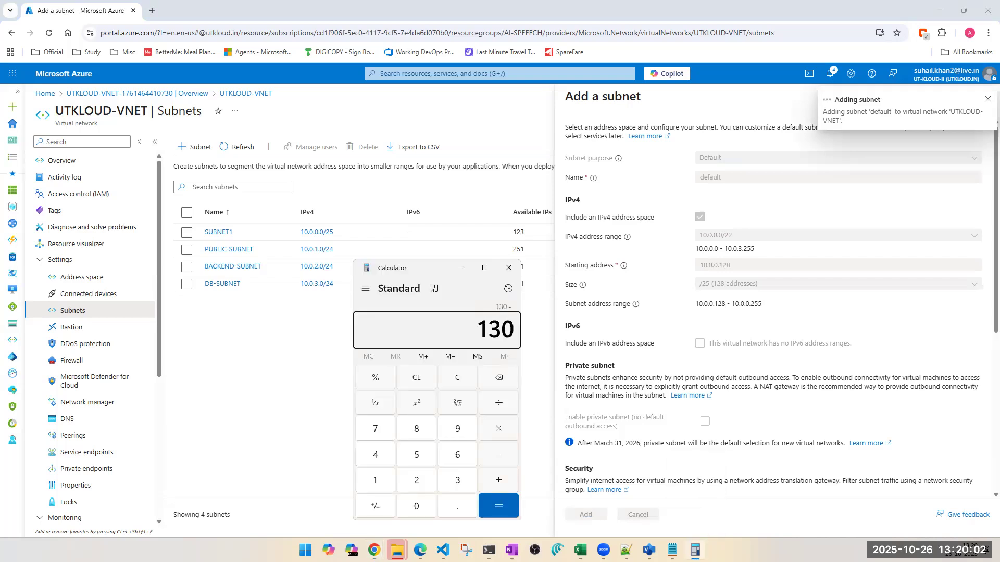
{"action": "key", "text": "Return"}
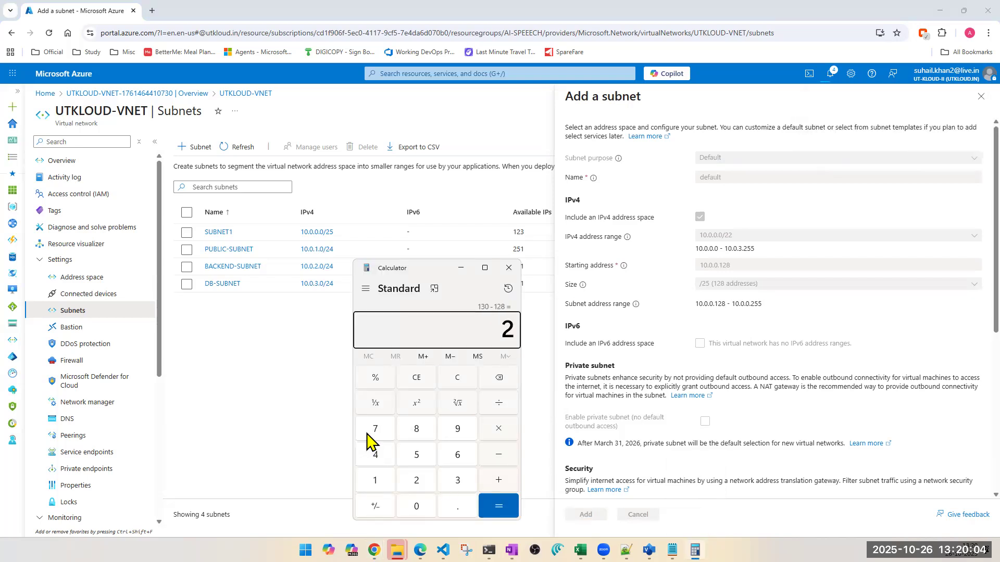
{"action": "left_click", "coordinate": [509, 267]}
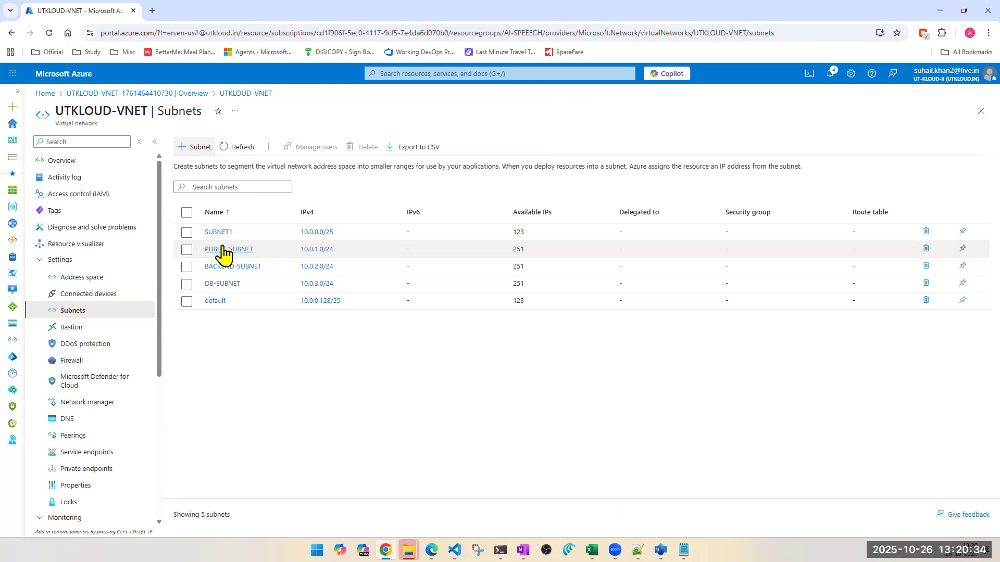
- Resize the subnet named default to /26 (64 addresses) and save the change
{"action": "key", "text": "alt+Tab"}
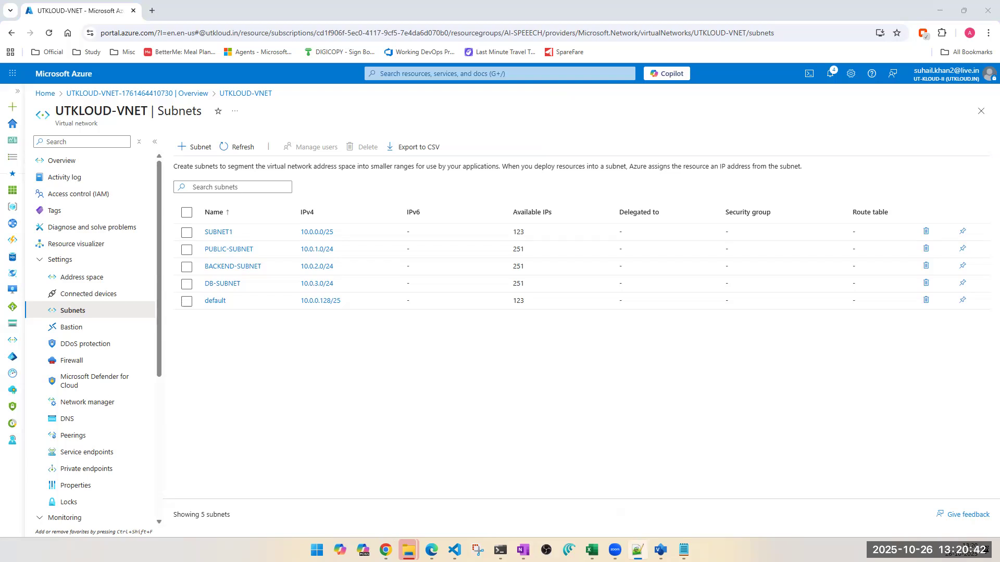
{"action": "left_click", "coordinate": [214, 300]}
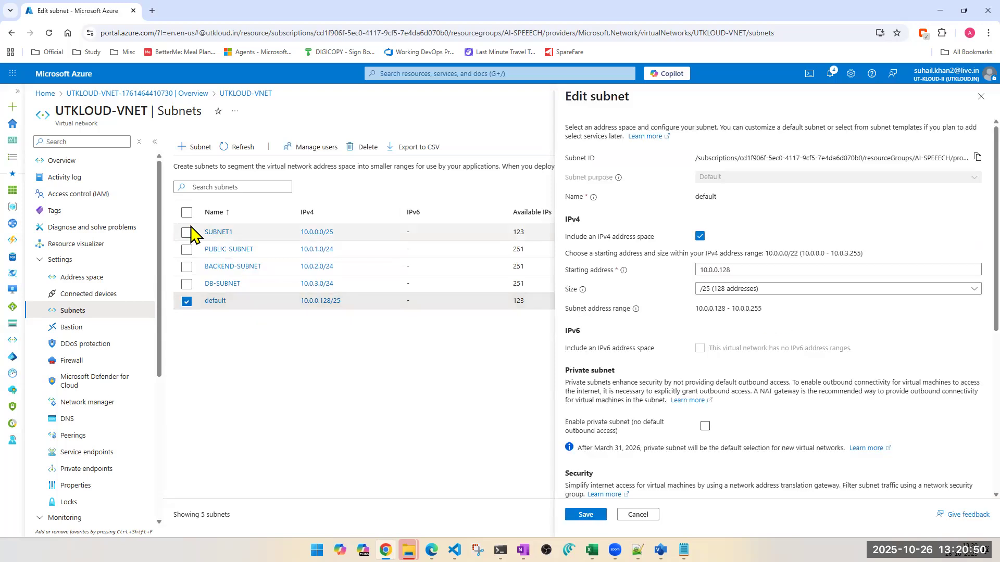
{"action": "left_click", "coordinate": [799, 291]}
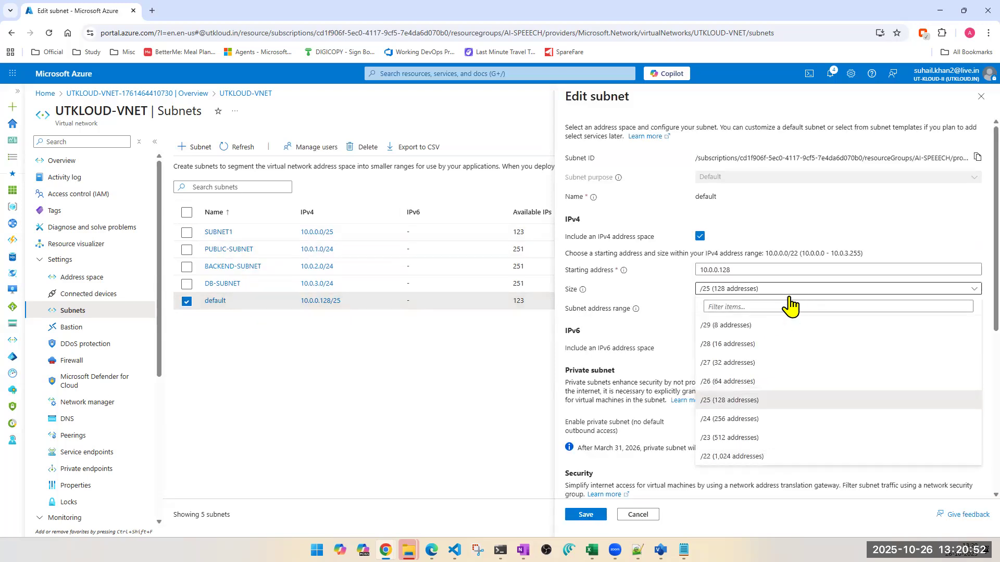
{"action": "left_click", "coordinate": [731, 384]}
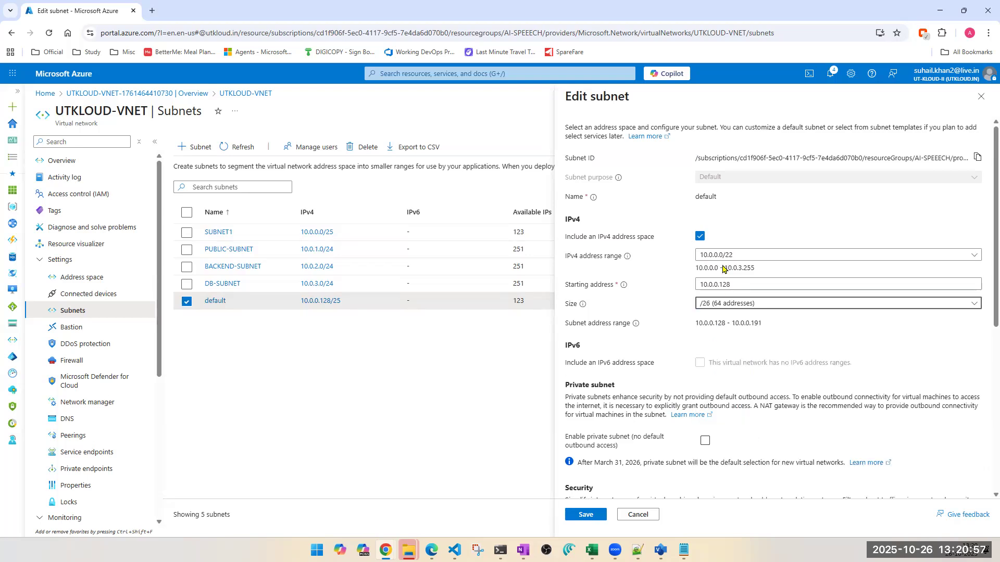
{"action": "double_click", "coordinate": [703, 198]}
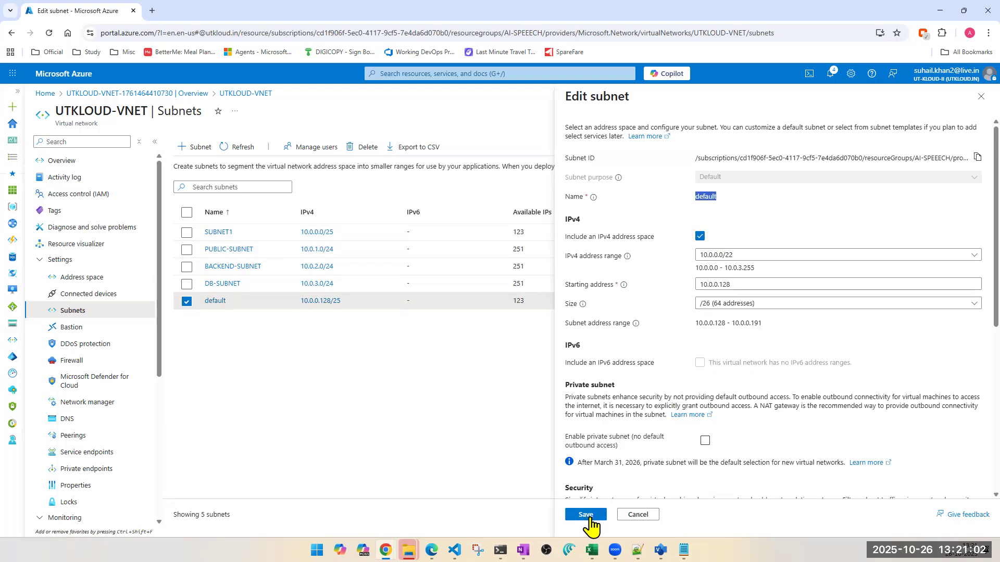
{"action": "left_click", "coordinate": [586, 516]}
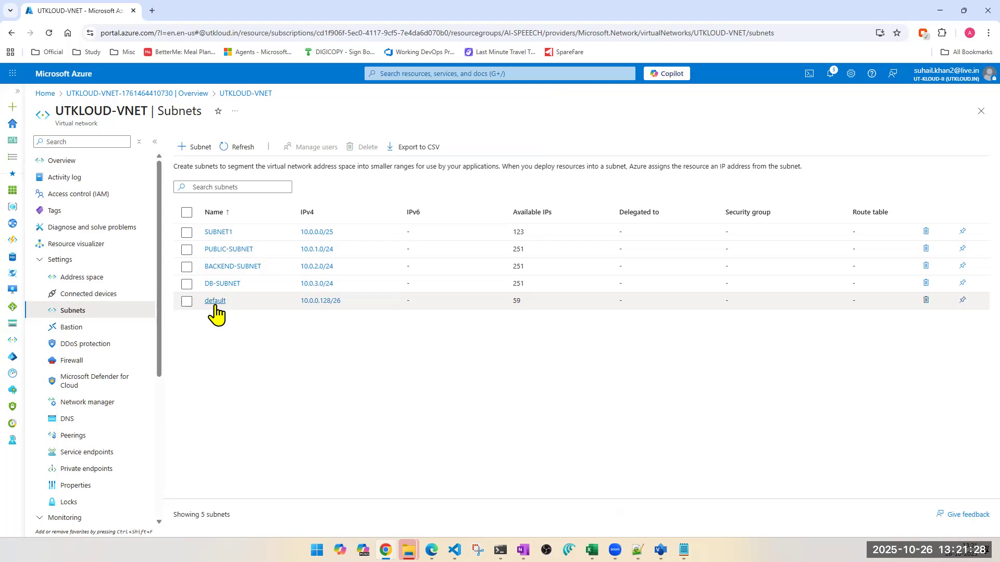
- View the settings of the subnet named default without changing them, and go to the virtual network's connected devices
{"action": "left_click", "coordinate": [215, 304]}
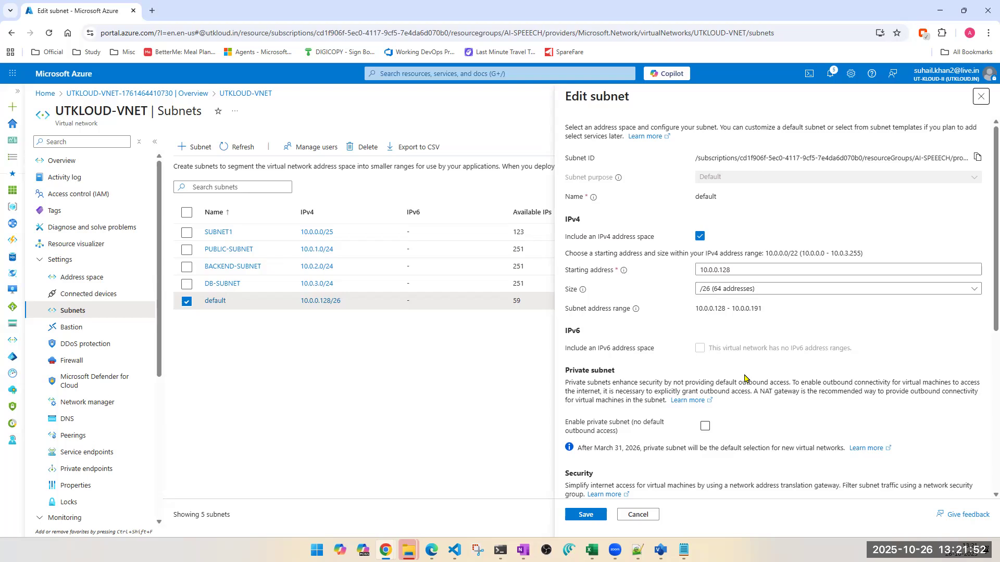
{"action": "left_click", "coordinate": [79, 295]}
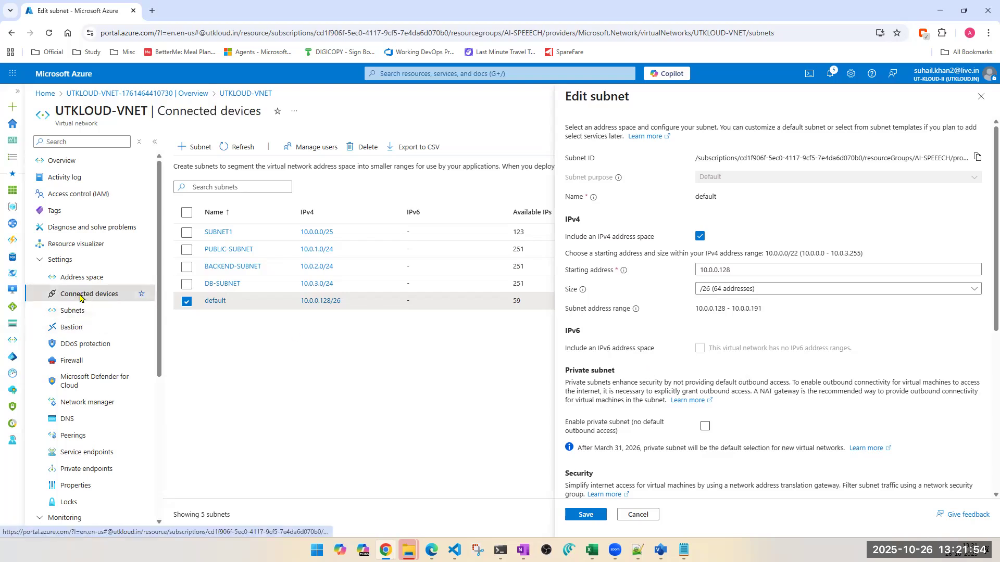